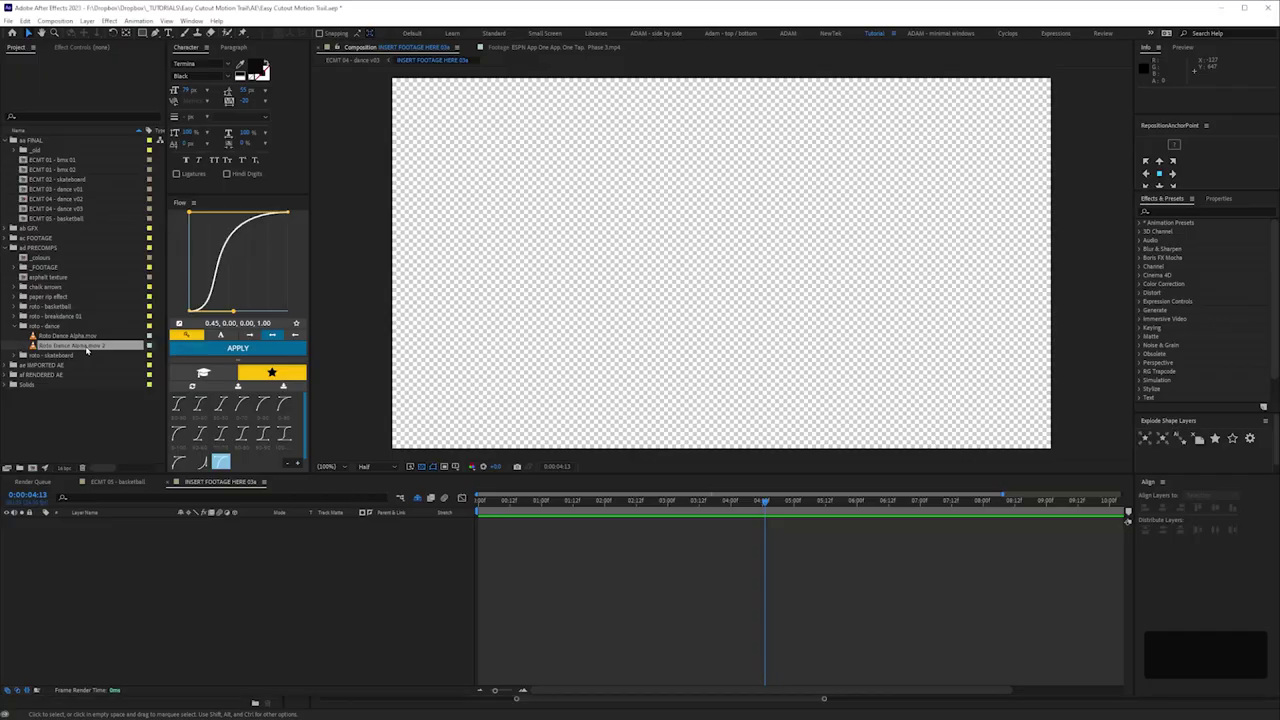
Step: Add the second Roto Dance Alpha.mov clip to the open INSERT FOOTAGE HERE 03a composition
drag(70, 345, 131, 602)
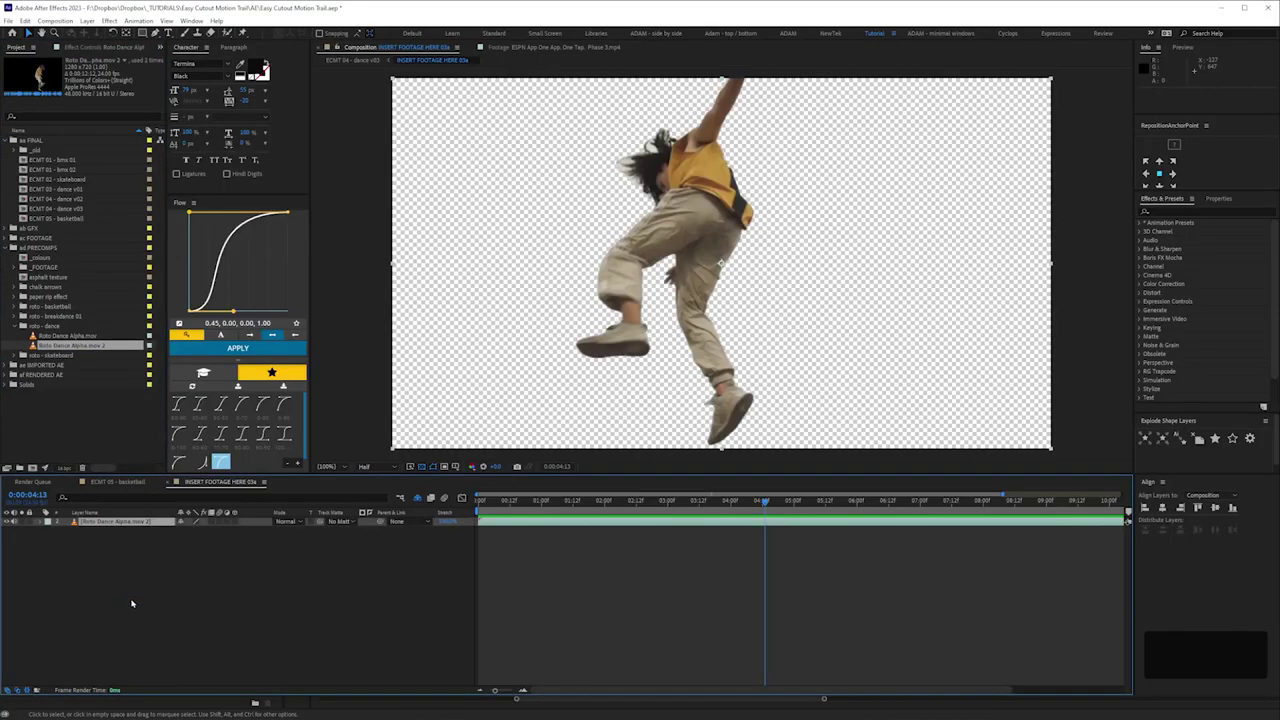
Step: Enter a new Y Rotation value for the CAM NULL 02 layer
key(KP_1)
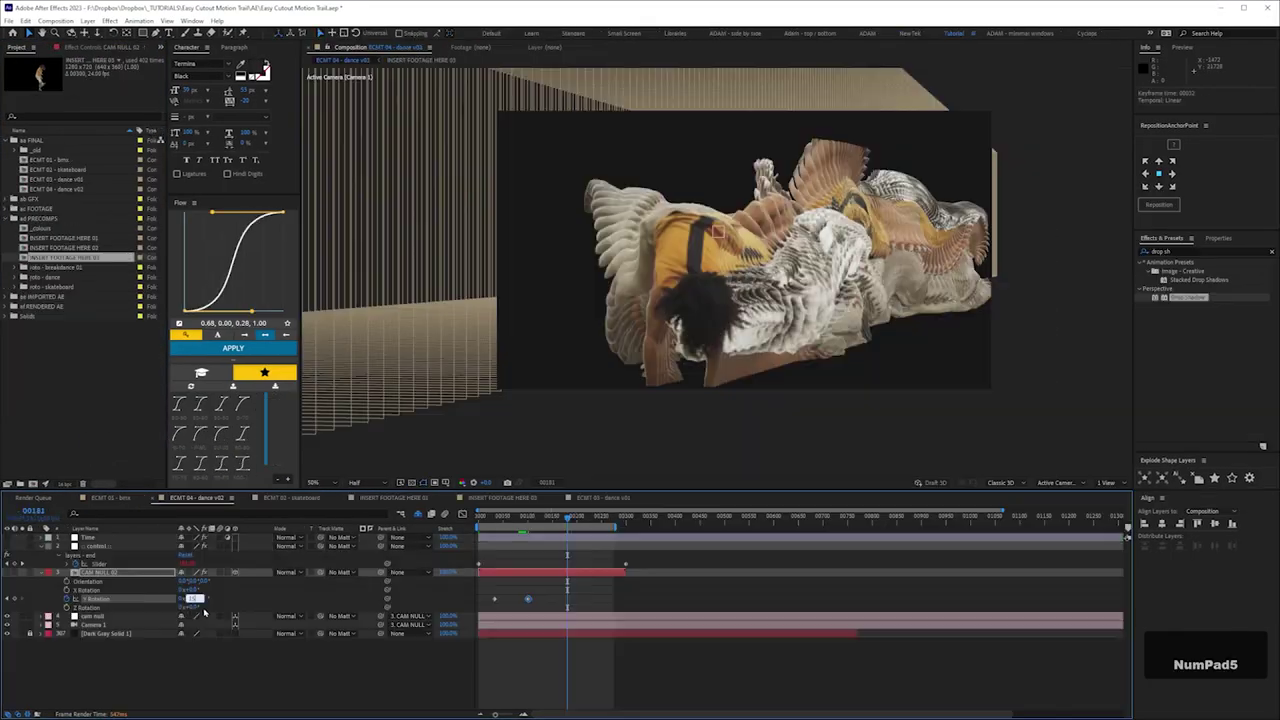
key(Return)
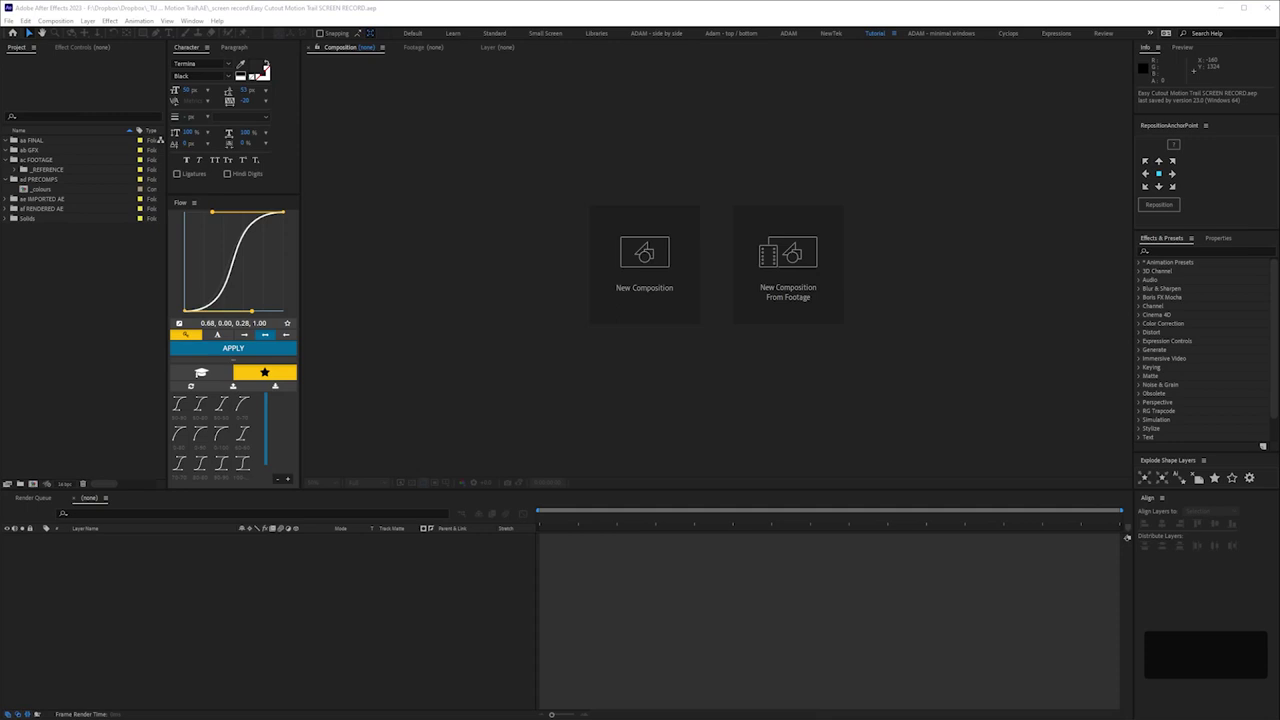
Step: Create a 1920x1080, 24 fps, 20-second composition named Motion Trail and file it in the aa FINAL folder
click(6, 179)
click(7, 161)
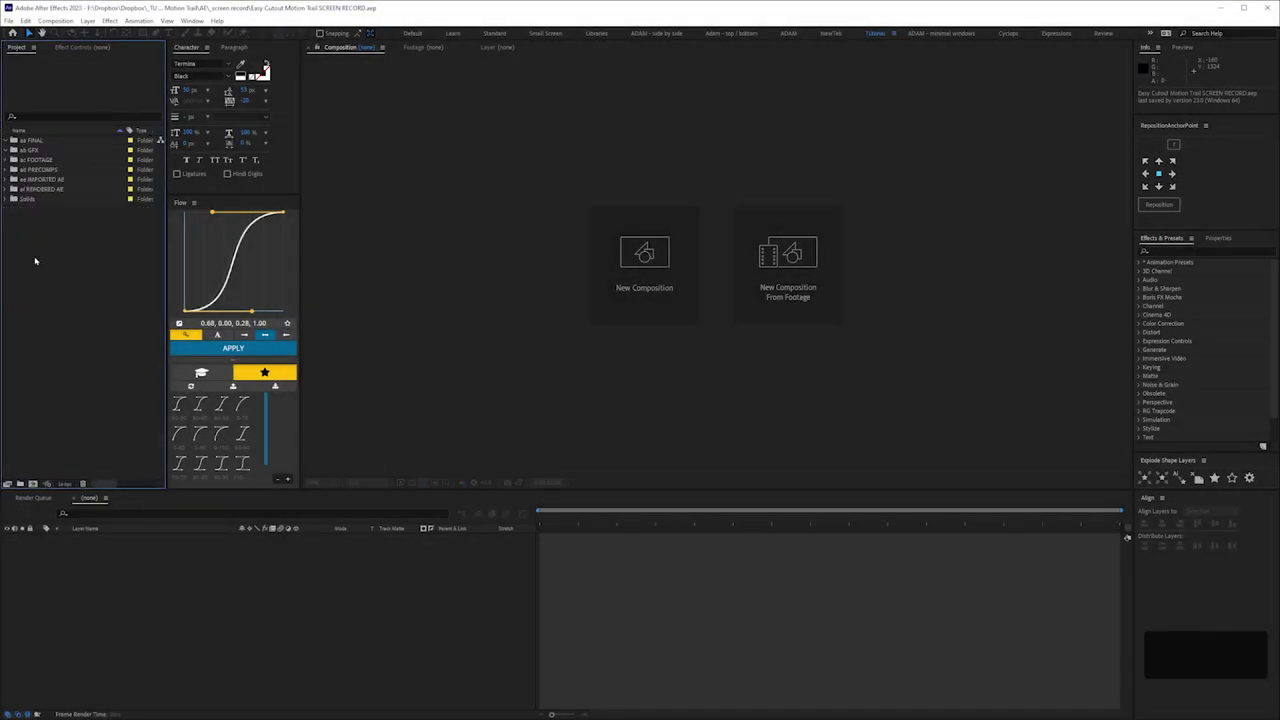
click(33, 484)
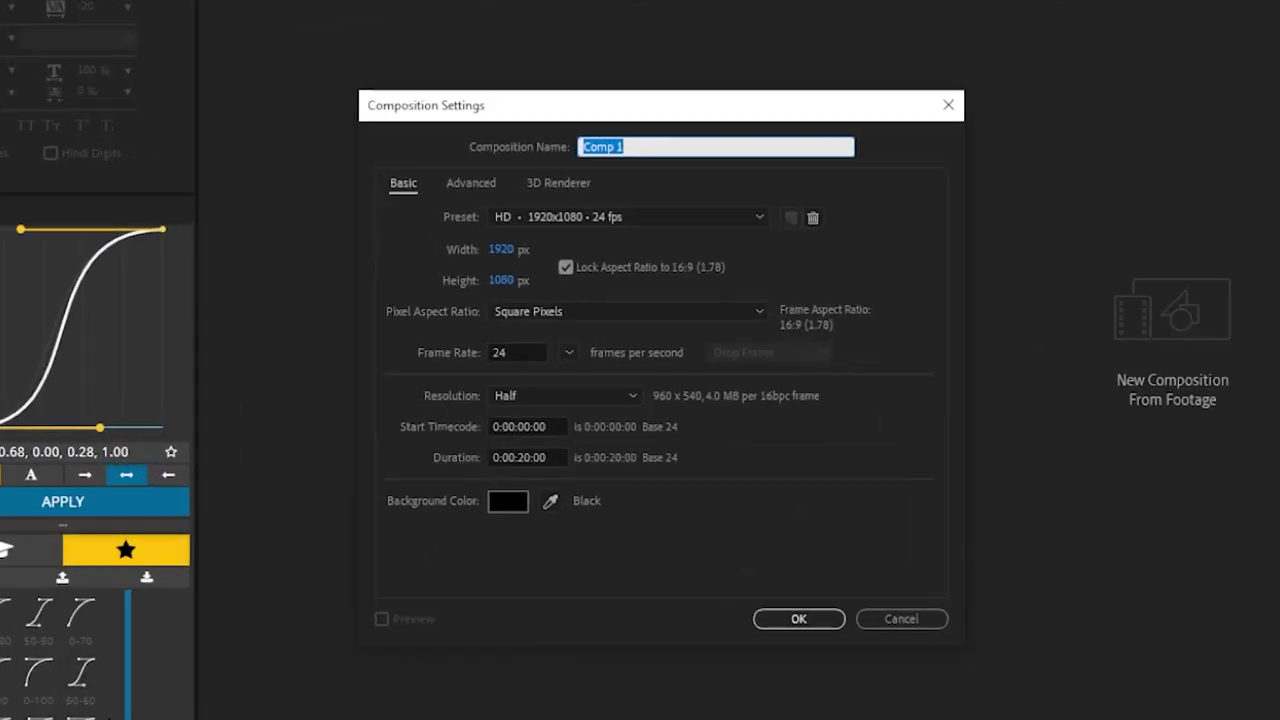
click(577, 189)
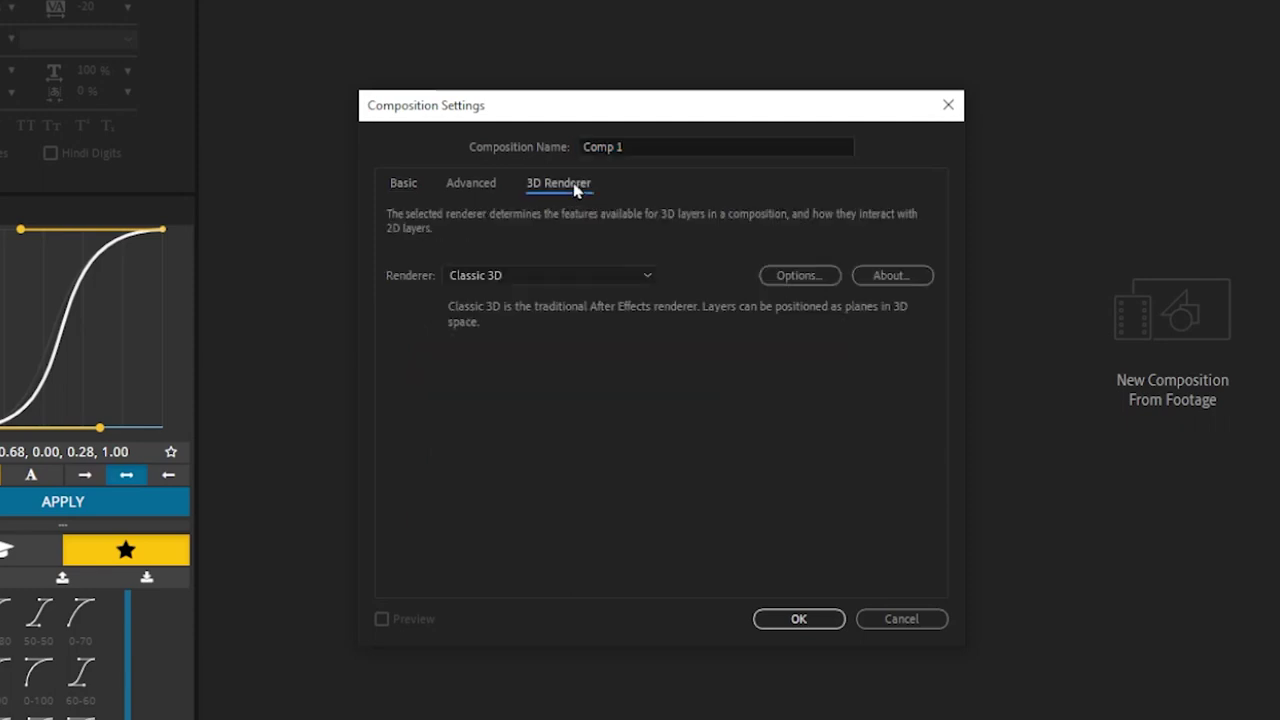
click(415, 190)
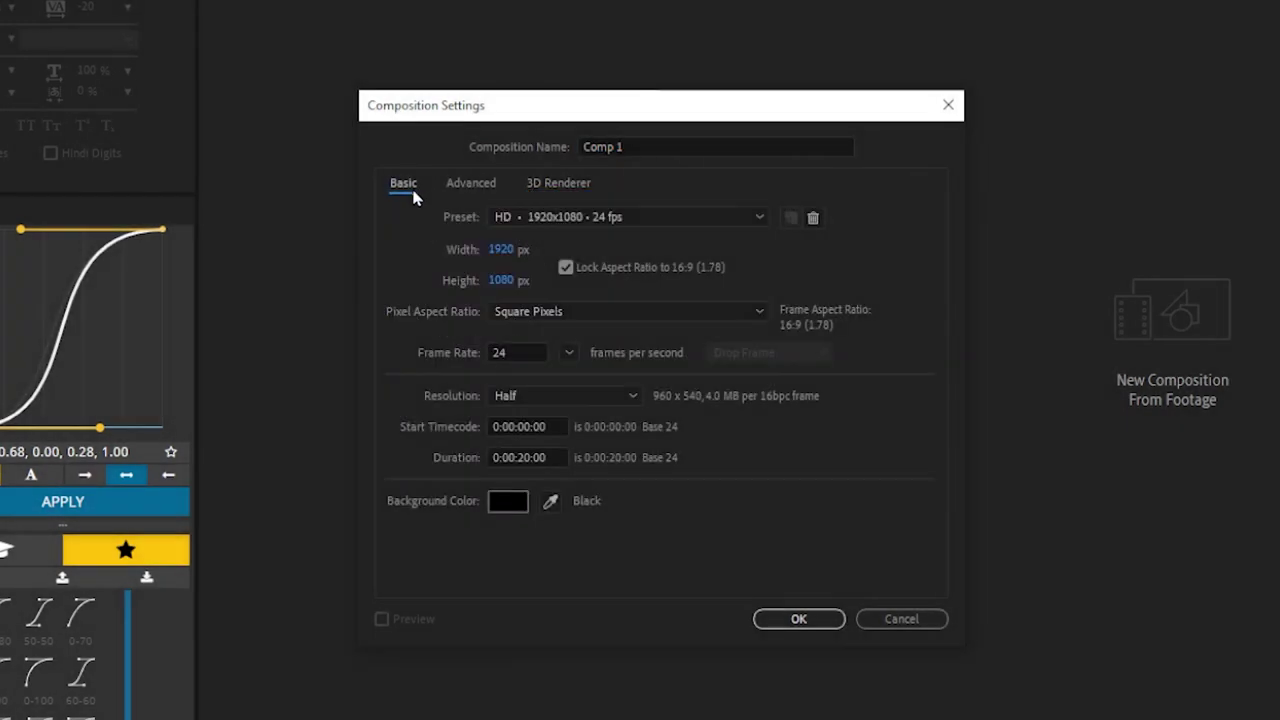
click(625, 147)
text(Motion Trail)
key(Return)
drag(45, 201, 46, 142)
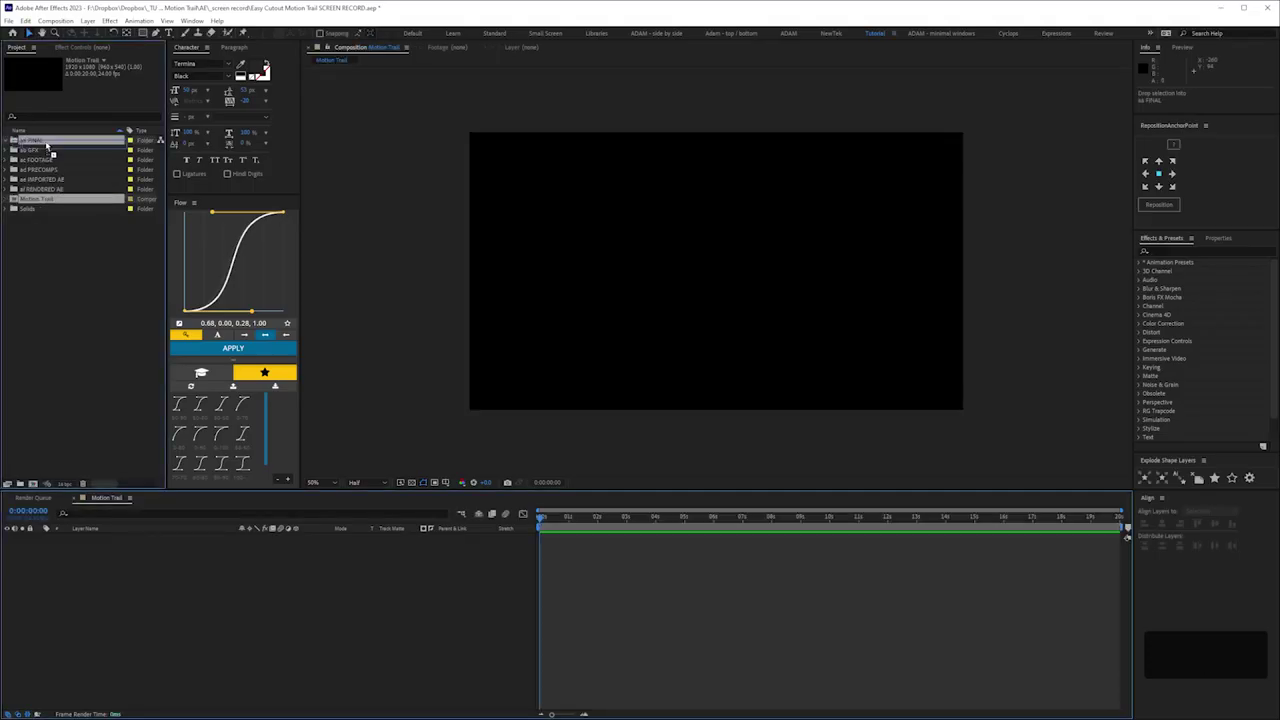
click(103, 304)
Step: Import the dance and skateboarding cutout clips from the file browser into the ac FOOTAGE folder
key(alt+Tab)
drag(516, 327, 30, 170)
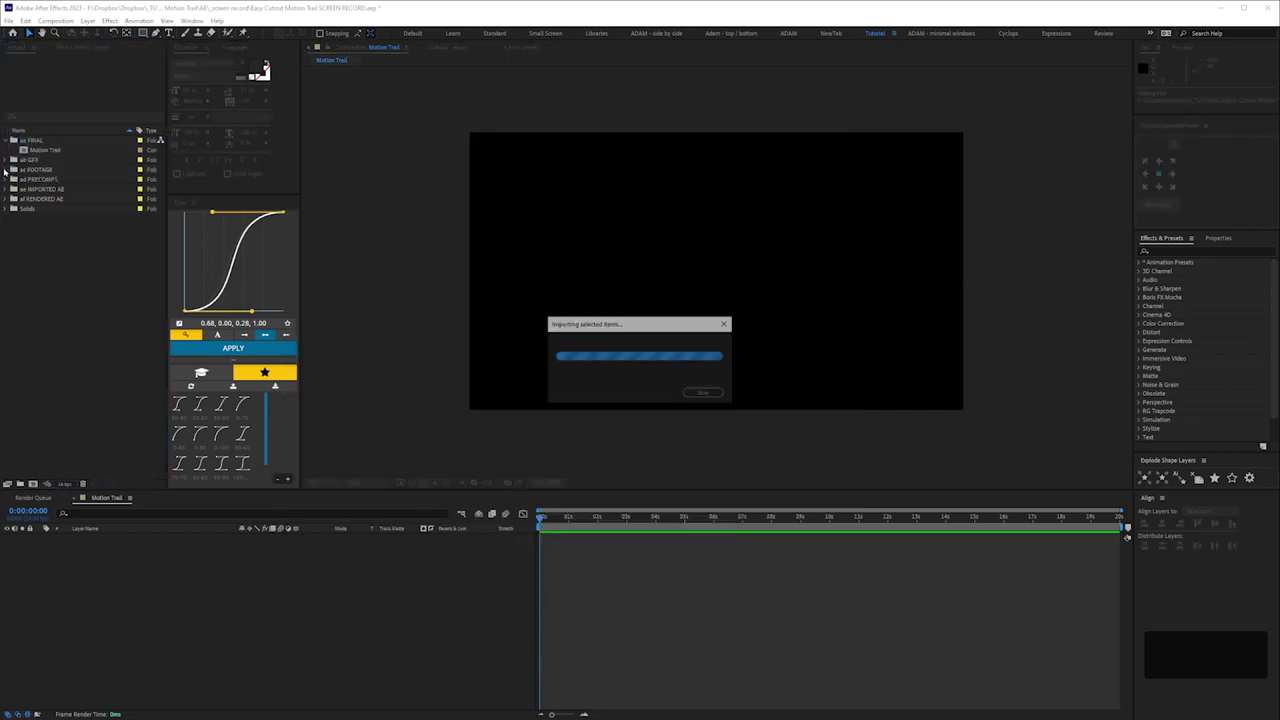
click(5, 170)
Step: Conform the frame rate of Roto Dance Alpha.mov to 24 frames per second
click(54, 189)
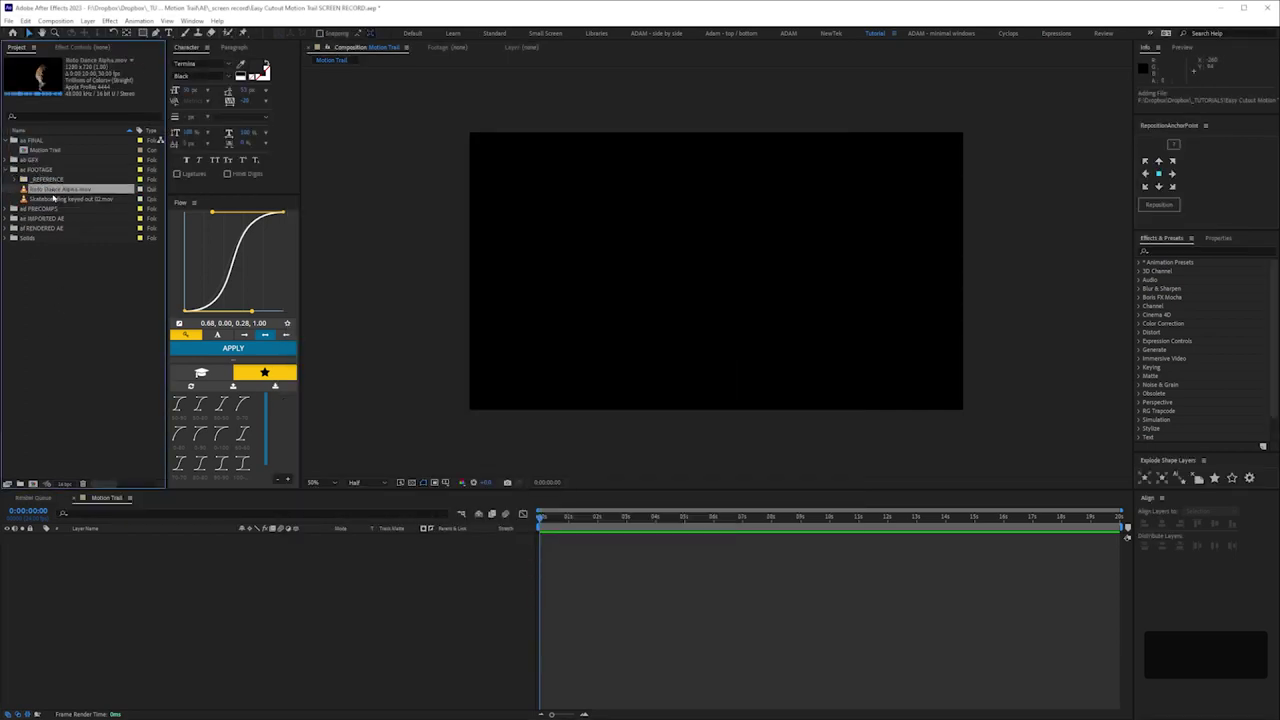
key(ctrl+alt+g)
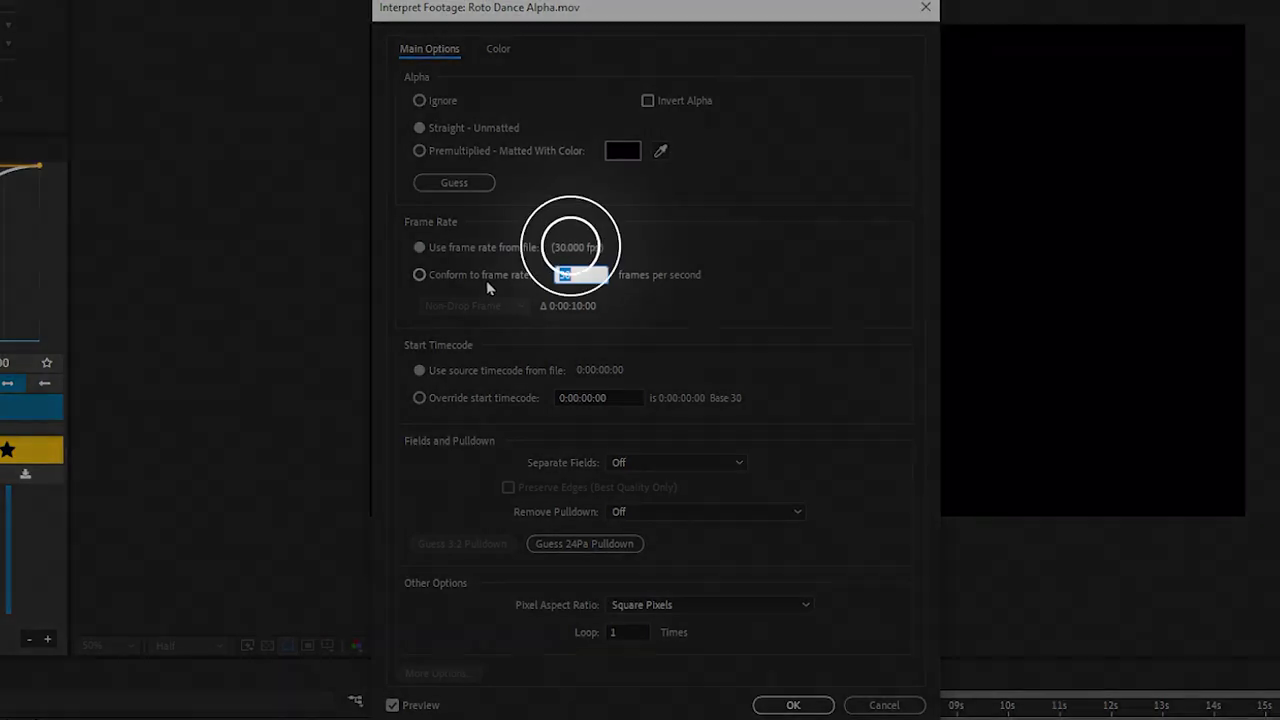
text(24)
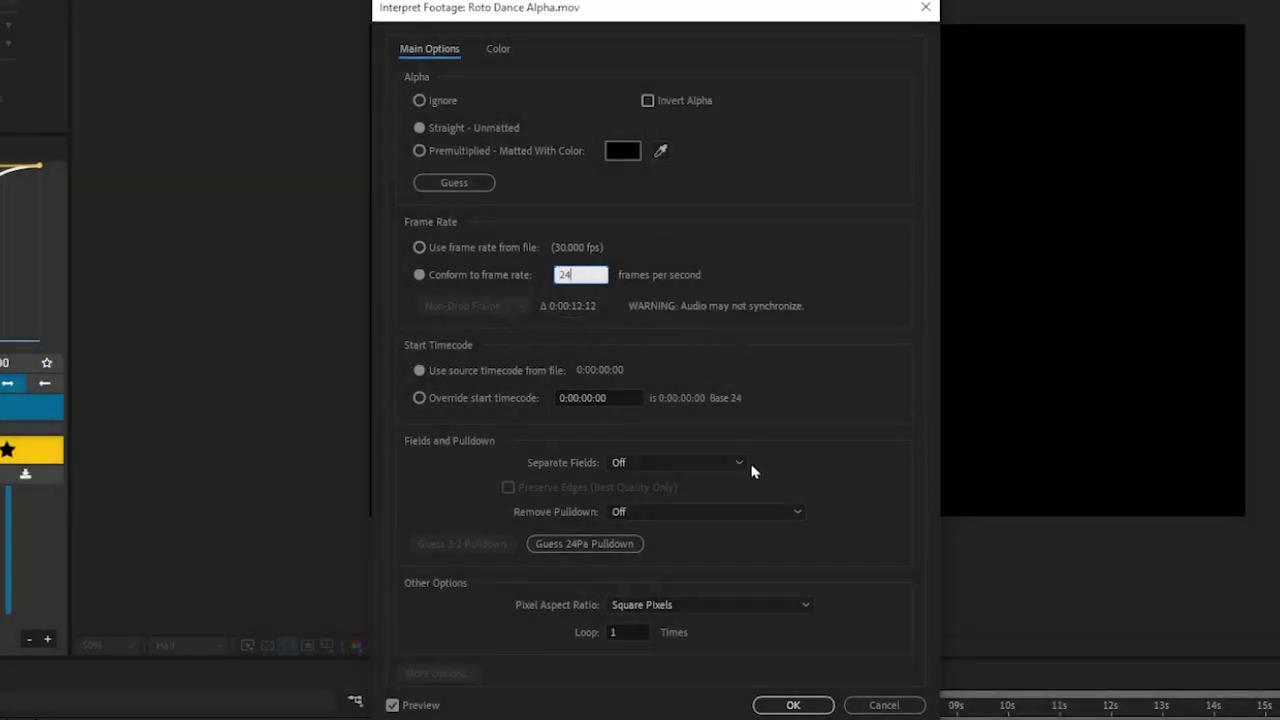
click(793, 705)
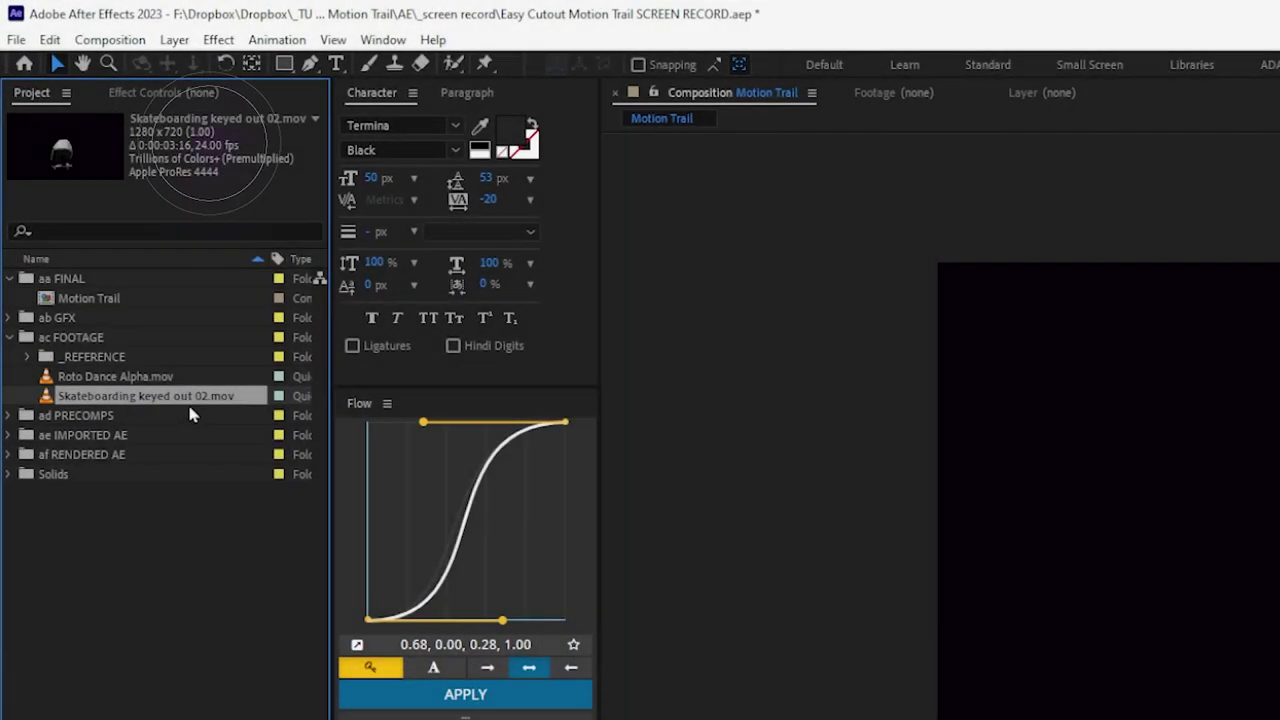
click(191, 641)
Step: Duplicate the Motion Trail composition and move the copy into the ad PRECOMPS folder
click(90, 298)
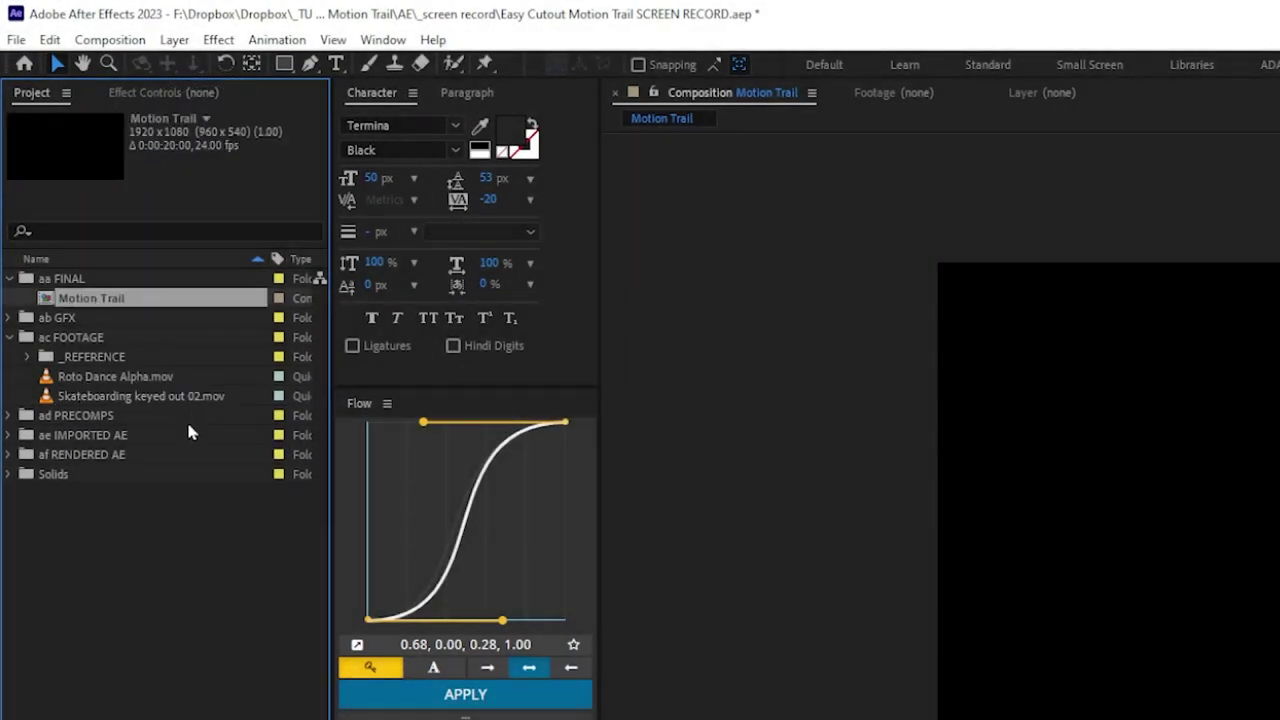
key(ctrl+d)
drag(90, 317, 14, 425)
click(12, 419)
Step: Rename the duplicated composition in ad PRECOMPS as INSERT FOOTAGE HERE 01
click(94, 455)
key(Return)
text(INSERT FOOTAGE HERE 0)
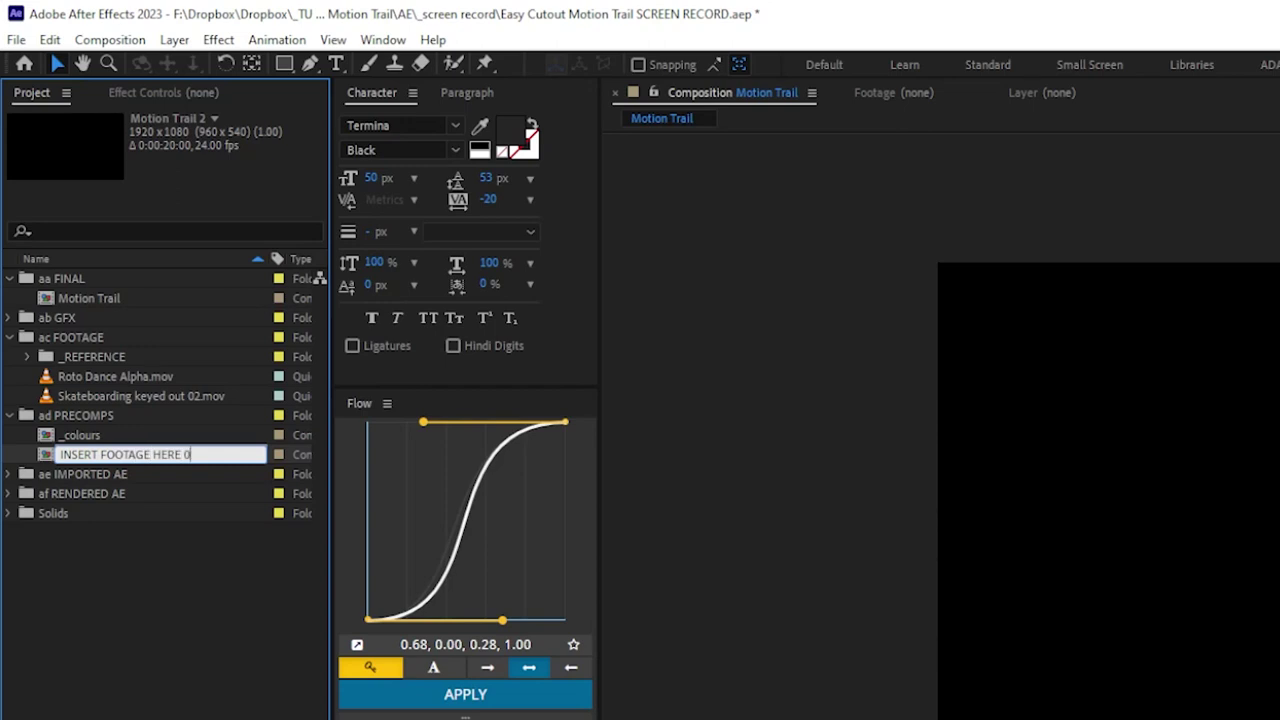
key(Return)
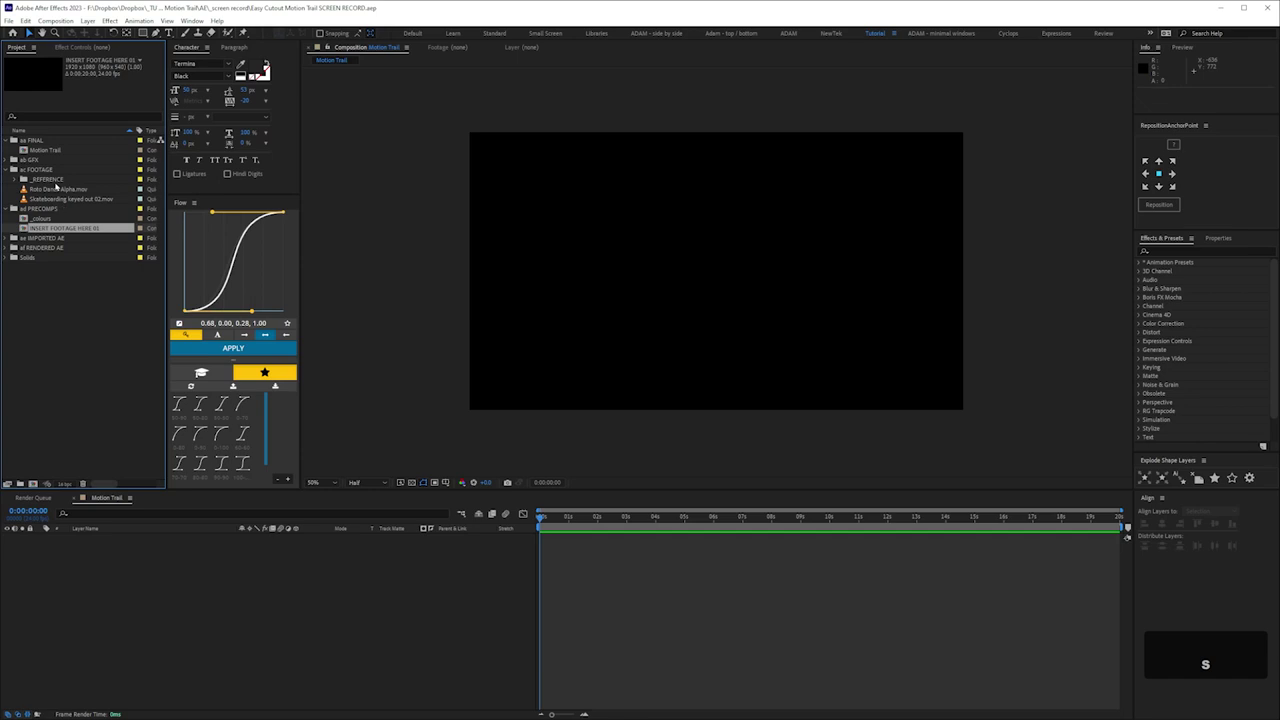
Step: Add Roto Dance Alpha.mov to the INSERT FOOTAGE HERE 01 composition and scrub through the clip
click(60, 228)
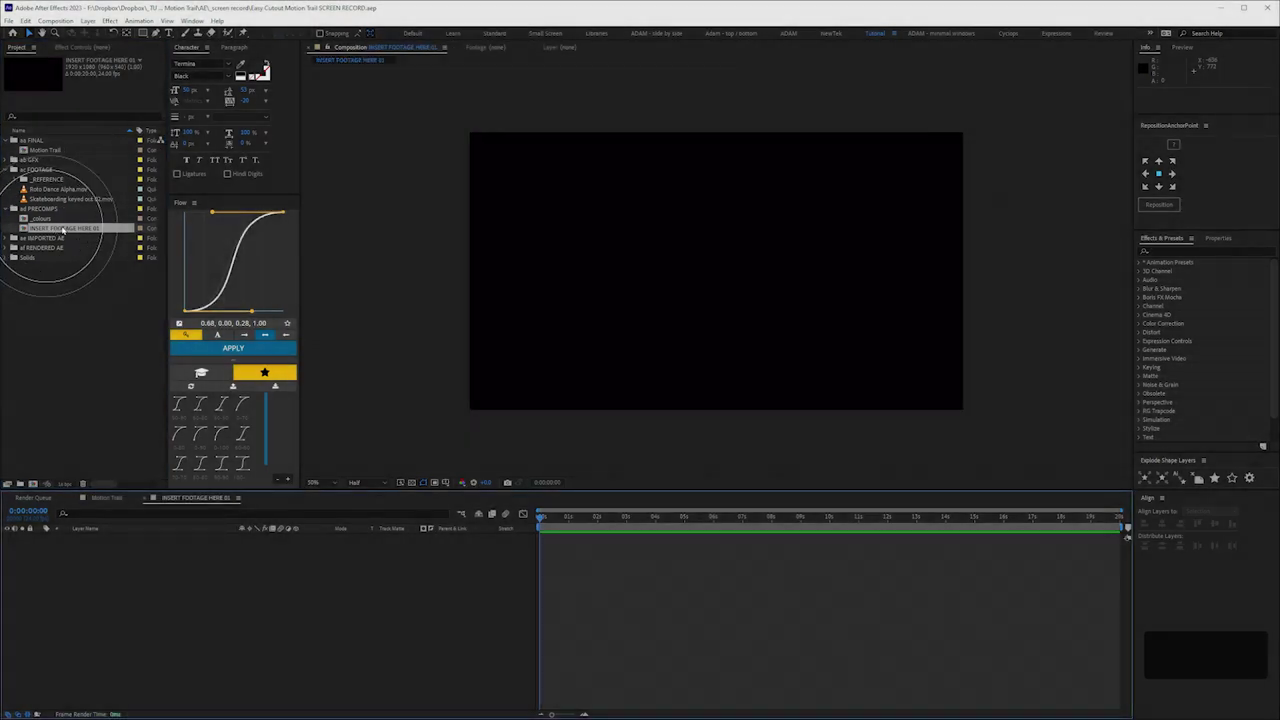
drag(60, 189, 148, 629)
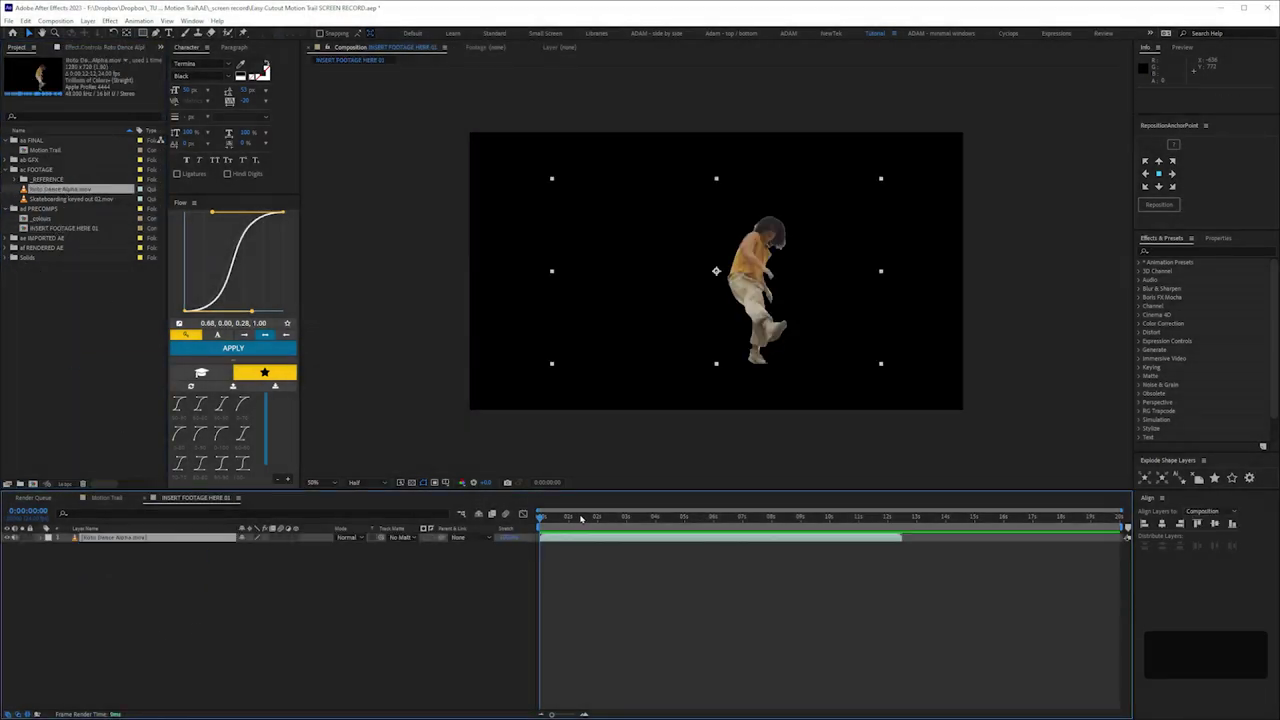
drag(569, 524, 886, 575)
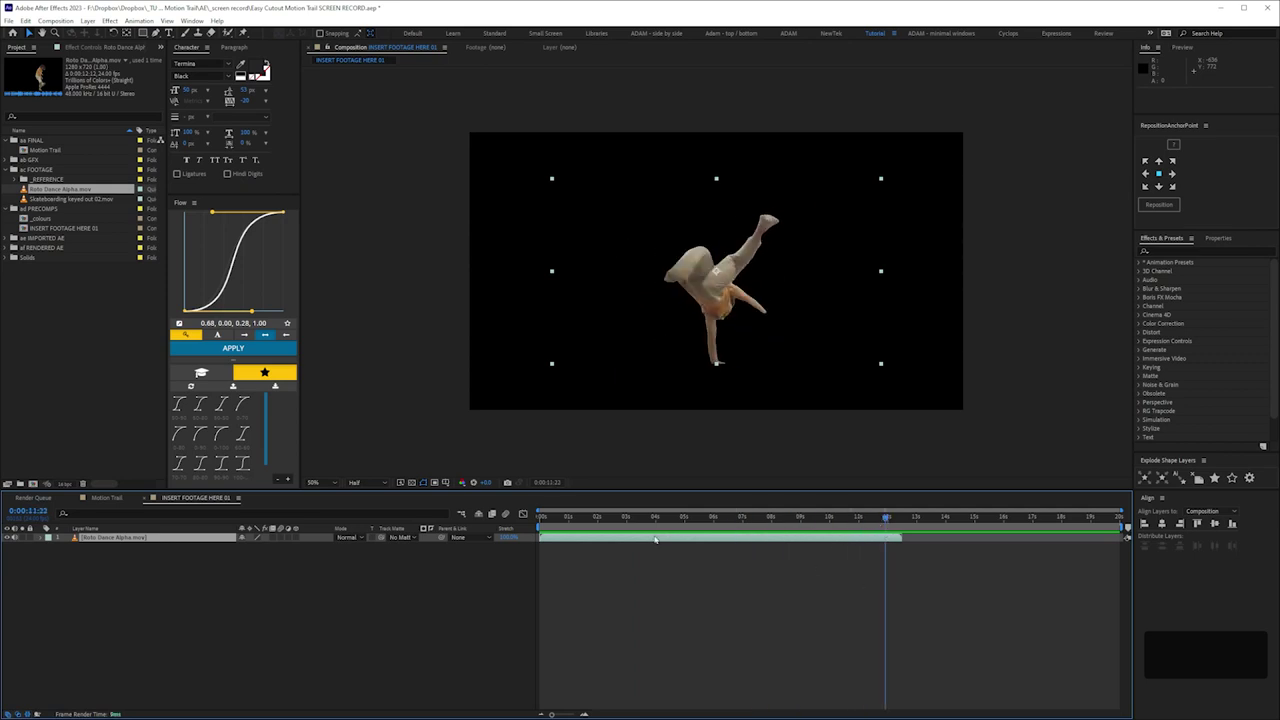
drag(544, 520, 892, 562)
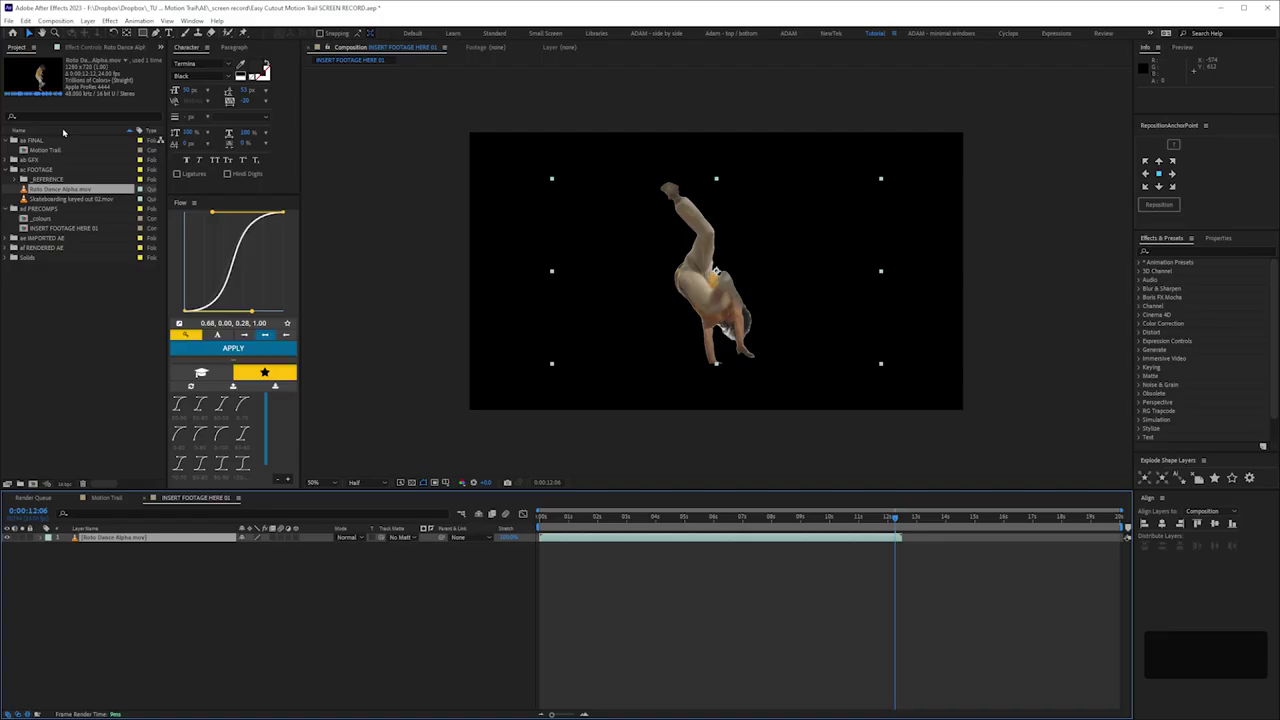
Step: Place the INSERT FOOTAGE HERE 01 precomp in the Motion Trail composition and enable time remapping on it
click(49, 150)
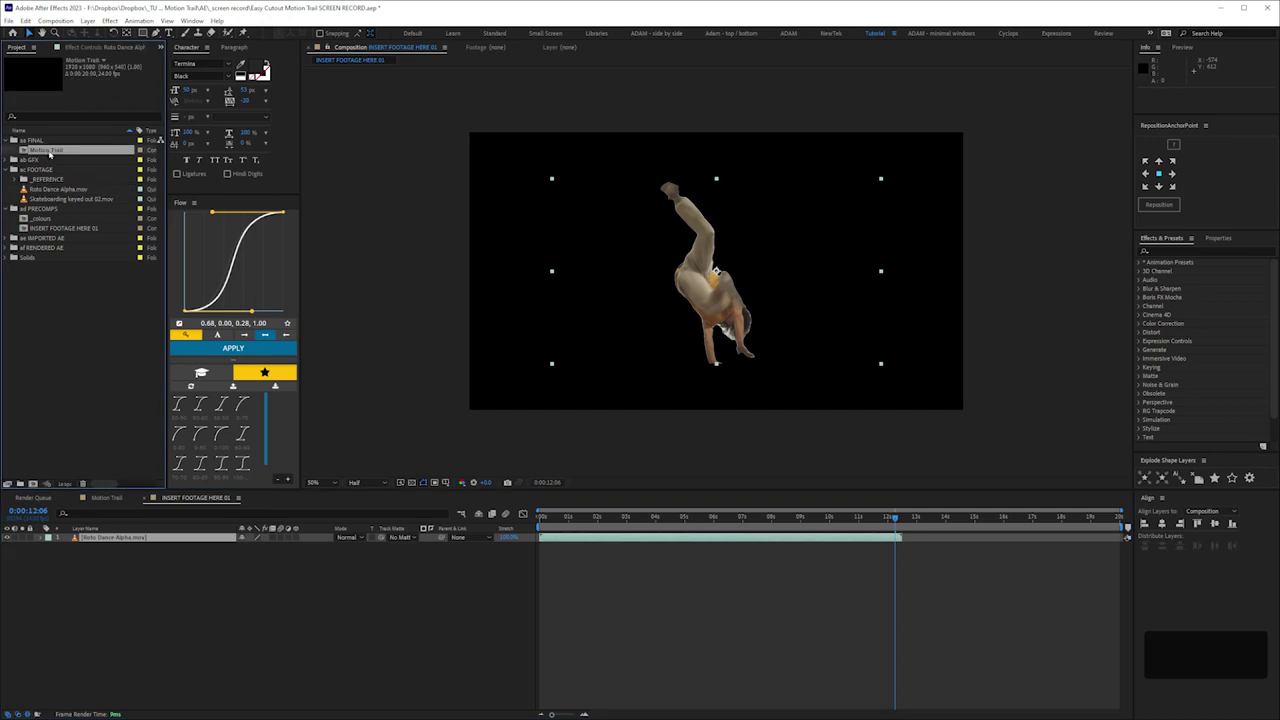
double_click(49, 150)
drag(60, 228, 171, 557)
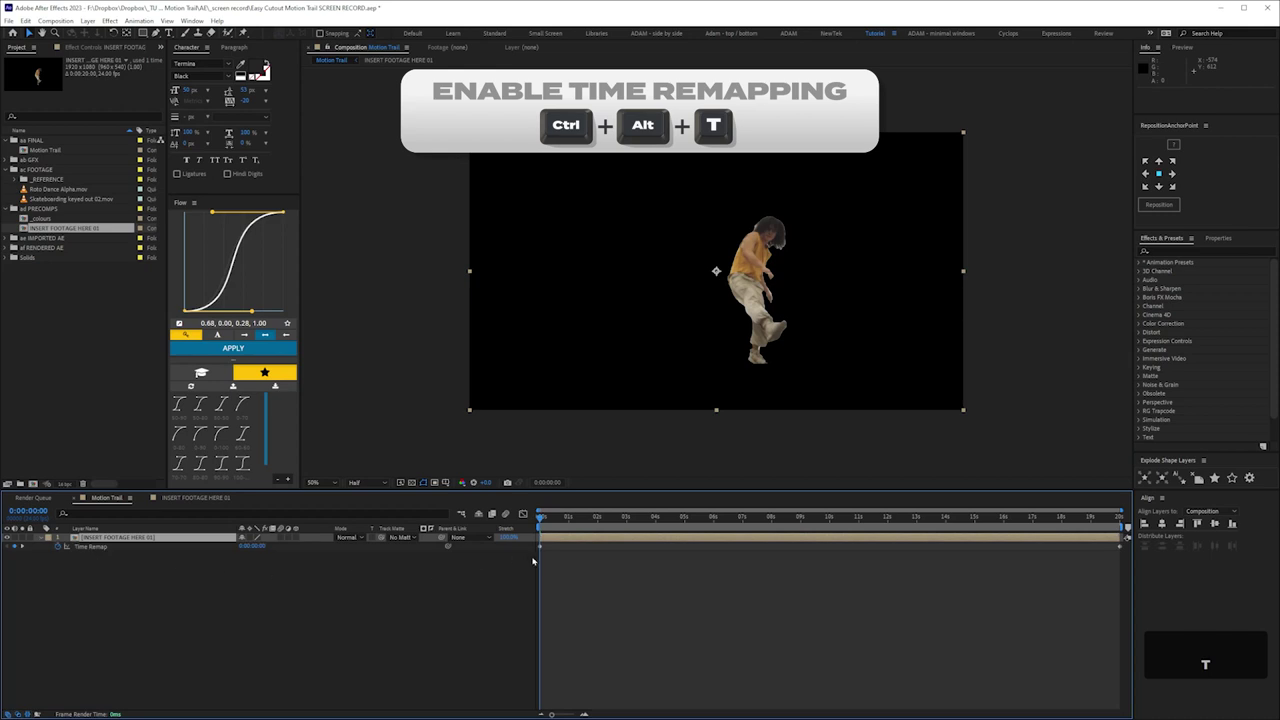
click(540, 547)
click(383, 634)
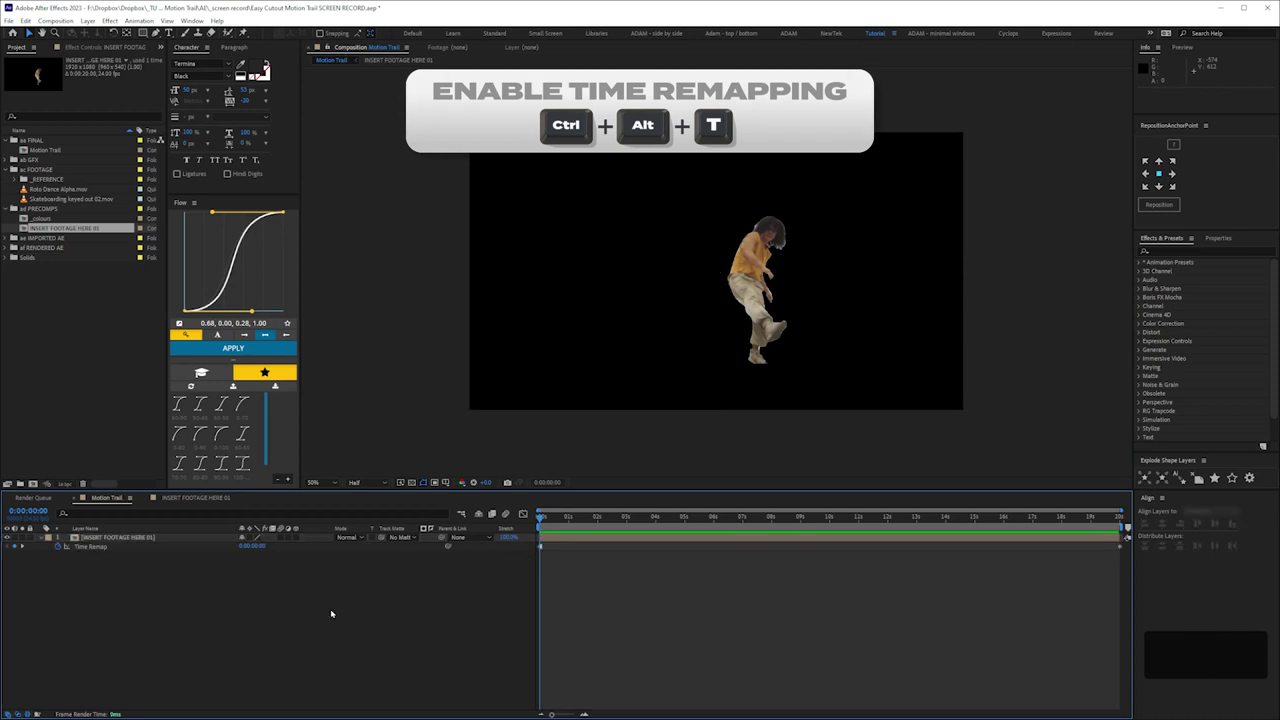
Step: Rename the precomp layer in Motion Trail as "footage, 01"
click(132, 540)
key(Return)
text(footage, 01)
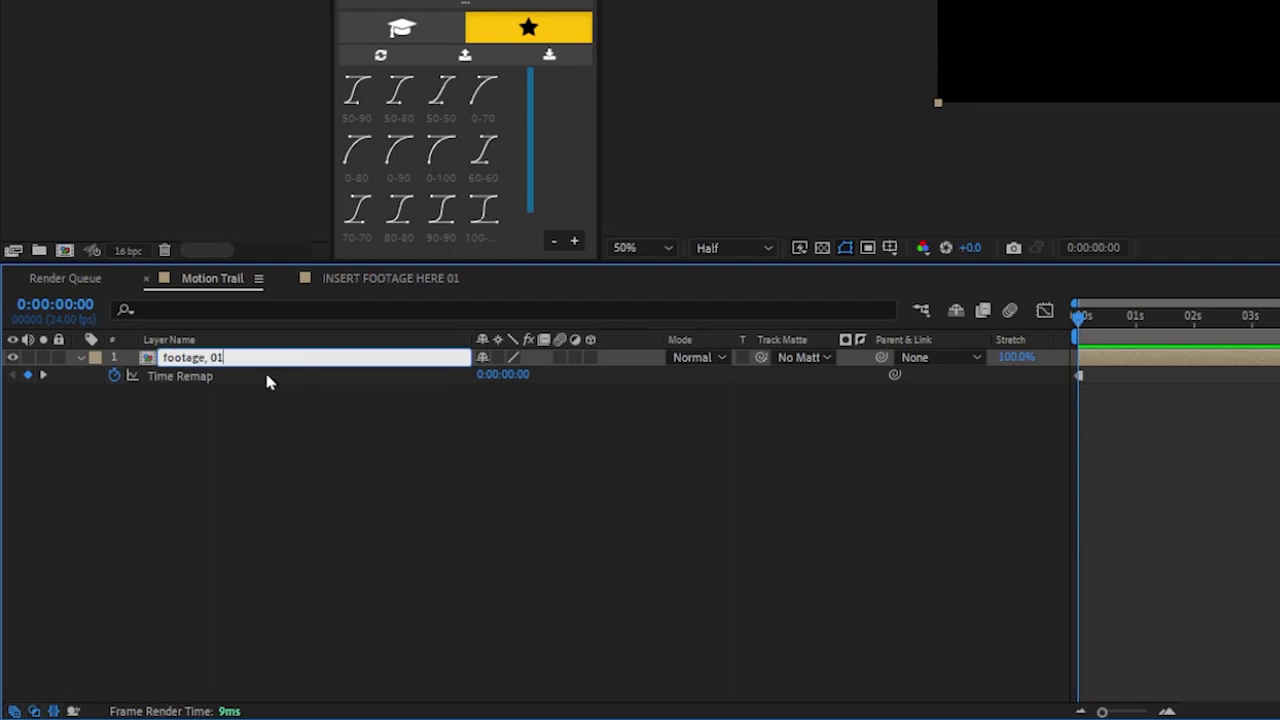
key(Return)
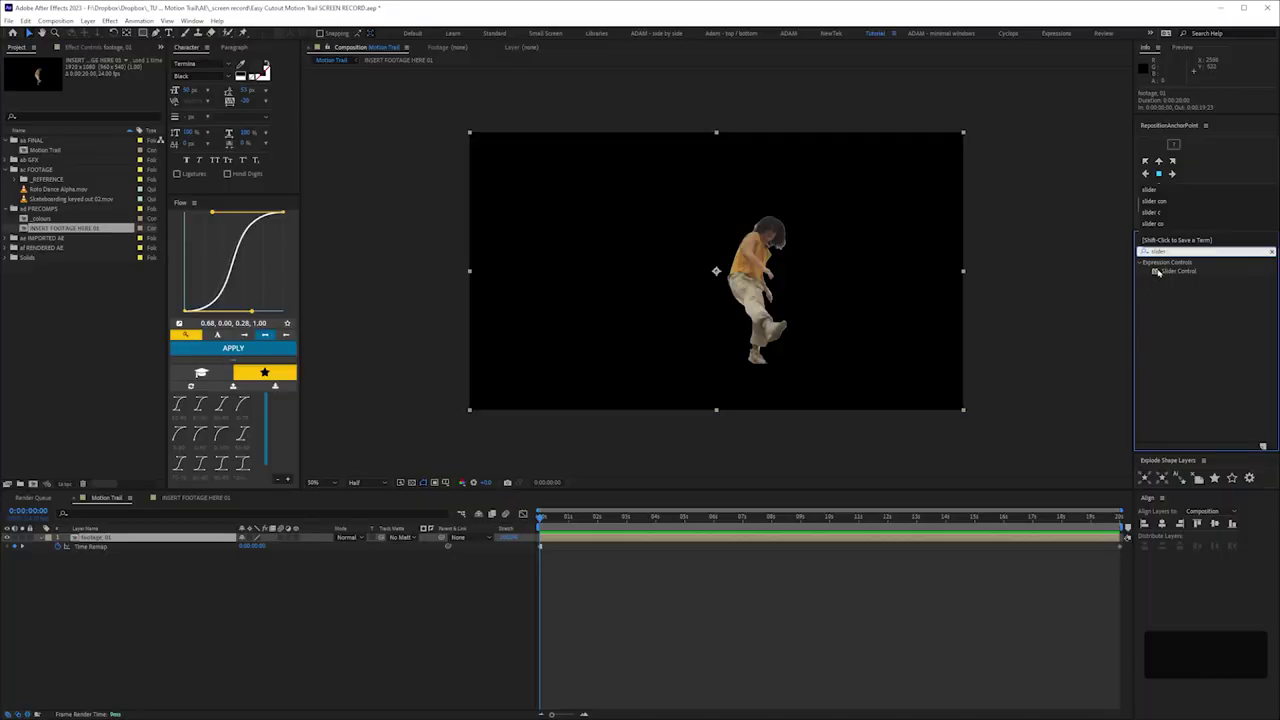
Step: Apply a Slider Control to the footage layer and give its slider the expression n = thisLayer.name.split(","); n[1]
double_click(1172, 271)
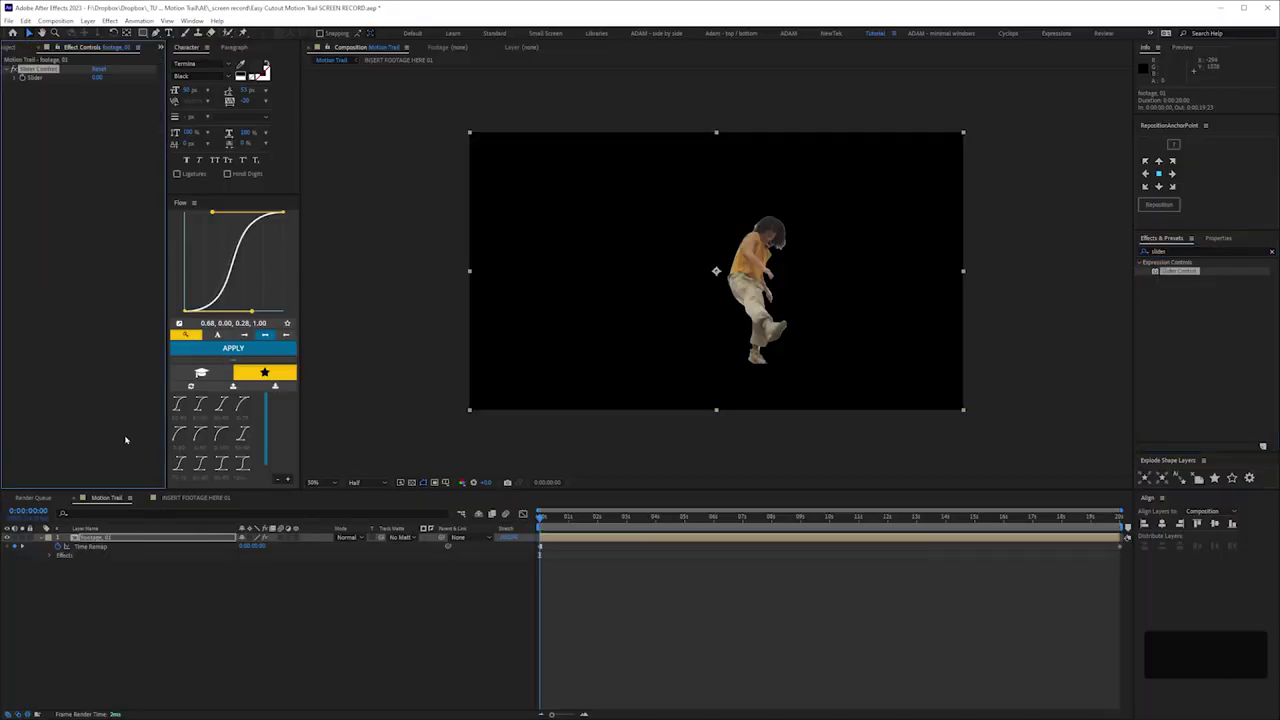
key(e)
click(60, 547)
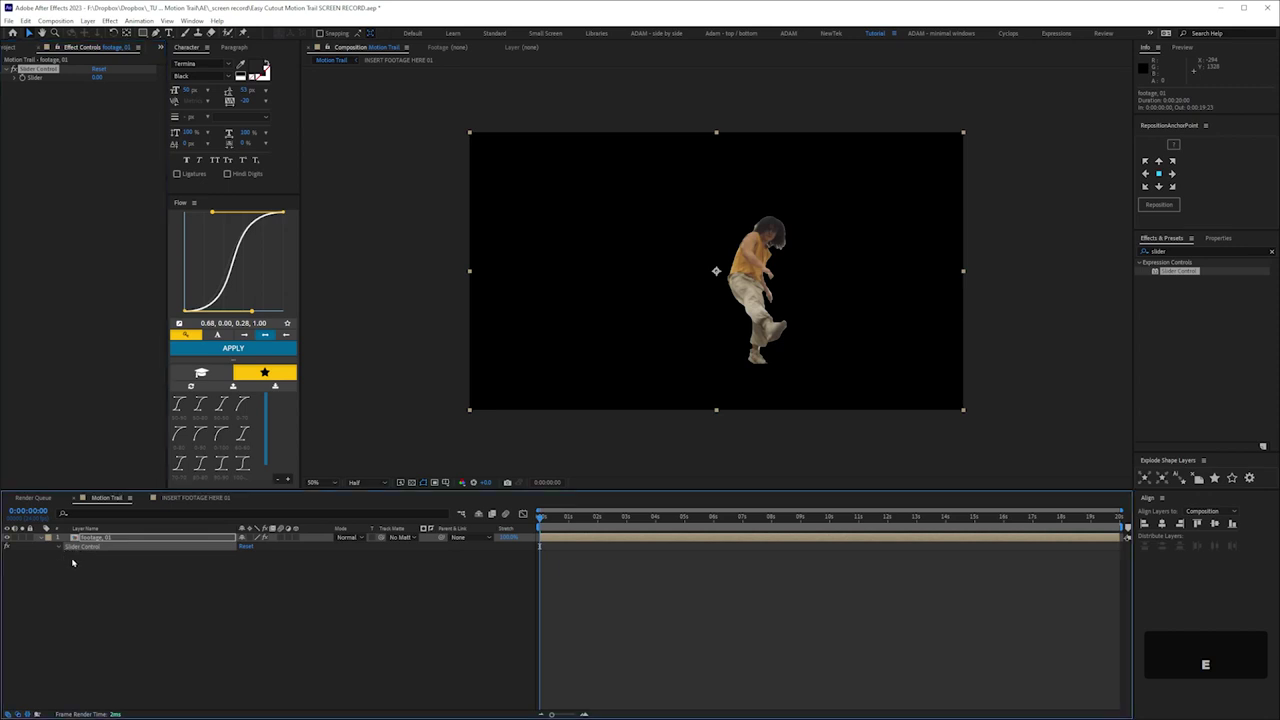
alt+click(75, 555)
key(ctrl+v)
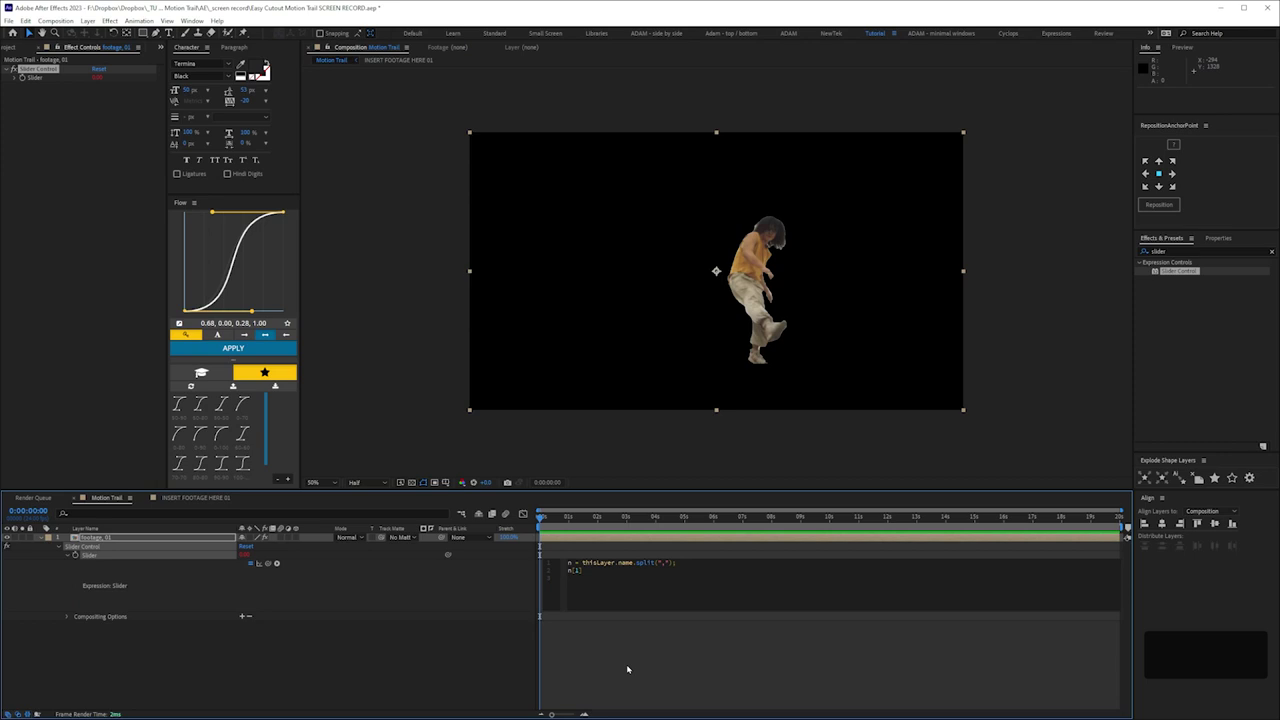
click(228, 658)
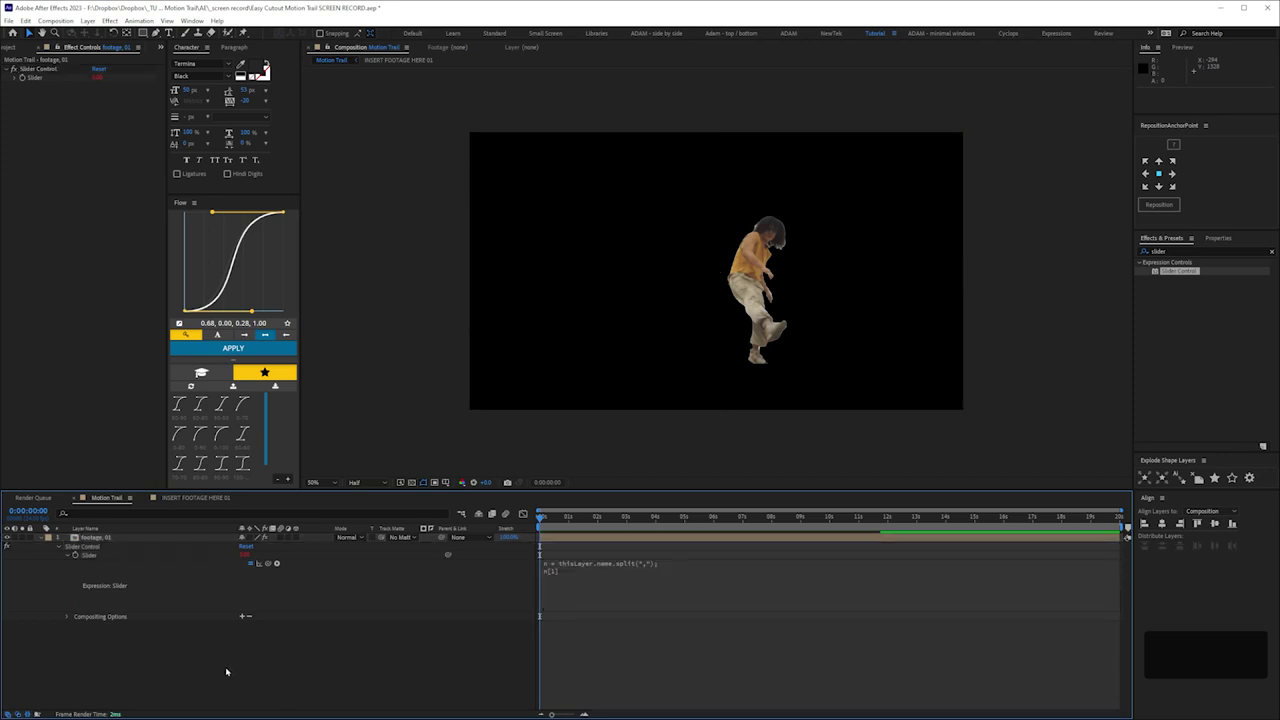
Step: Rename the Slider Control effect as x and collapse the footage layer's properties
click(40, 69)
key(Return)
text(x)
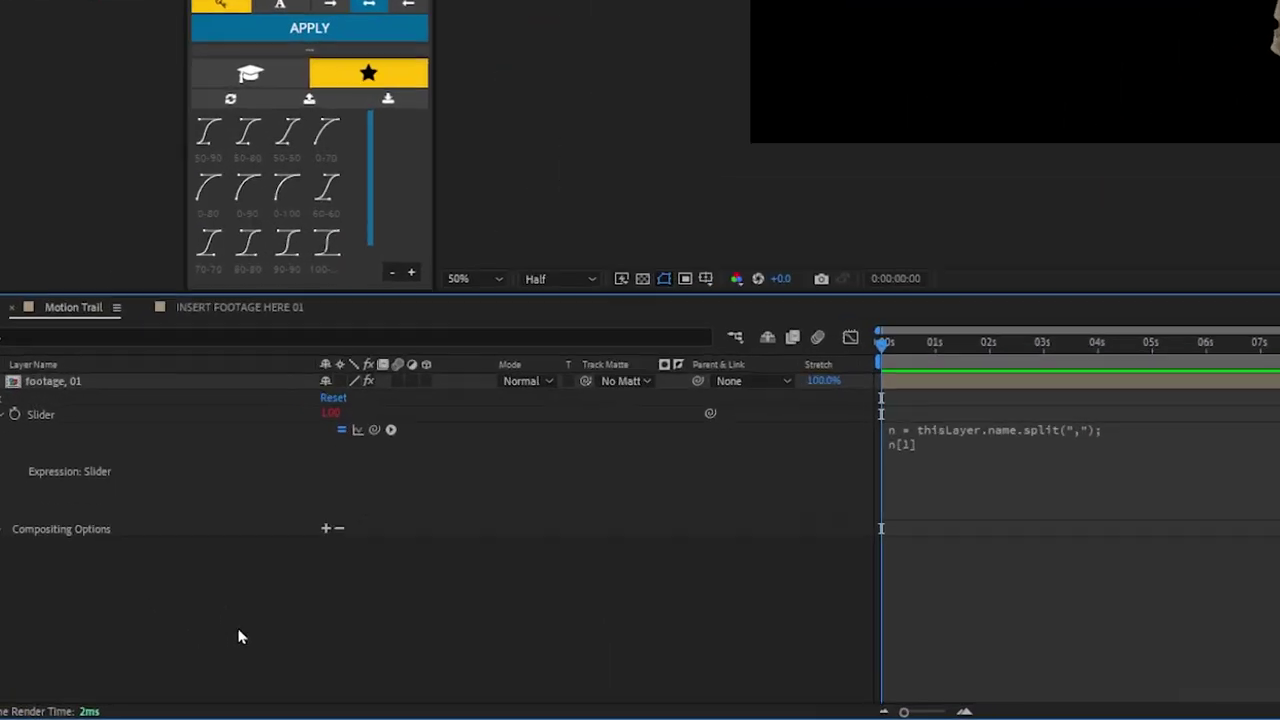
click(244, 553)
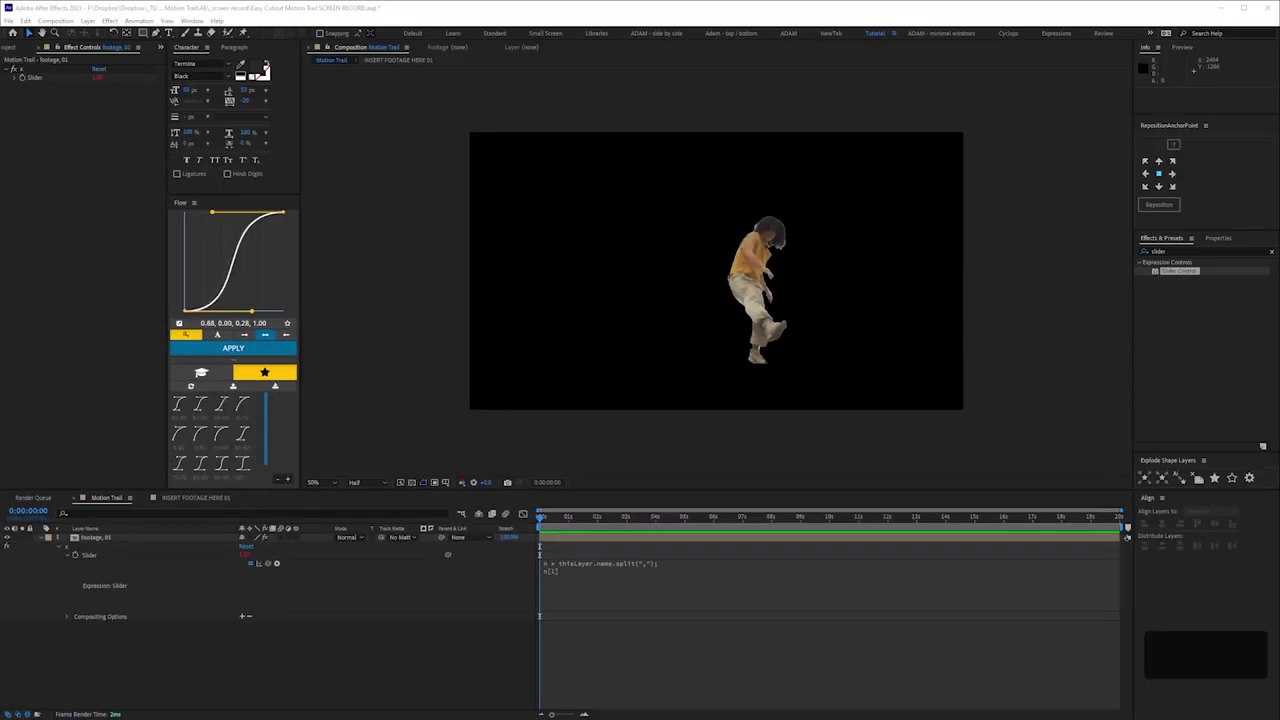
click(38, 554)
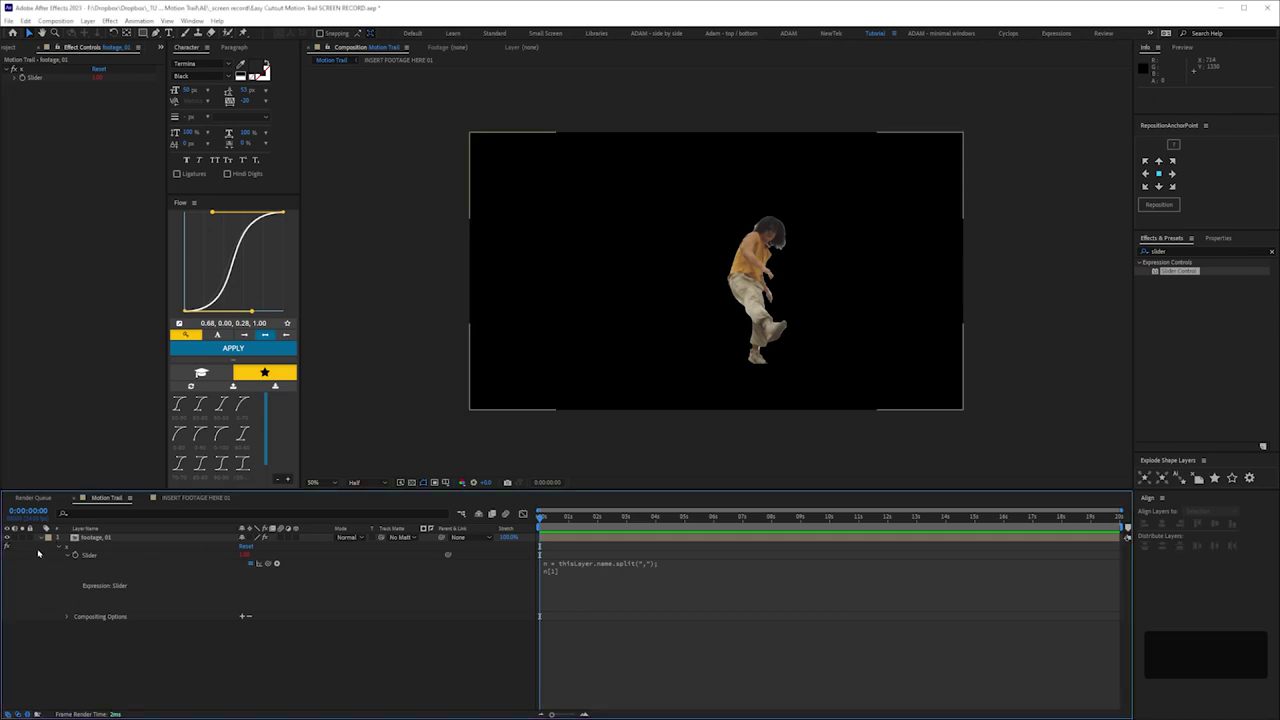
click(41, 537)
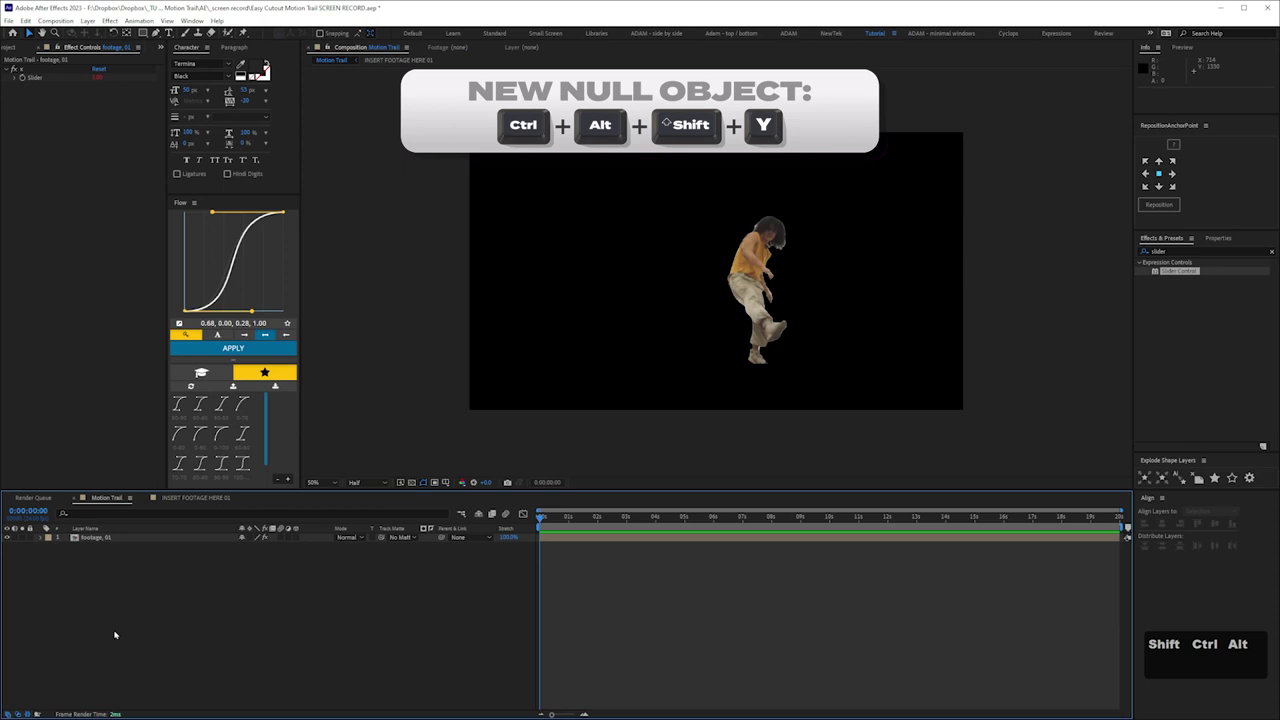
Step: Add a null object named ":: control ::" to Motion Trail, hide it, and set its label colour to None
key(ctrl+alt+shift+y)
key(Return)
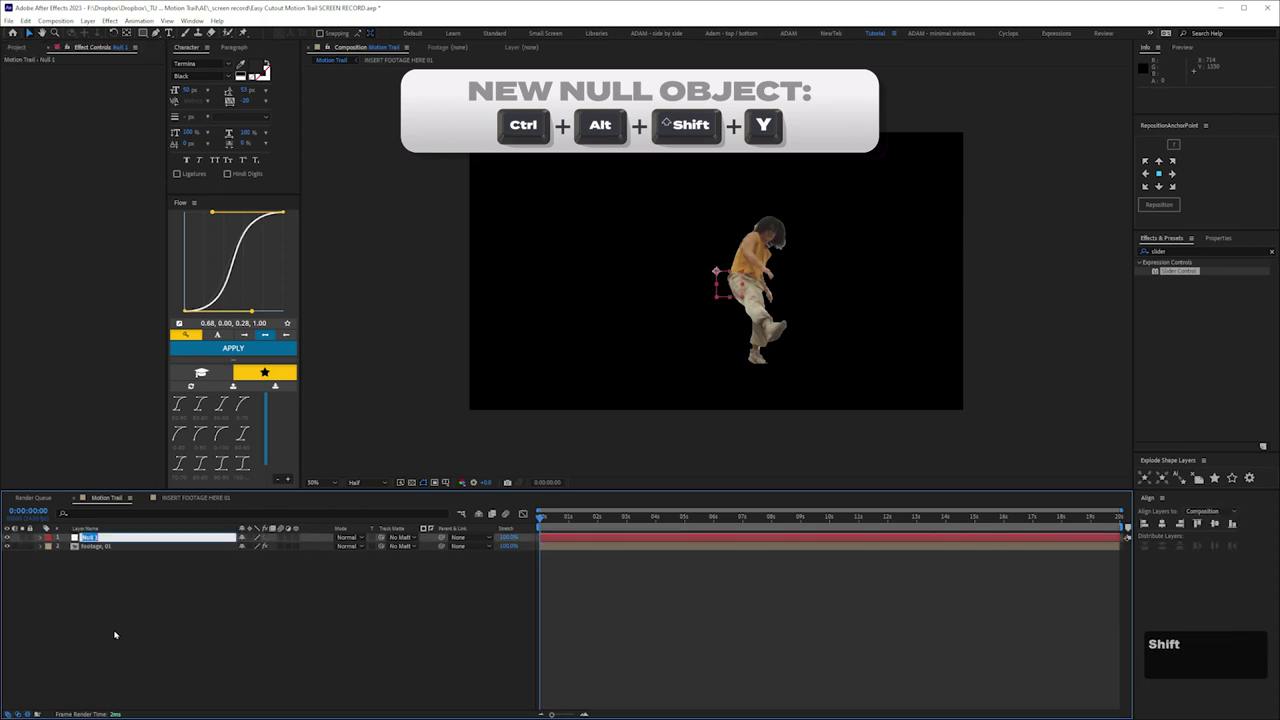
text(control)
text( :)
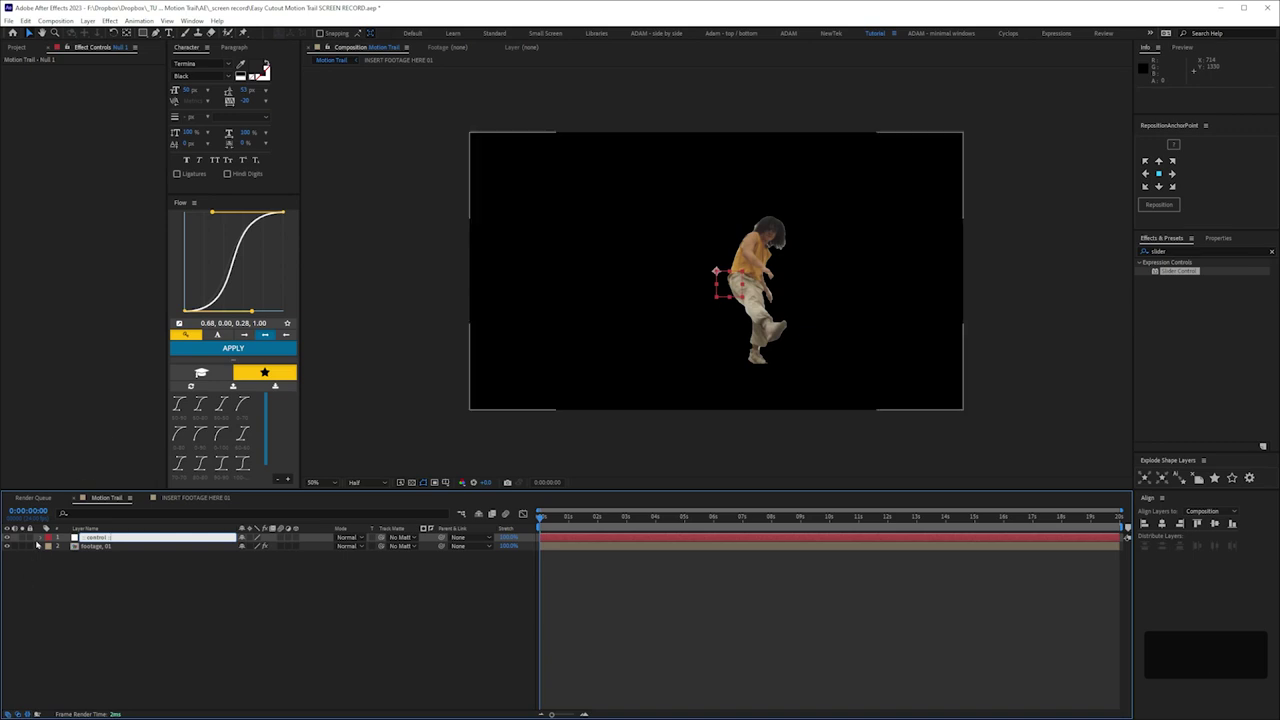
click(7, 537)
click(47, 538)
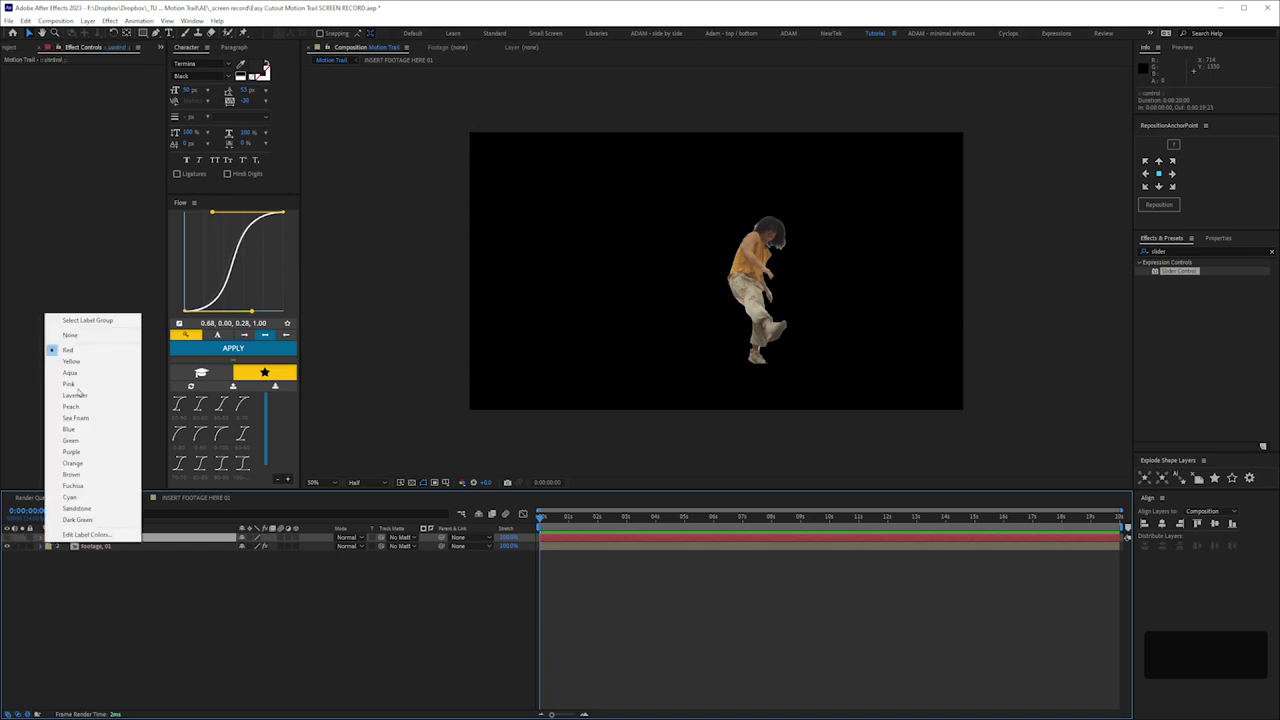
click(80, 336)
click(104, 594)
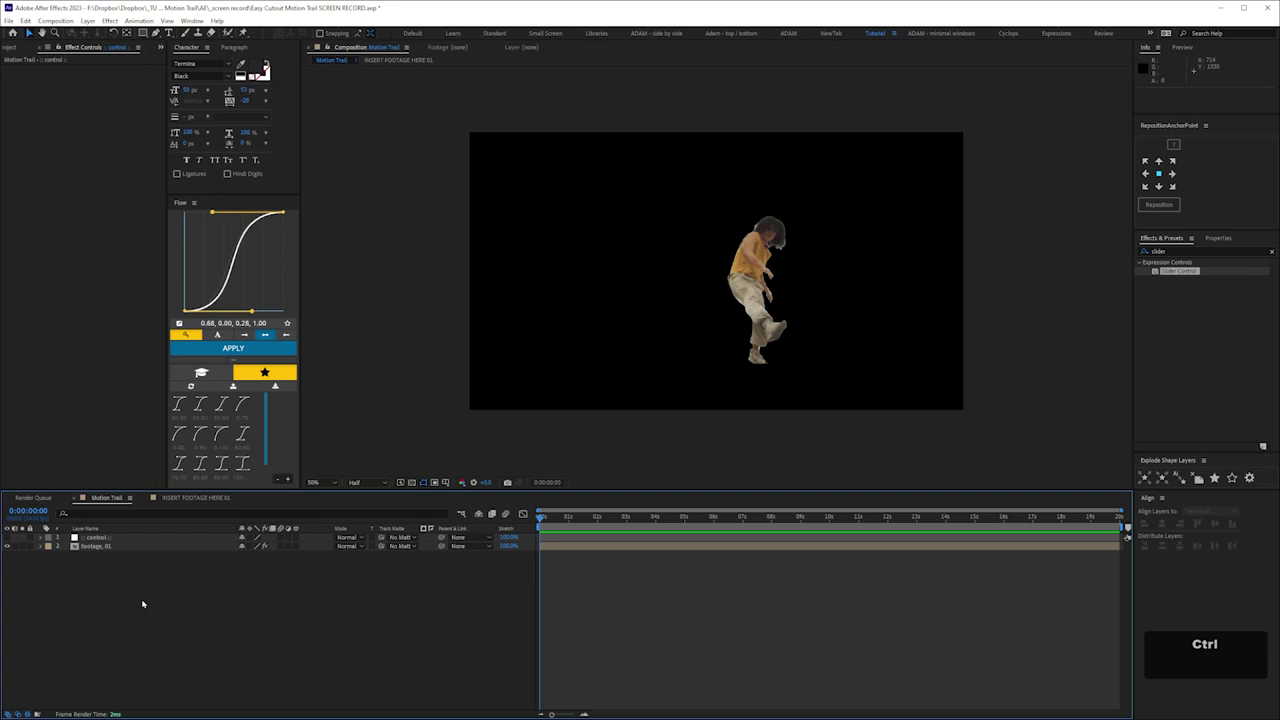
Step: Apply a Slider Control to the control null and rename the effect as "time - start"
key(s)
drag(1175, 271, 96, 541)
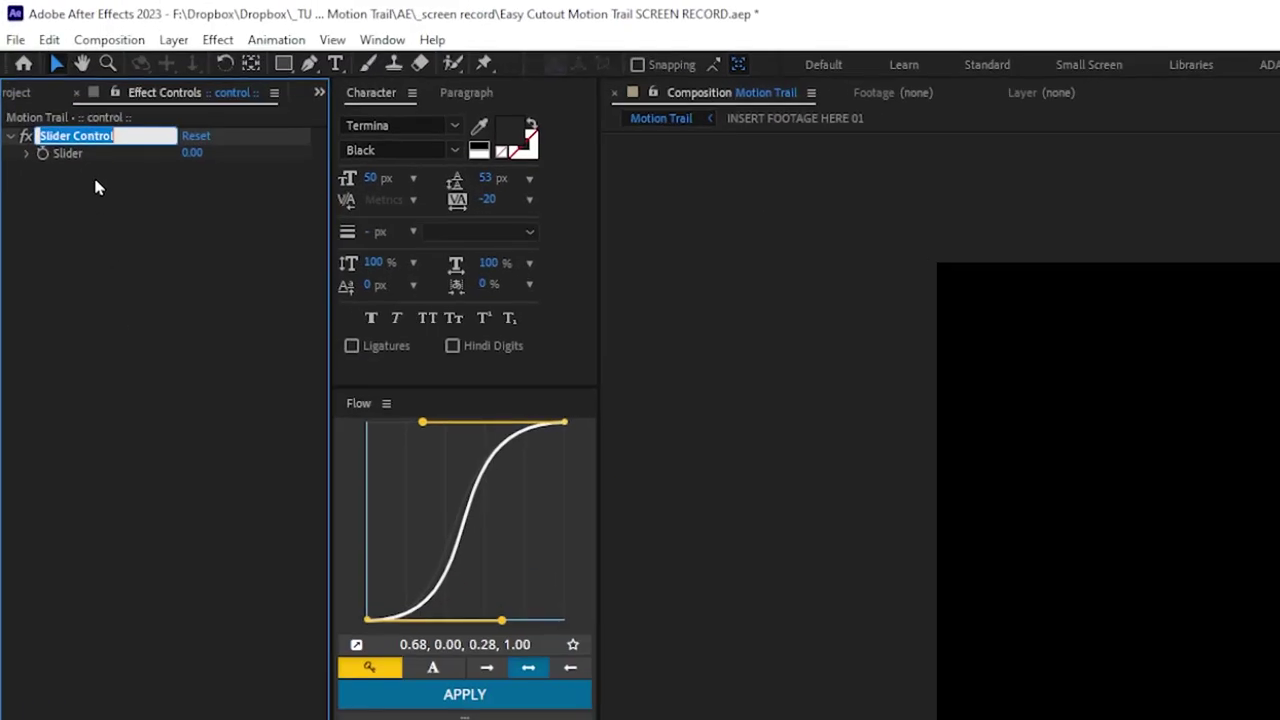
text(time - s)
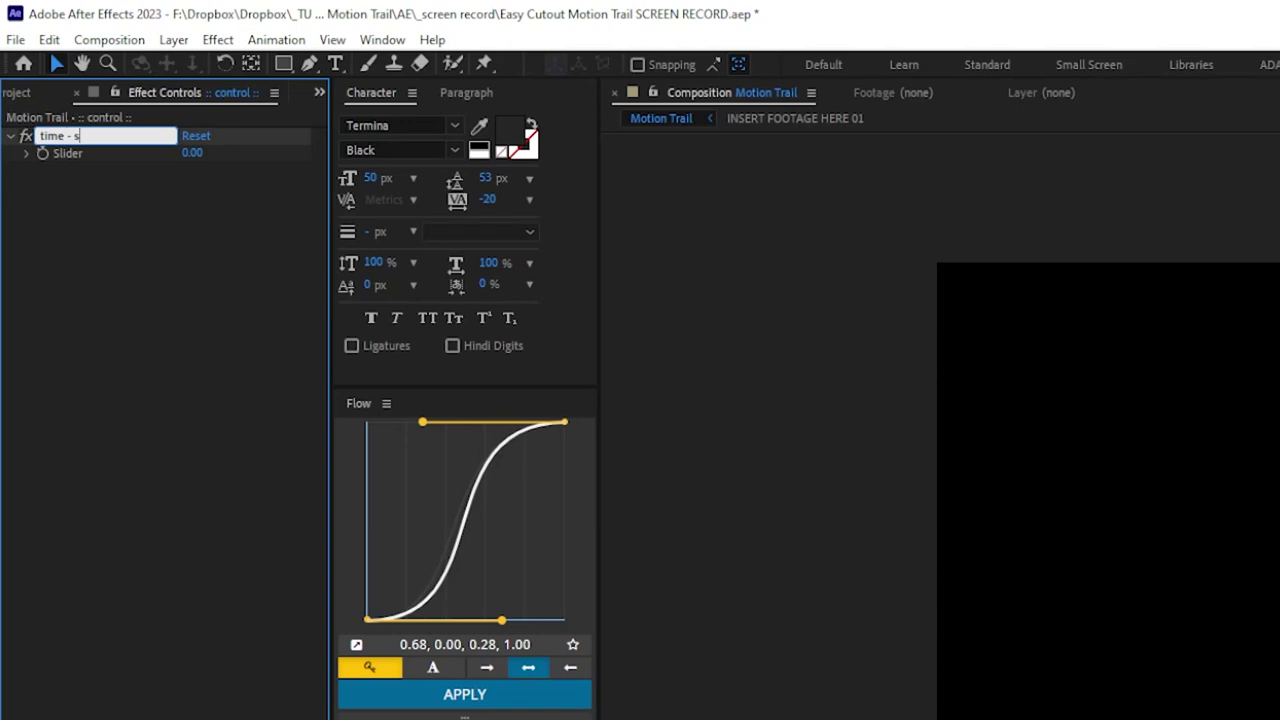
text(tart)
key(Return)
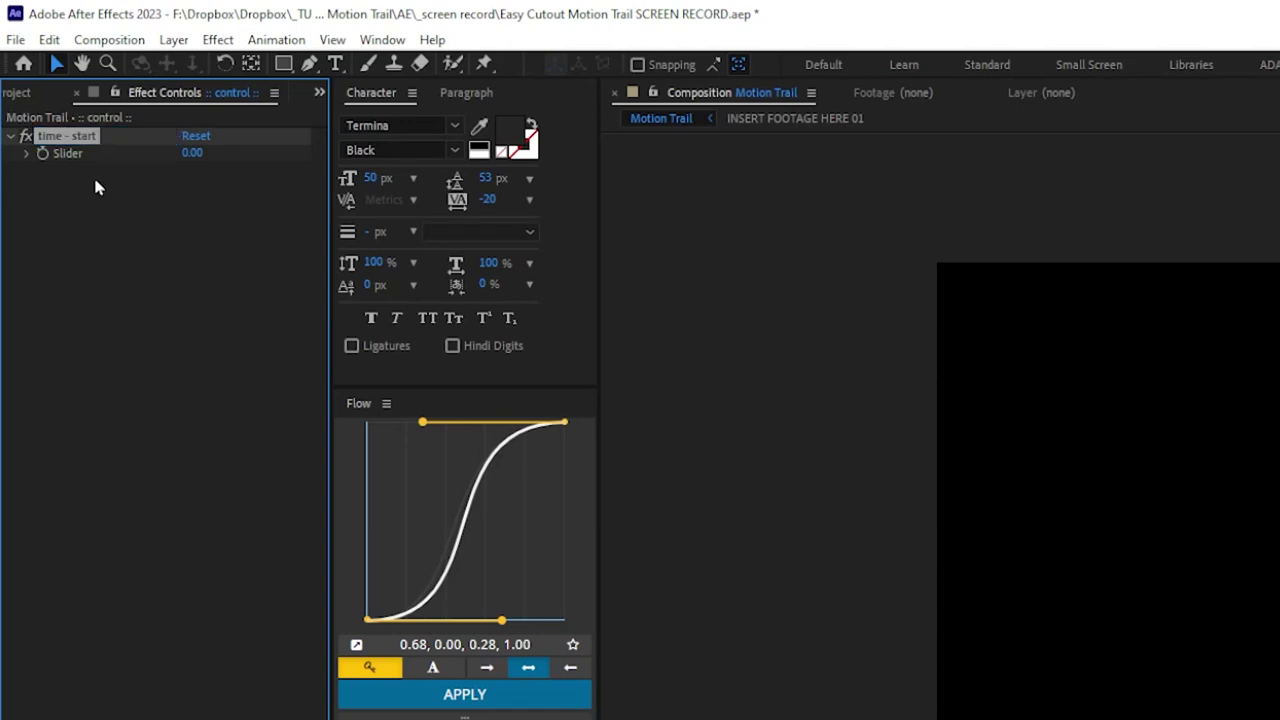
Step: Duplicate the time - start slider effect and rename the copy as "time - difference"
key(ctrl+d)
key(Return)
key(End)
key(BackSpace)
key(BackSpace)
key(BackSpace)
key(BackSpace)
key(BackSpace)
key(BackSpace)
key(BackSpace)
text(difference)
key(Return)
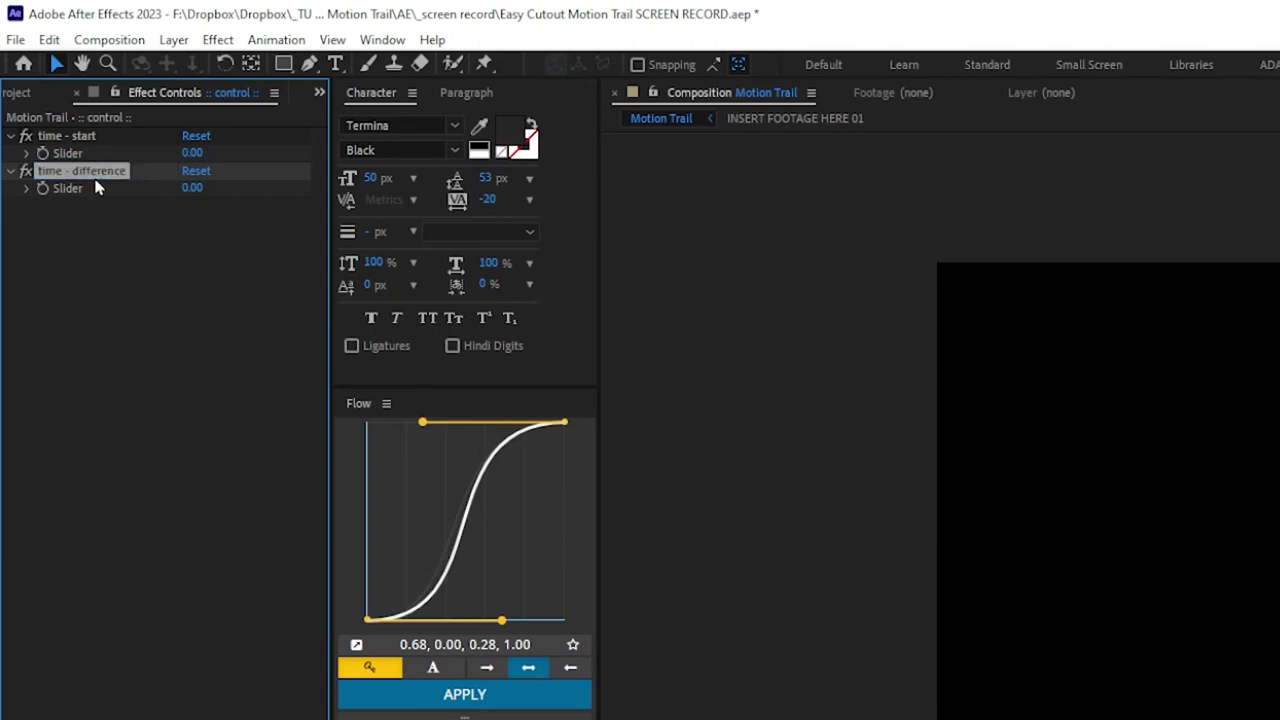
Step: Give the footage layer's Time Remap an expression defining td, x and ts from the time - difference, x and time - start sliders, ending with ts+[td*x]
key(ctrl+c)
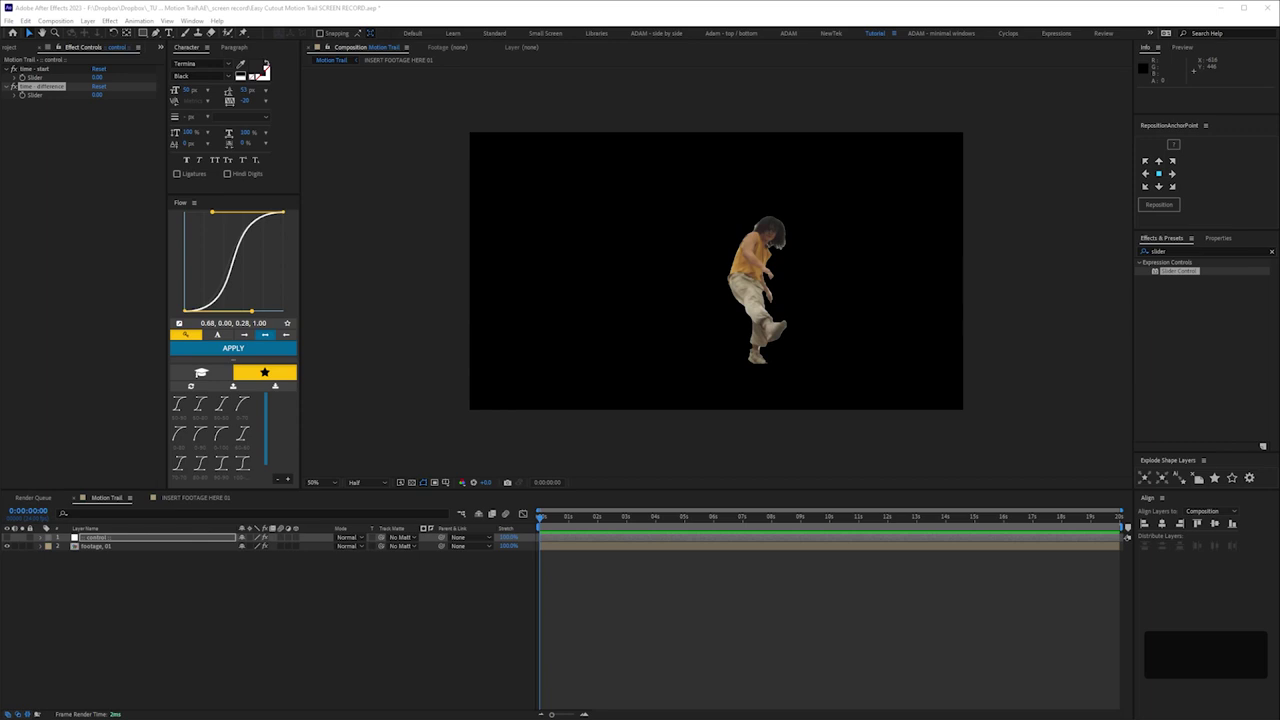
click(95, 546)
key(u)
alt+click(58, 555)
key(ctrl+v)
click(583, 572)
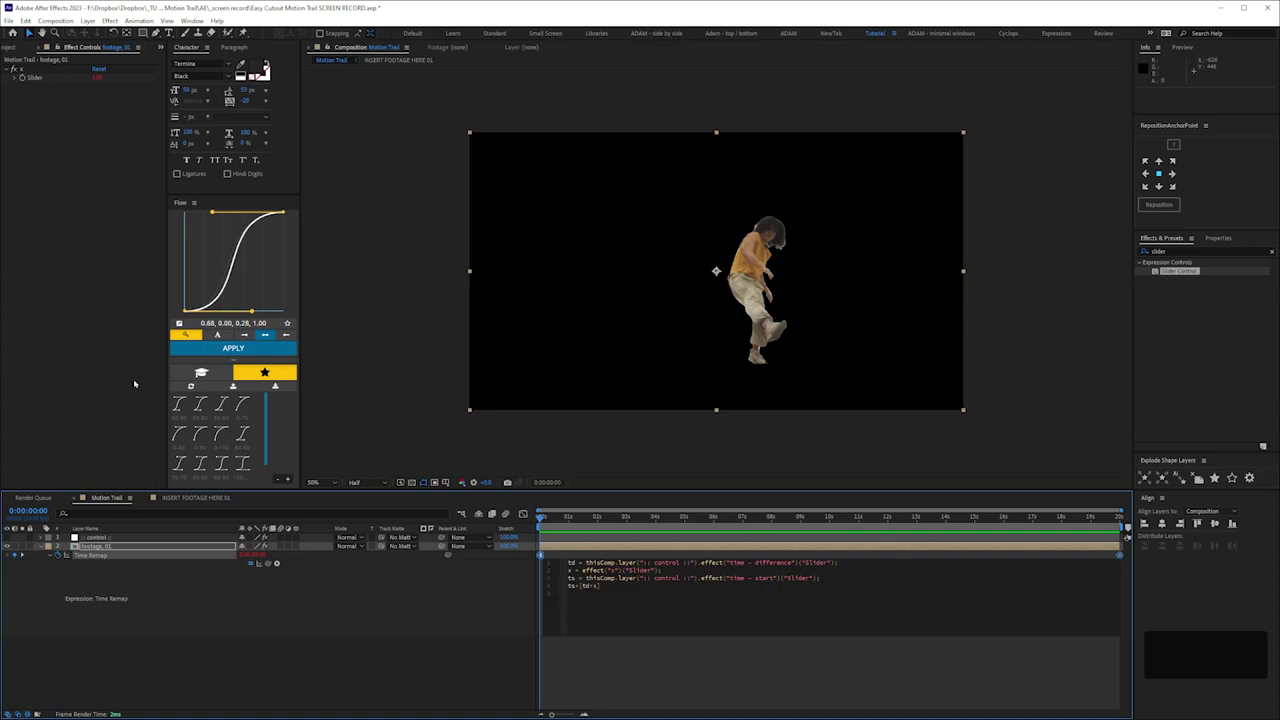
Step: Compare the variables in the Time Remap expression with the control null's time - start and time - difference sliders
click(106, 538)
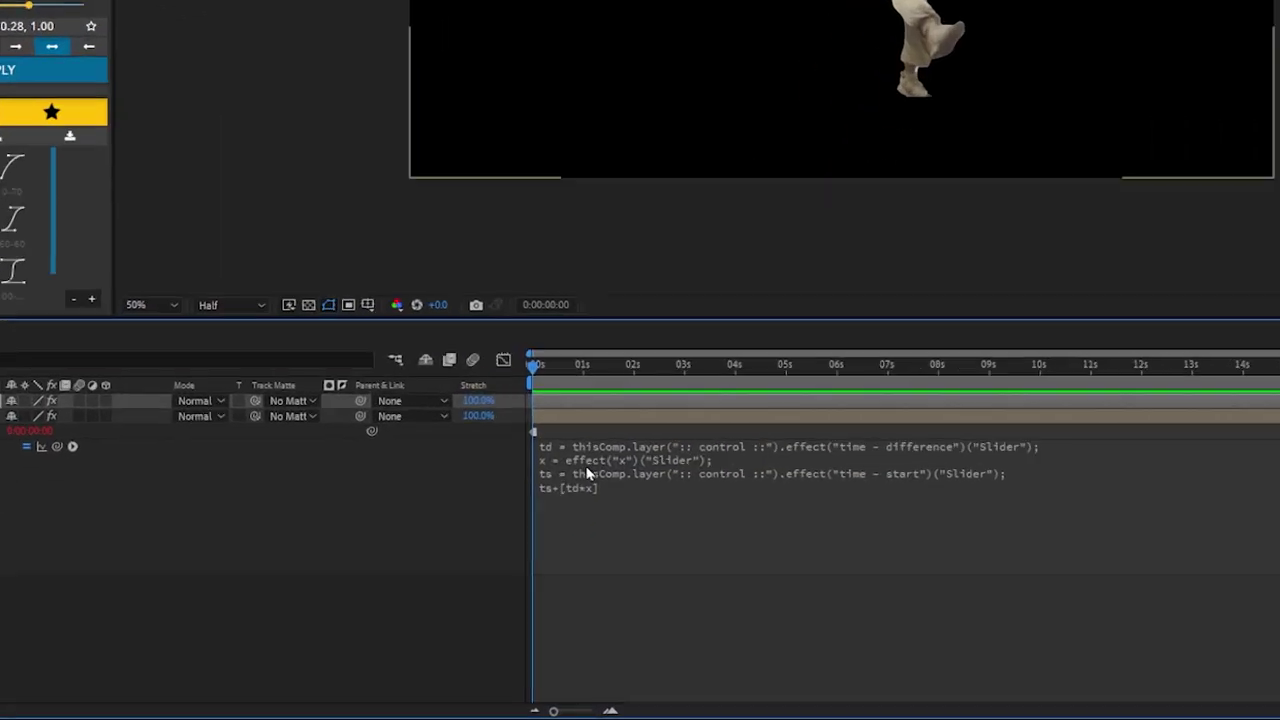
click(544, 446)
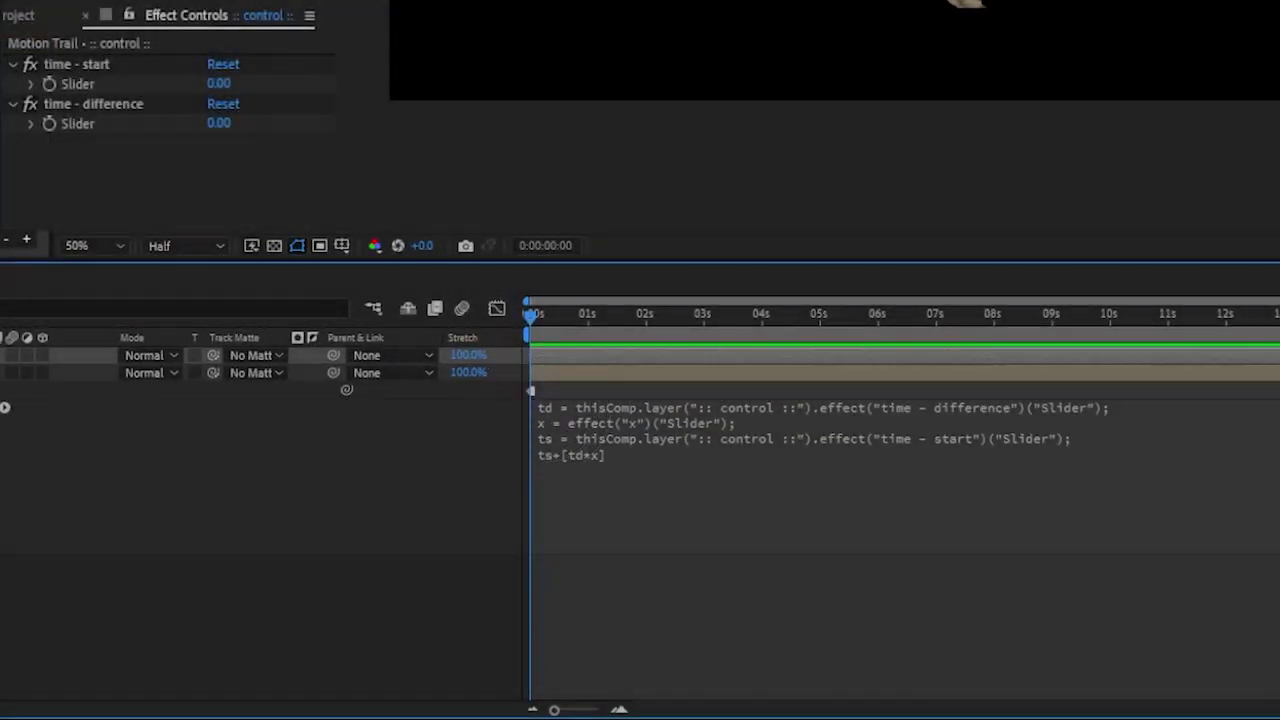
click(937, 405)
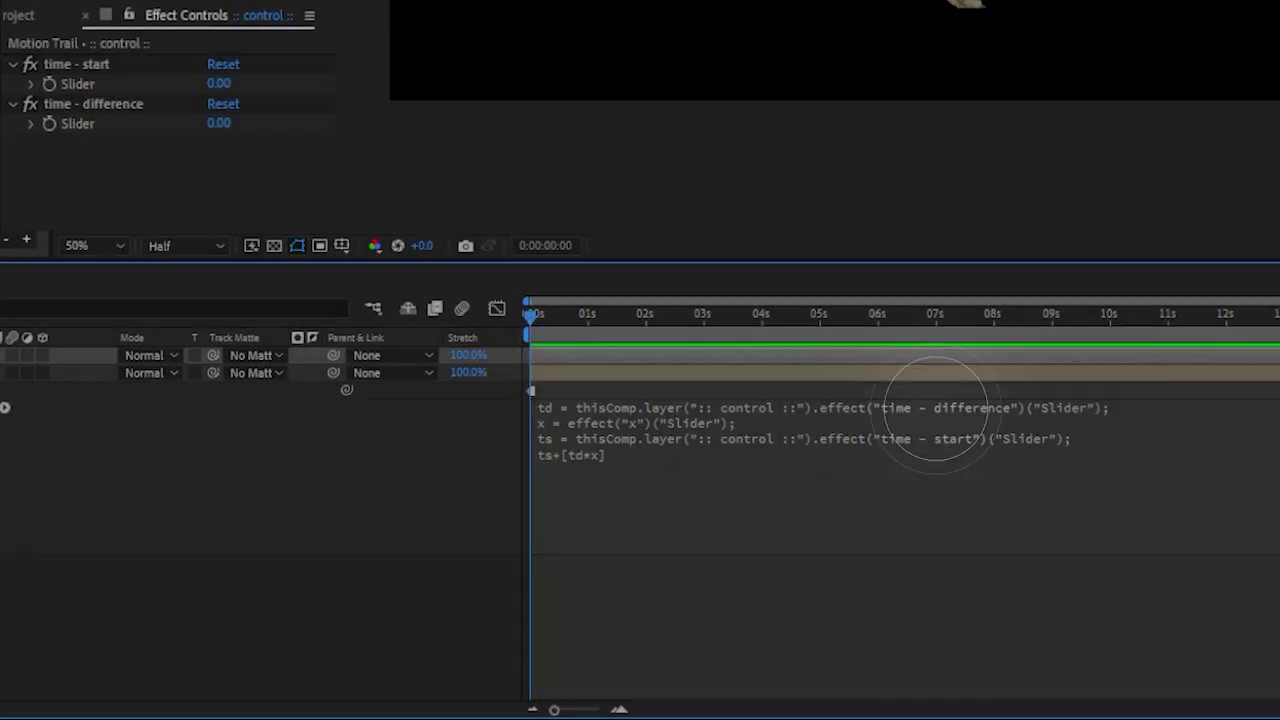
click(543, 423)
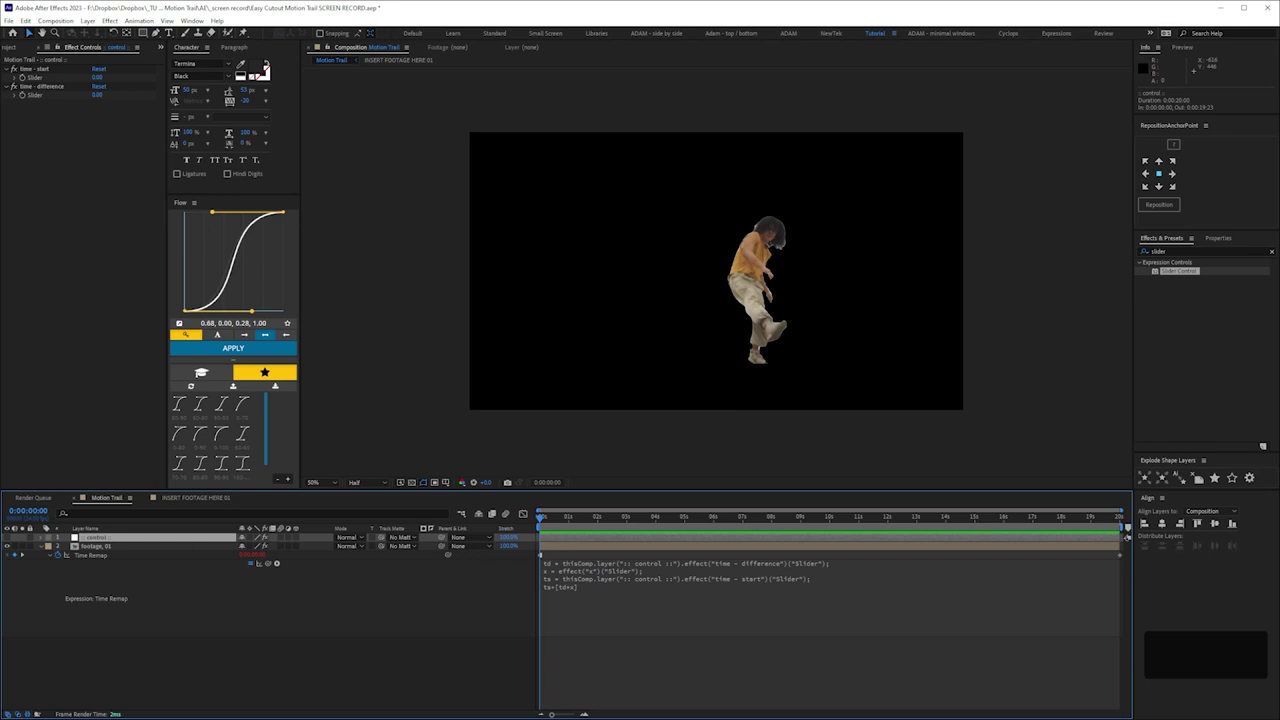
click(147, 579)
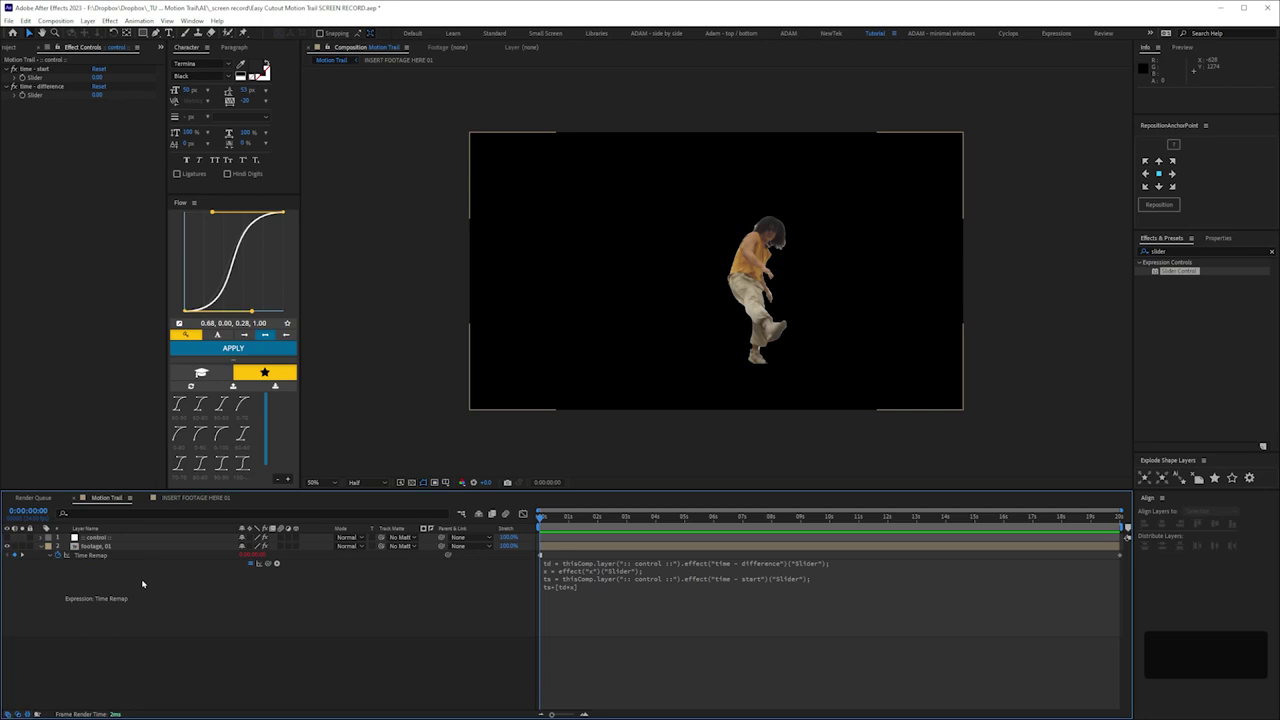
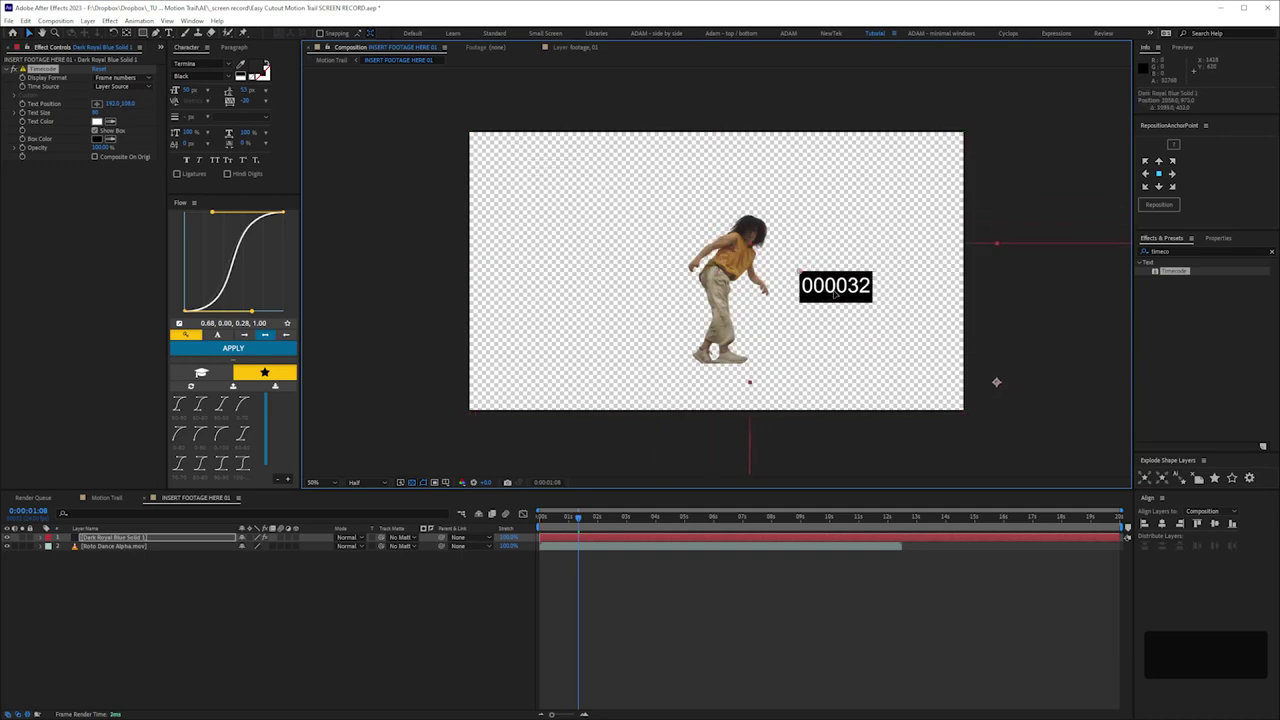
Step: Apply Linear Wipe to the timecode solid and set Transition Completion to 17% to hide the leading zeros
click(1176, 251)
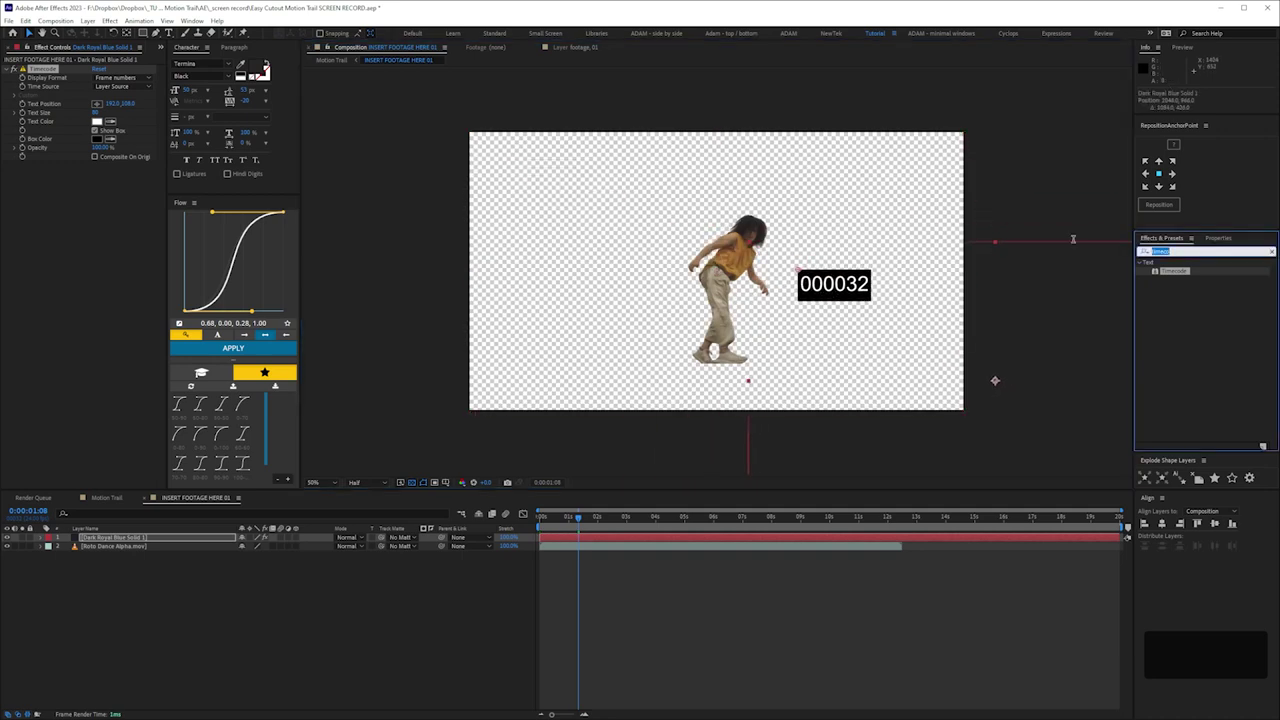
text(lin)
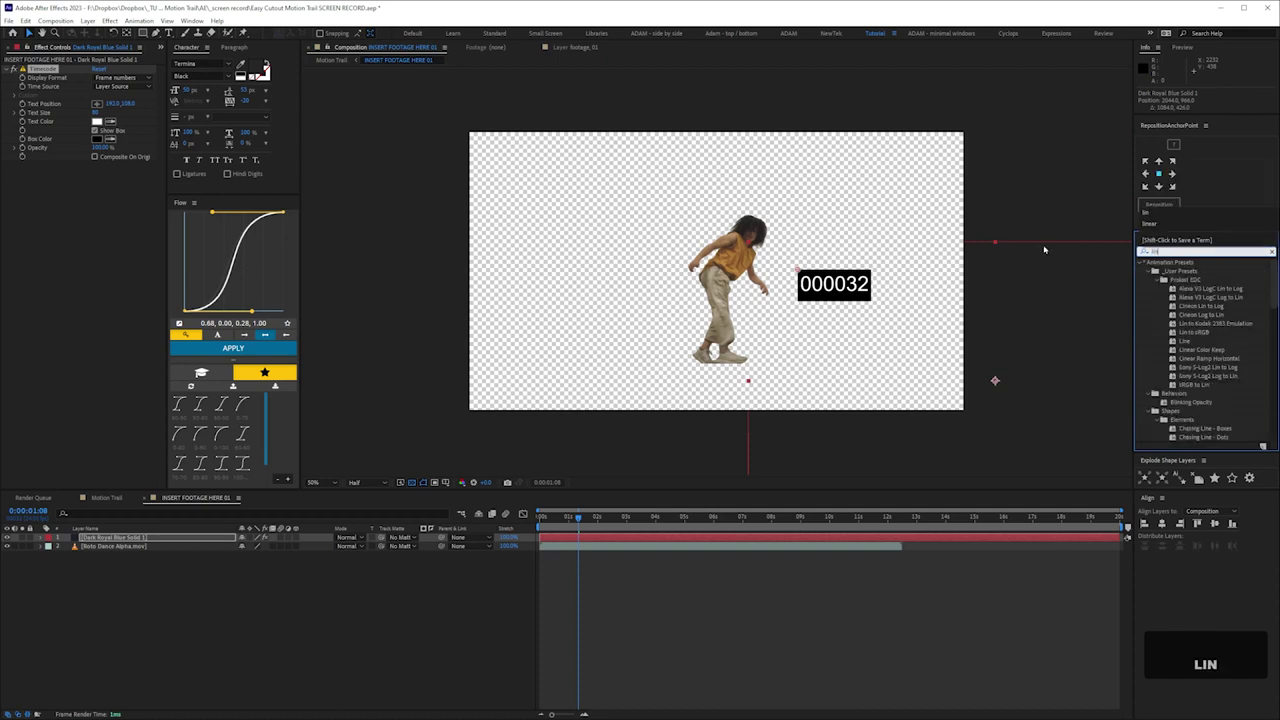
text(eear)
drag(1176, 351, 112, 538)
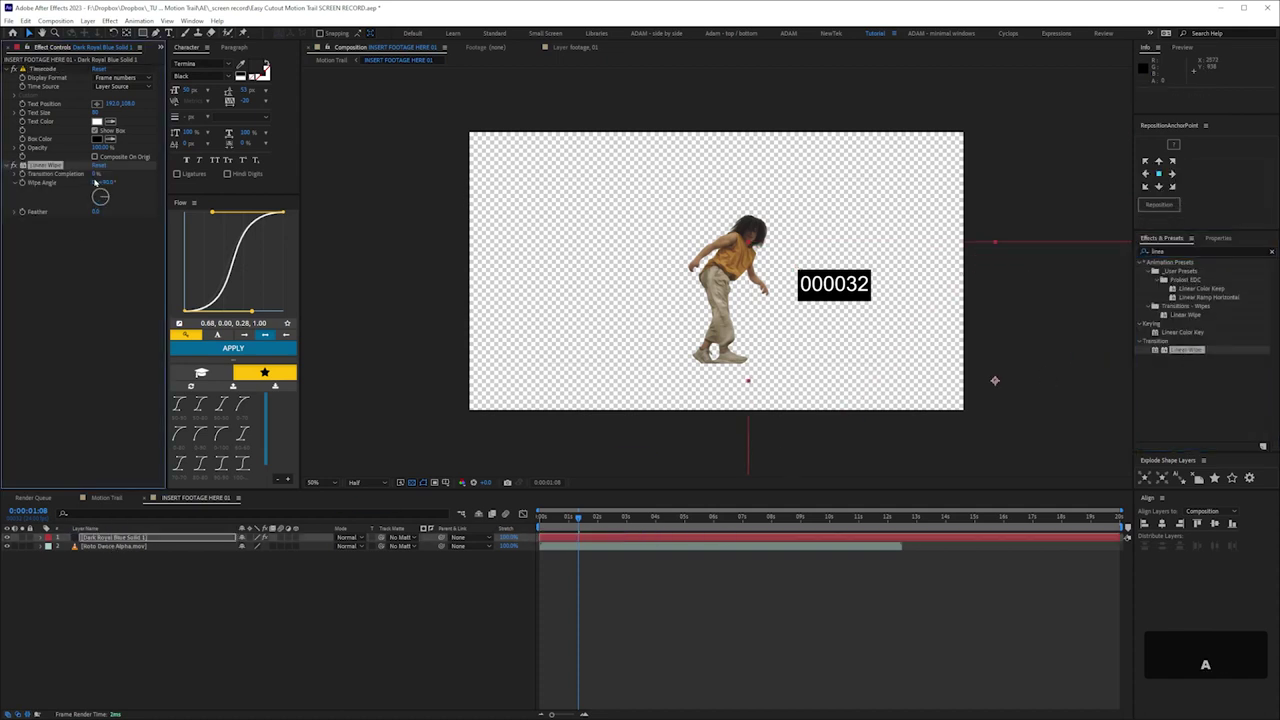
drag(95, 173, 104, 174)
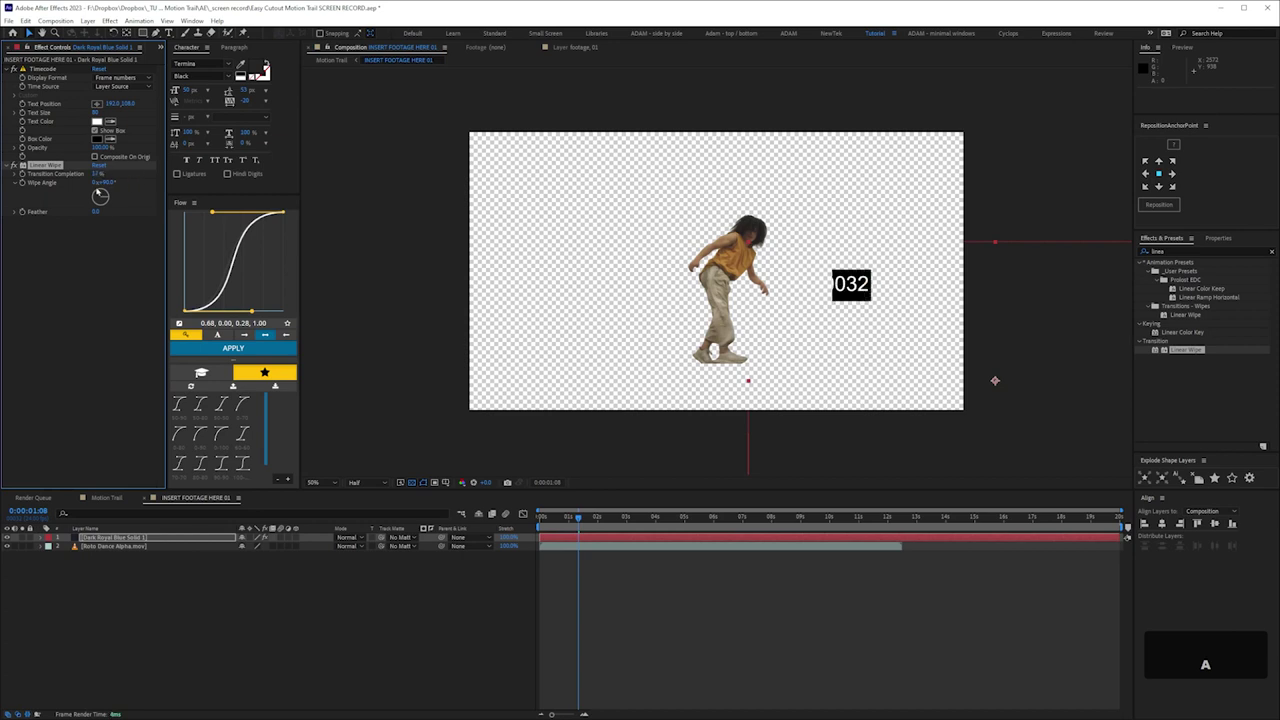
click(97, 178)
Step: Rename the timecode solid as TC, move it below the Roto Dance Alpha.mov layer, lock it, and save the project
click(96, 537)
key(Return)
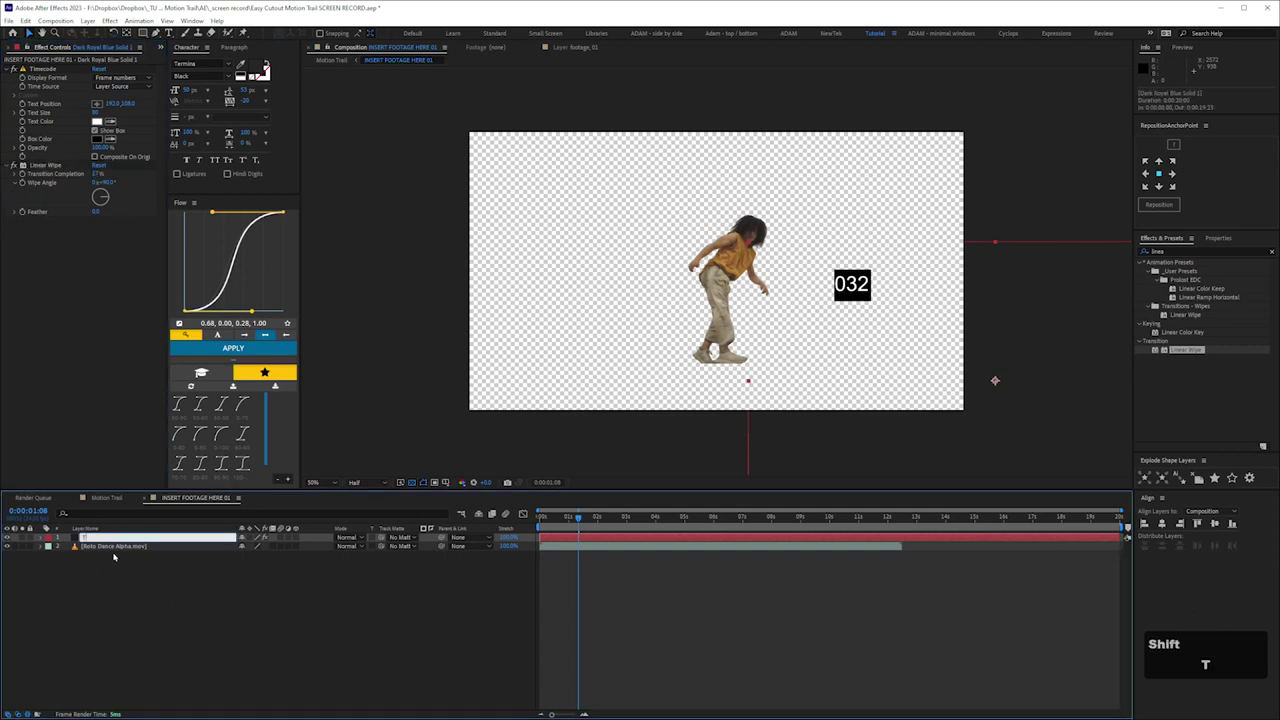
drag(84, 538, 114, 648)
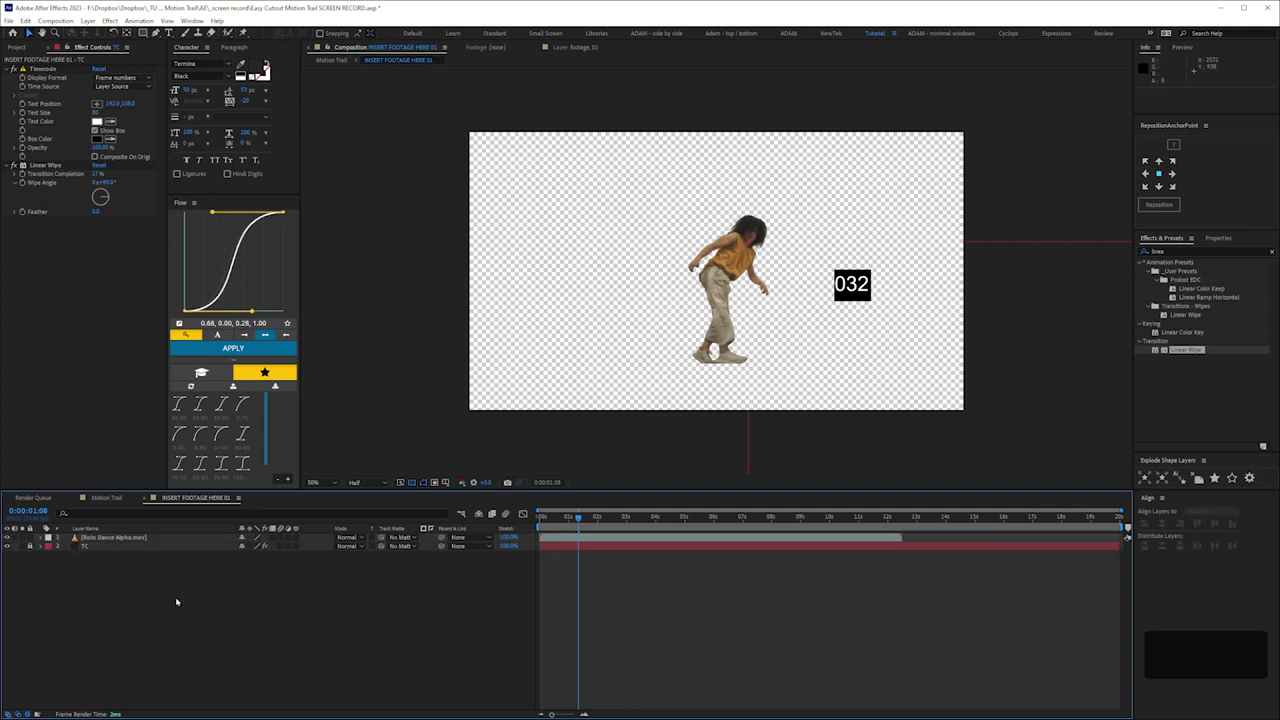
key(ctrl+s)
Step: Return to the Motion Trail composition and set the control null's time - difference slider to 0.1
click(112, 499)
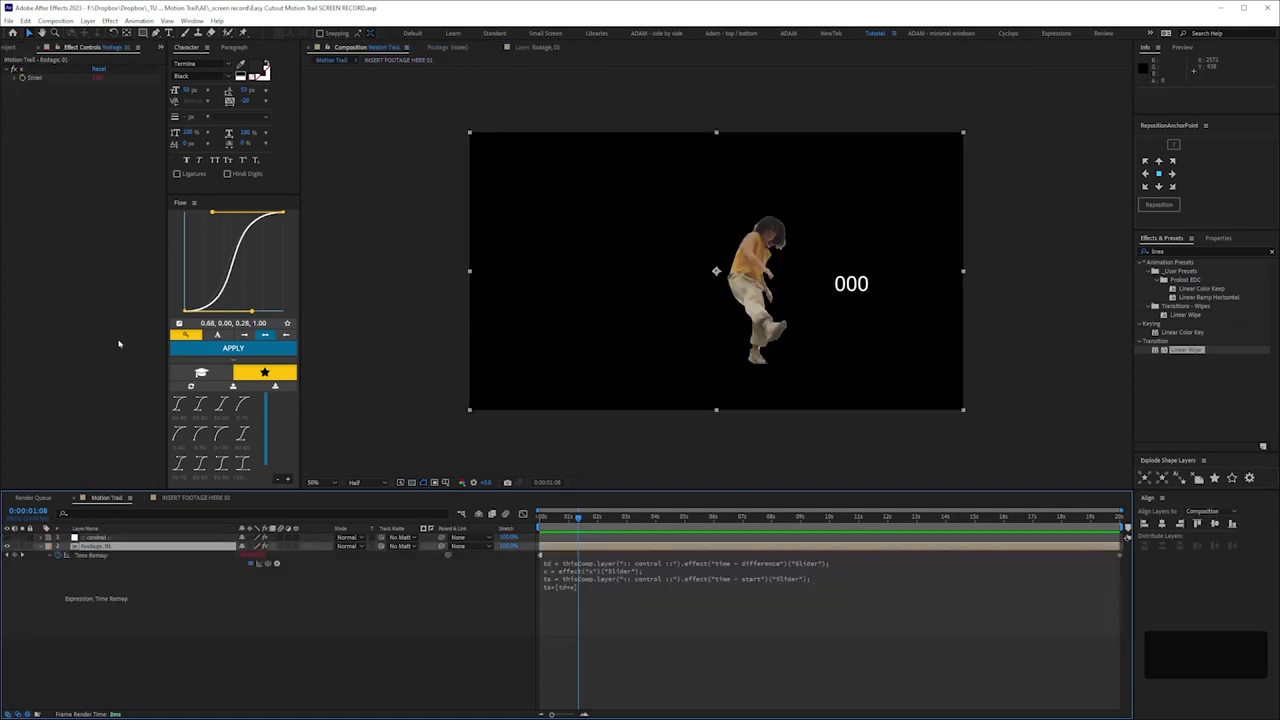
click(15, 49)
click(101, 48)
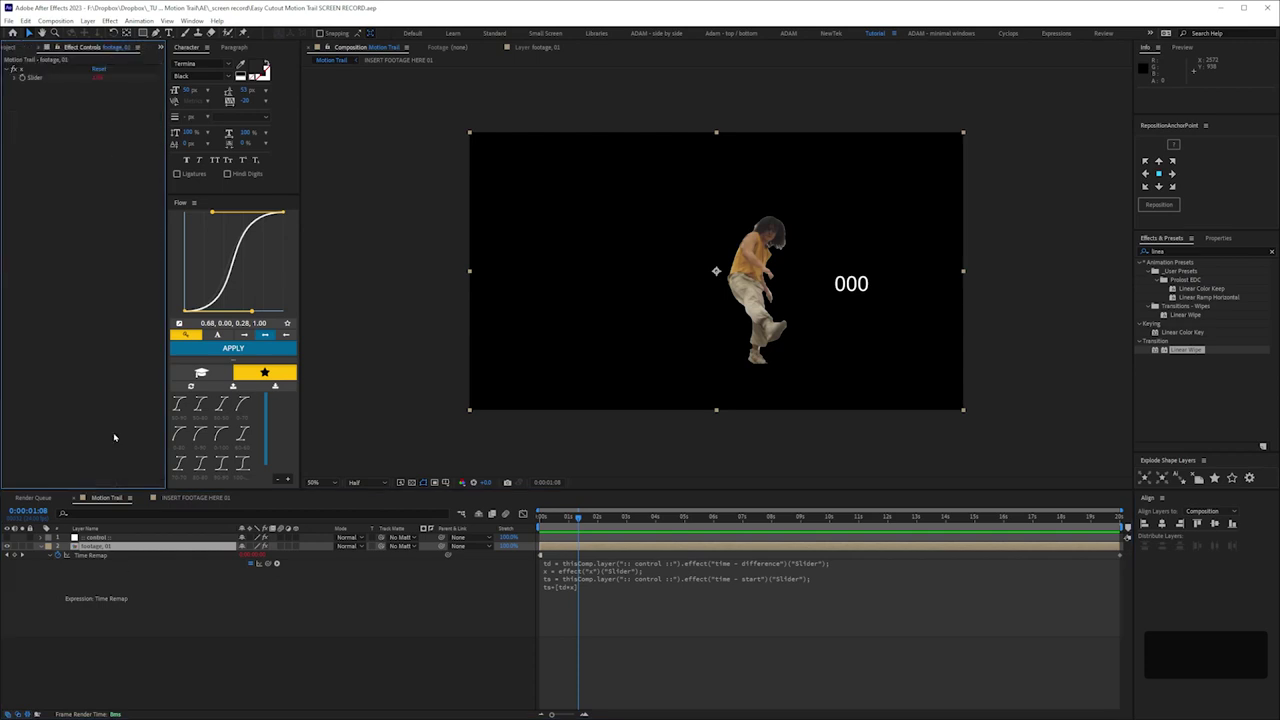
click(100, 538)
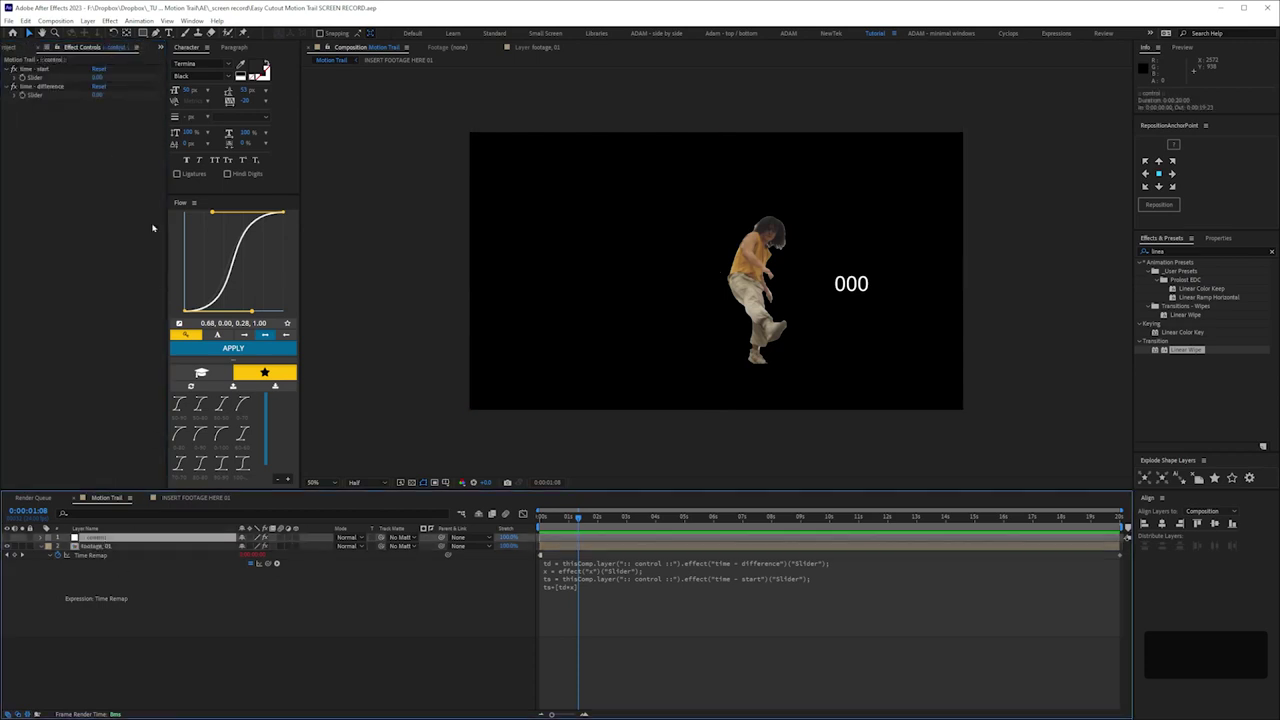
click(98, 95)
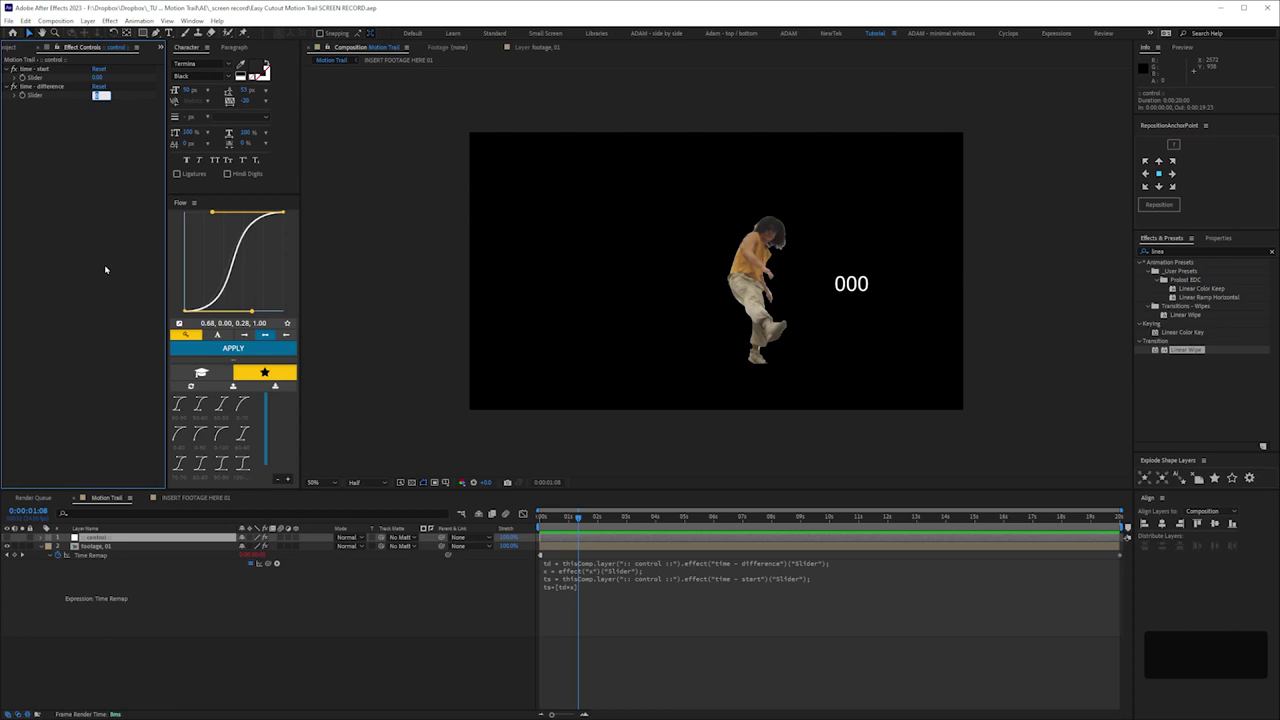
text(.1)
key(Return)
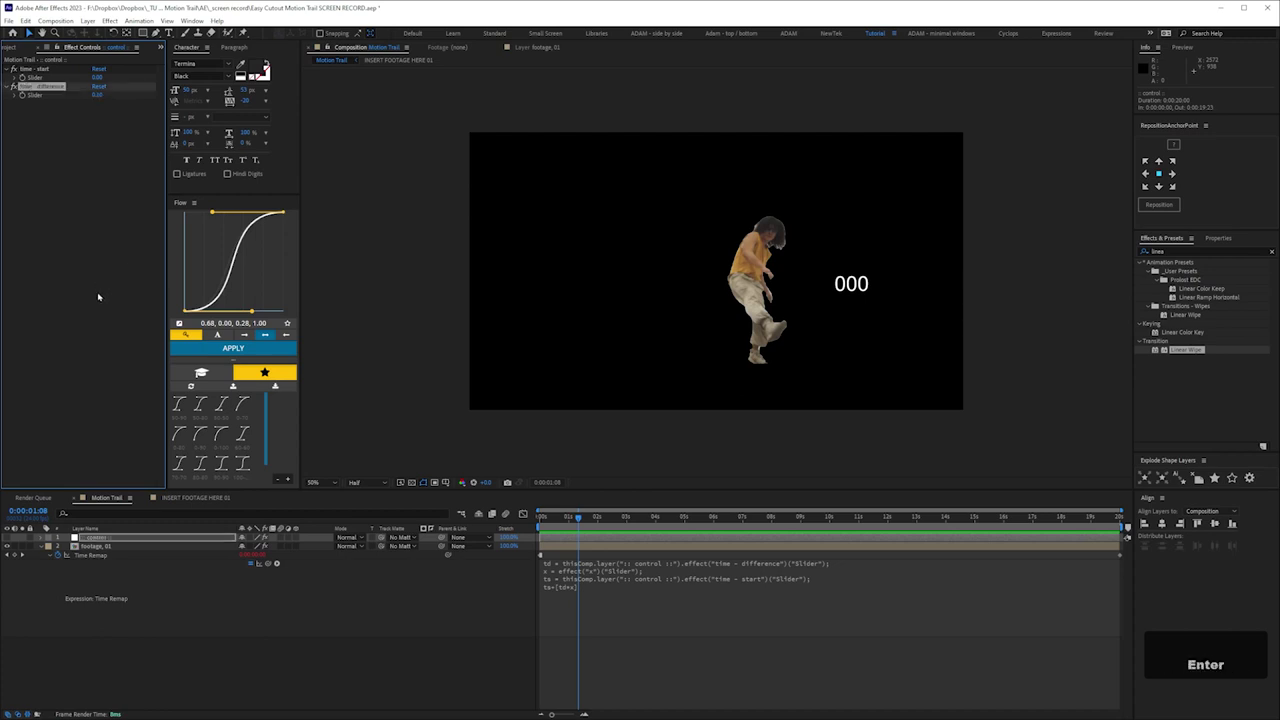
click(116, 540)
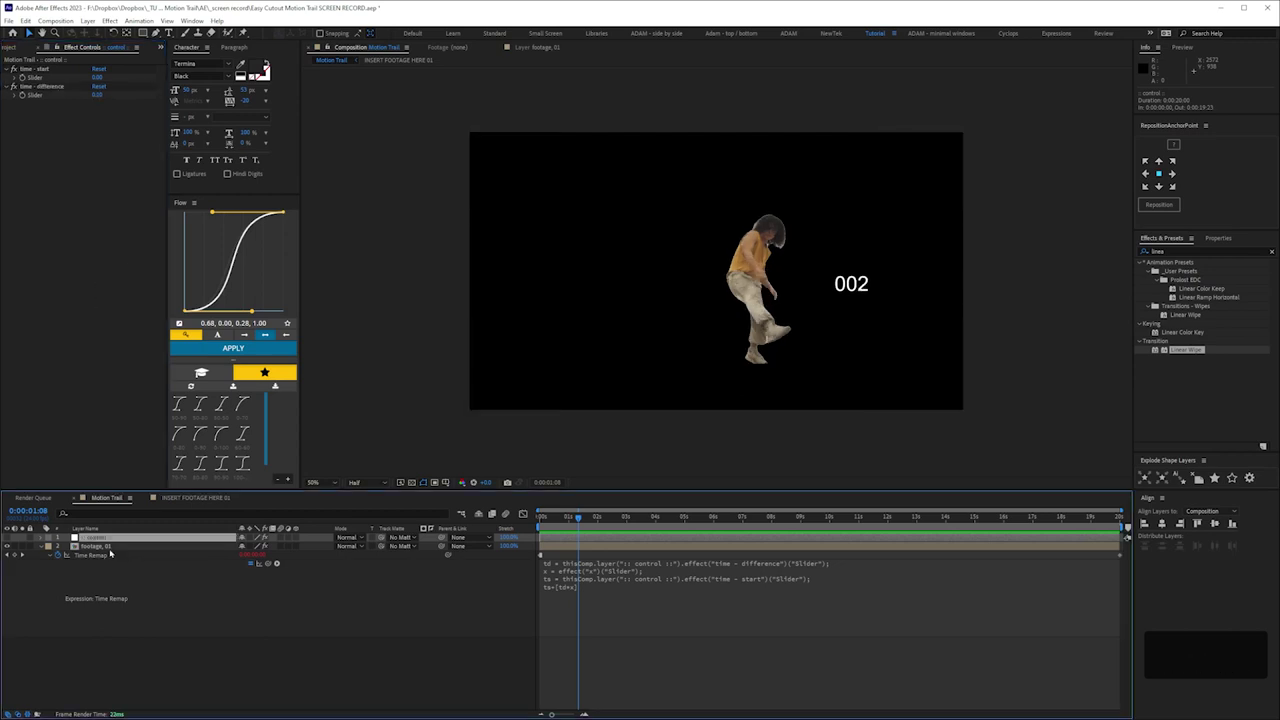
Step: Duplicate the footage, 01 layer ten times to create footage, 02 through footage, 11
click(108, 548)
key(ctrl+d)
key(ctrl+d)
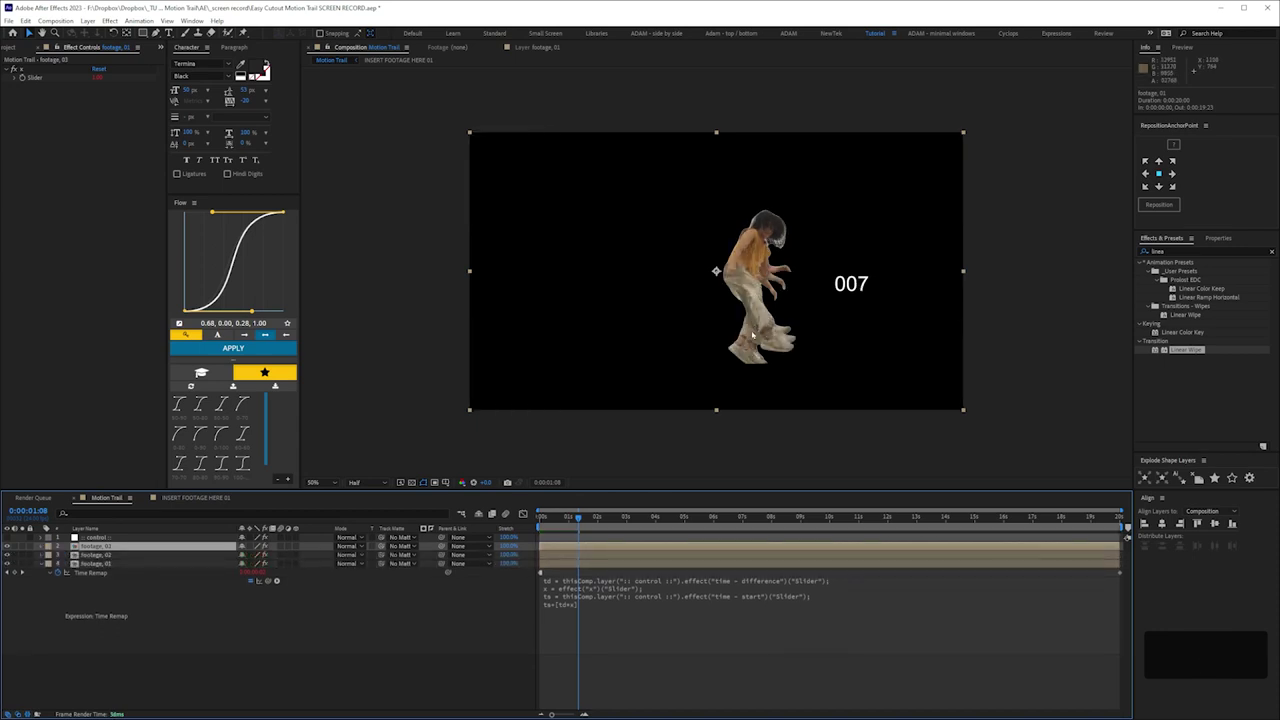
ctrl+click(133, 562)
key(ctrl+d)
key(ctrl+d)
key(ctrl+d)
key(ctrl+d)
key(ctrl+d)
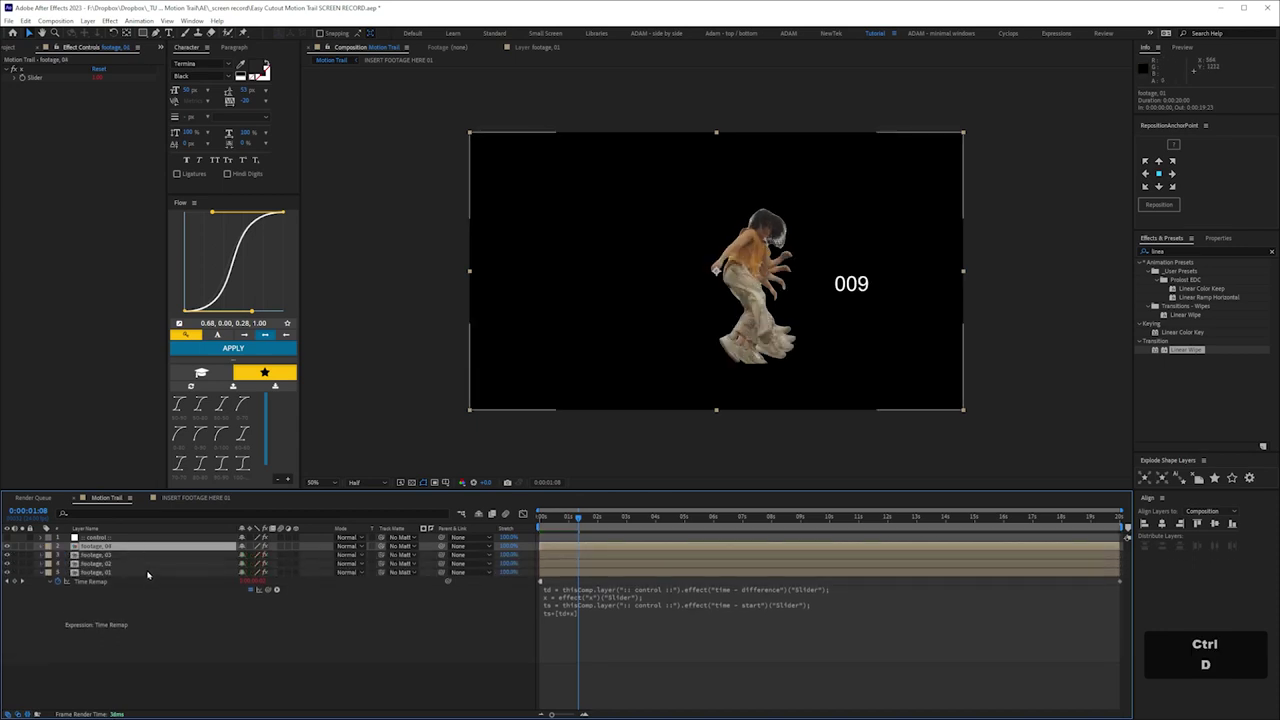
key(ctrl+d)
key(ctrl+d)
key(ctrl+d)
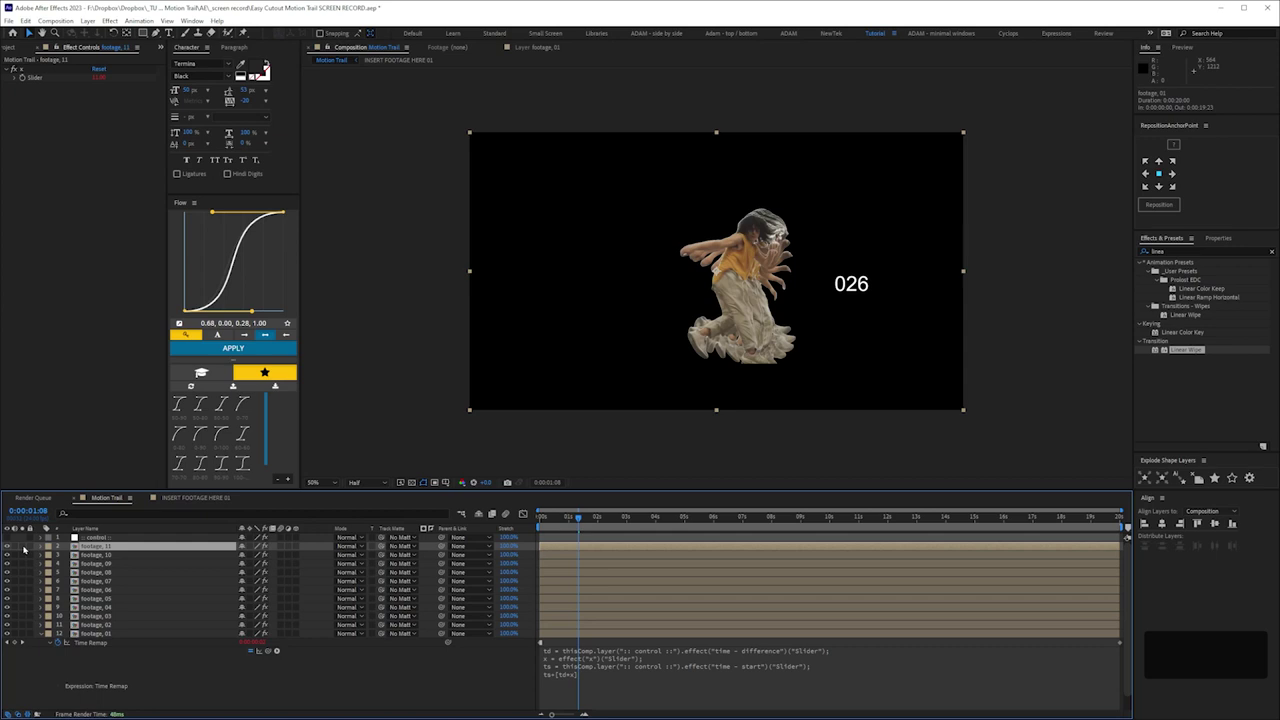
Step: Solo and duplicate the footage, 01 layer, naming the upper copy "footage, 01" and the bottom one "footage, 00"
click(24, 549)
drag(573, 538, 567, 548)
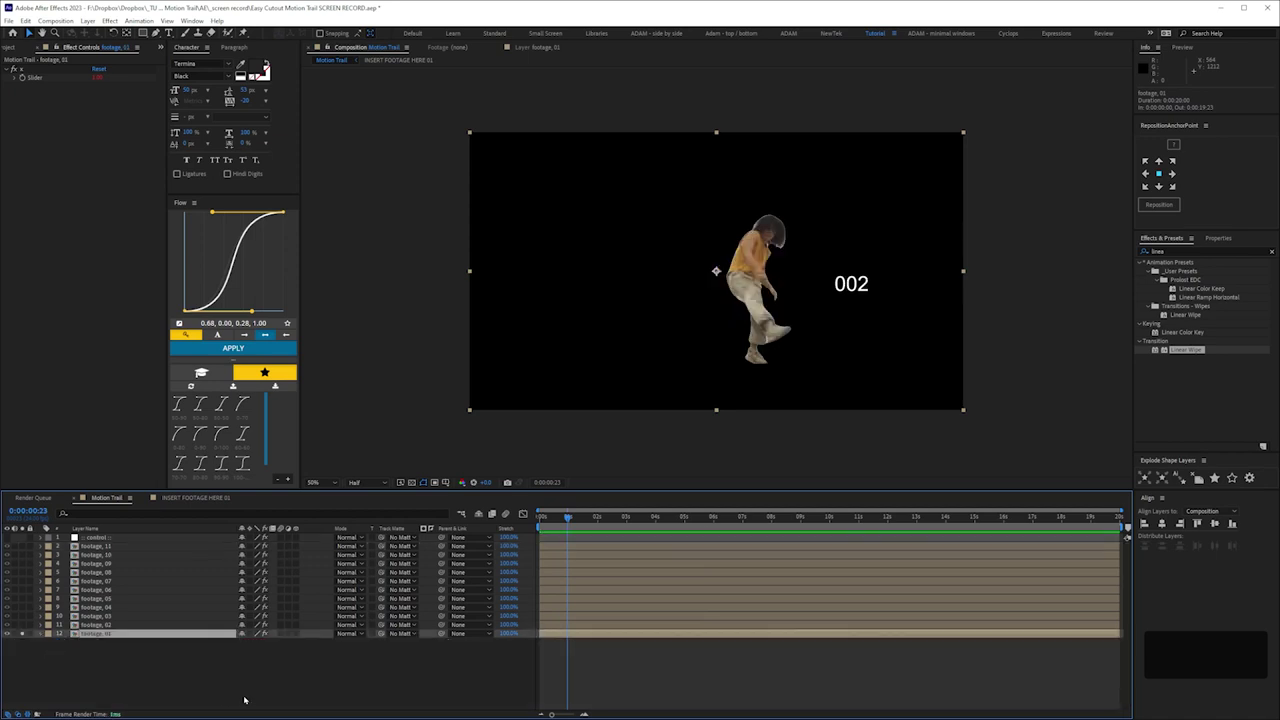
key(ctrl+d)
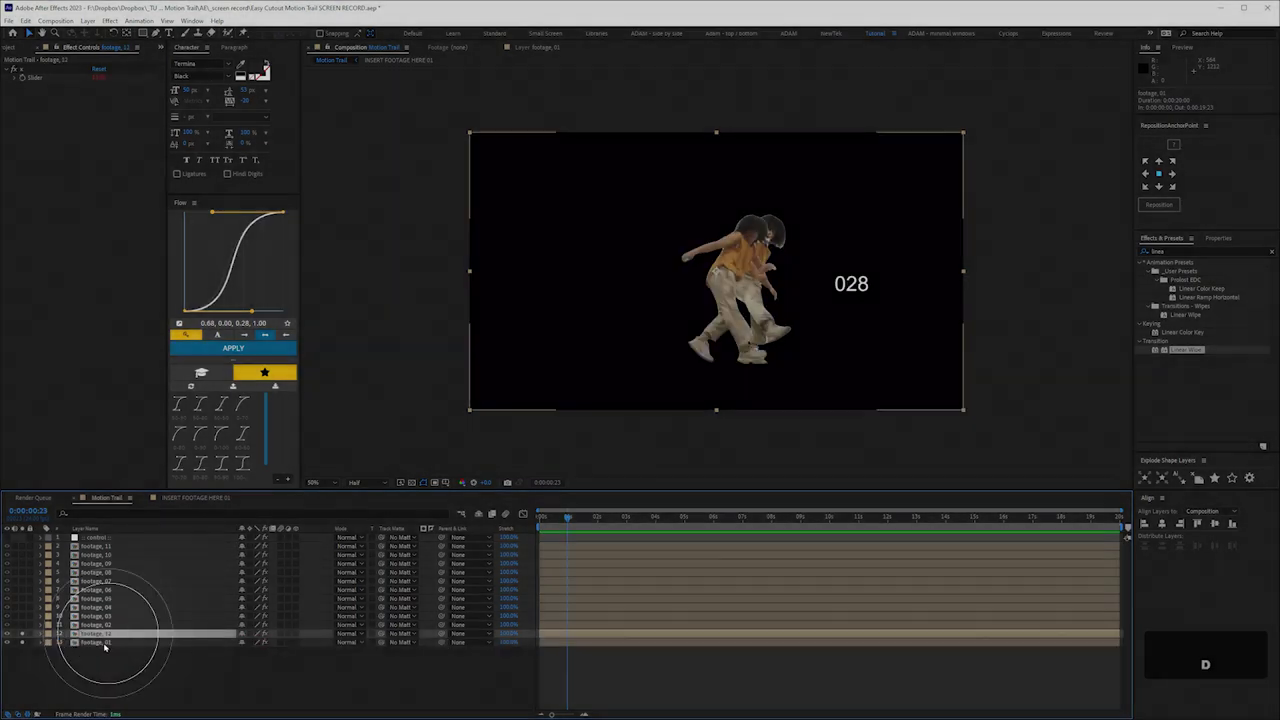
click(108, 641)
key(Return)
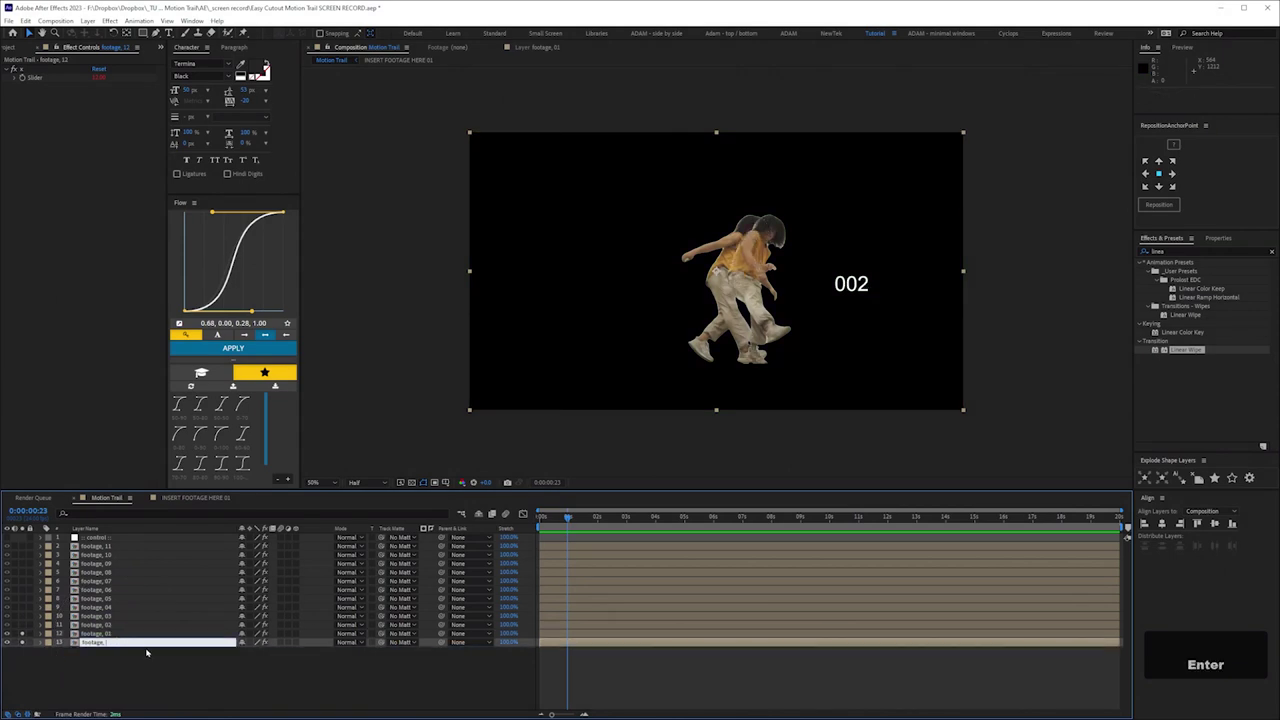
text(00)
click(133, 690)
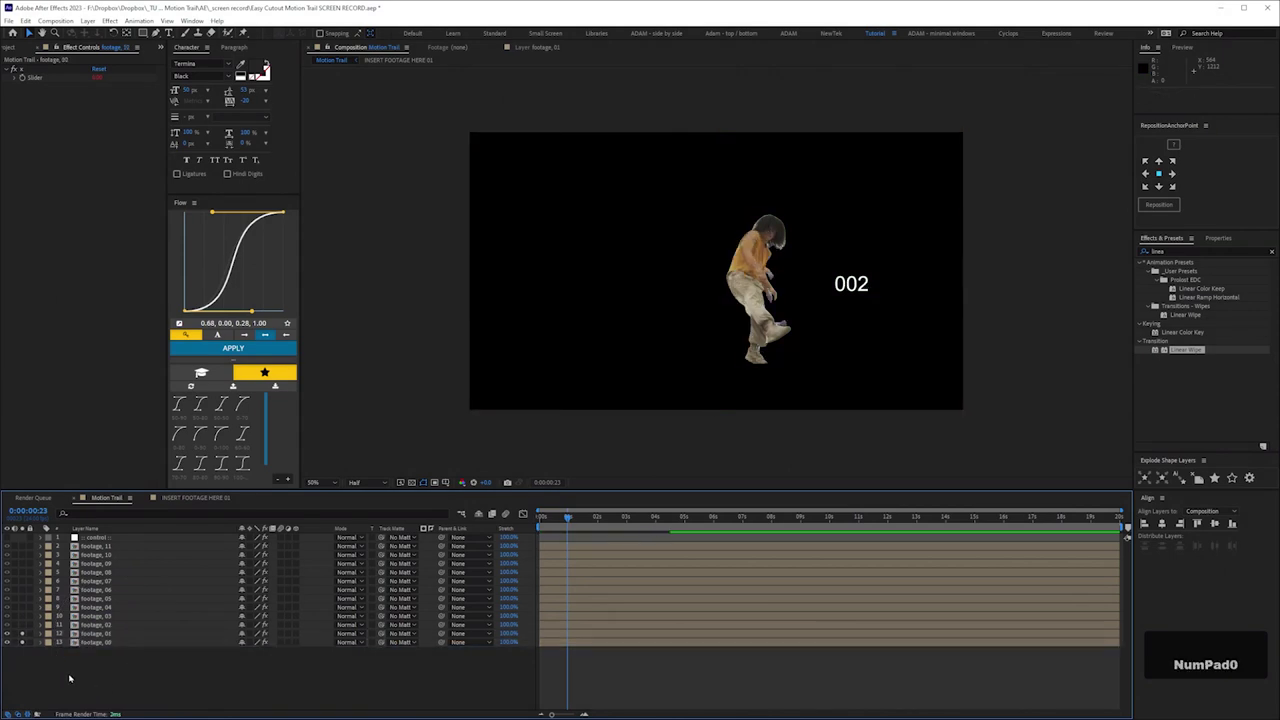
Step: Leave only footage, 00 soloed and set the control null's time - difference slider to 1/25
click(21, 641)
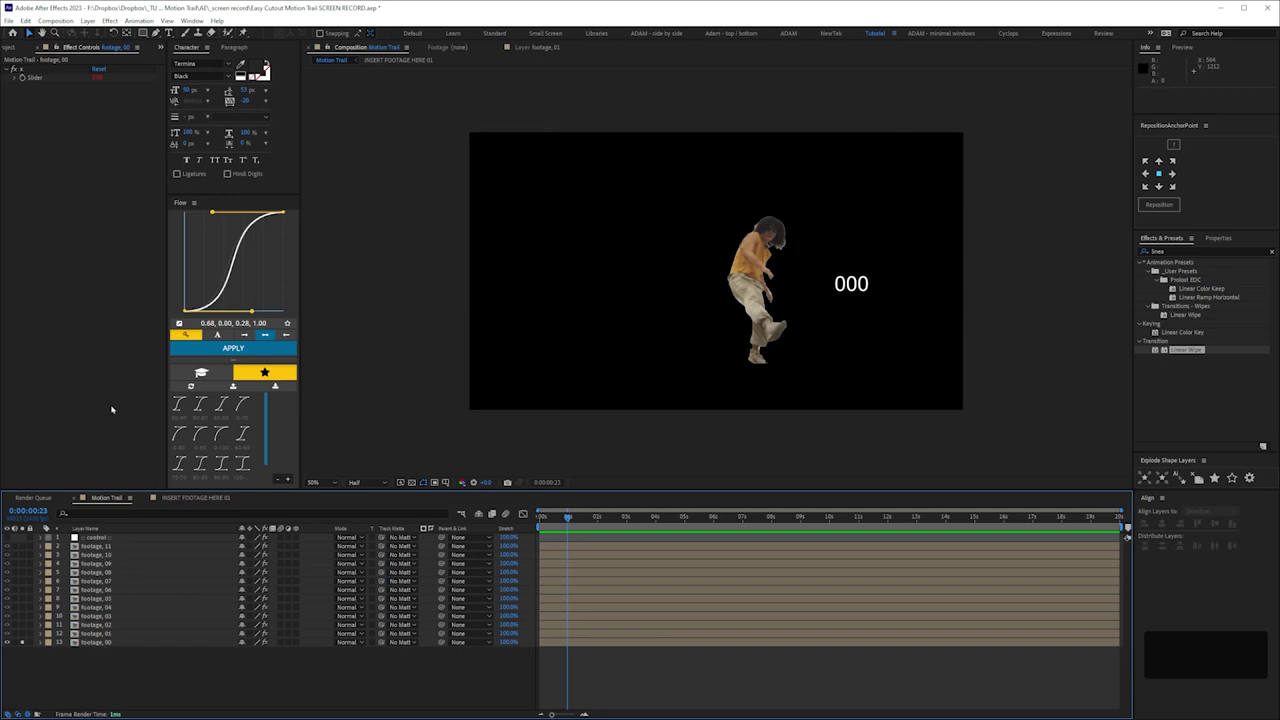
click(18, 50)
click(97, 48)
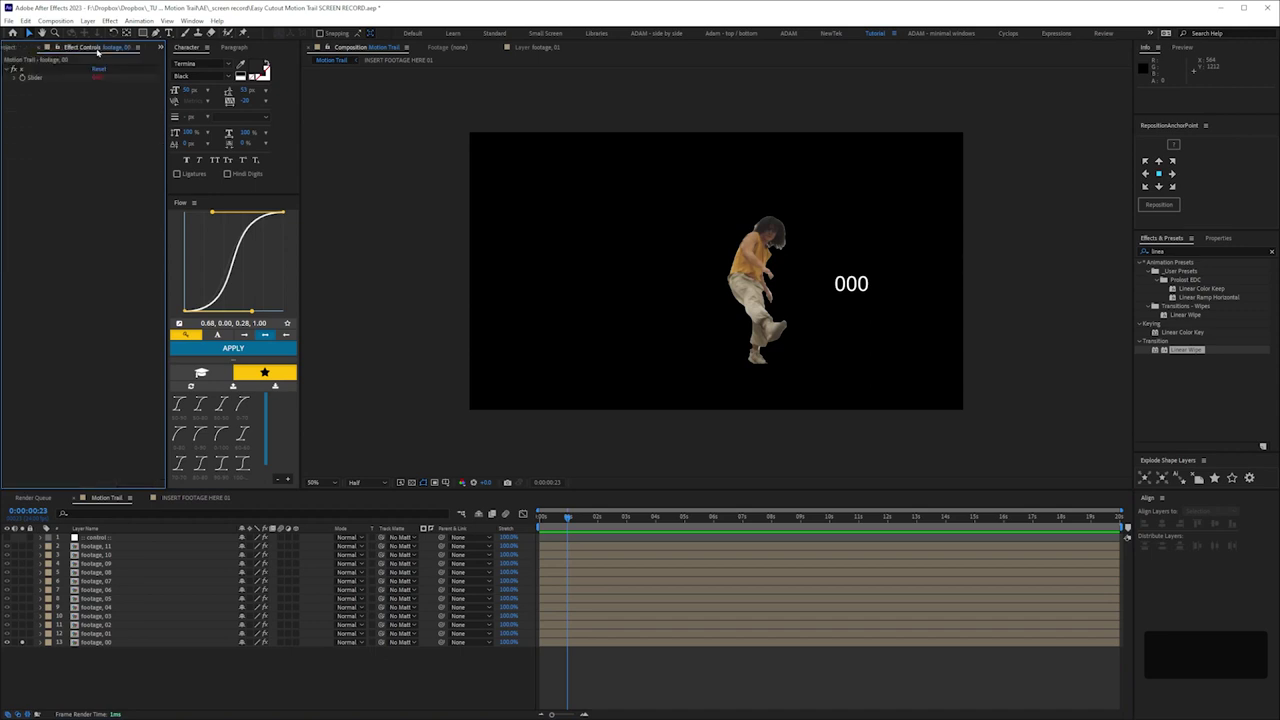
click(98, 538)
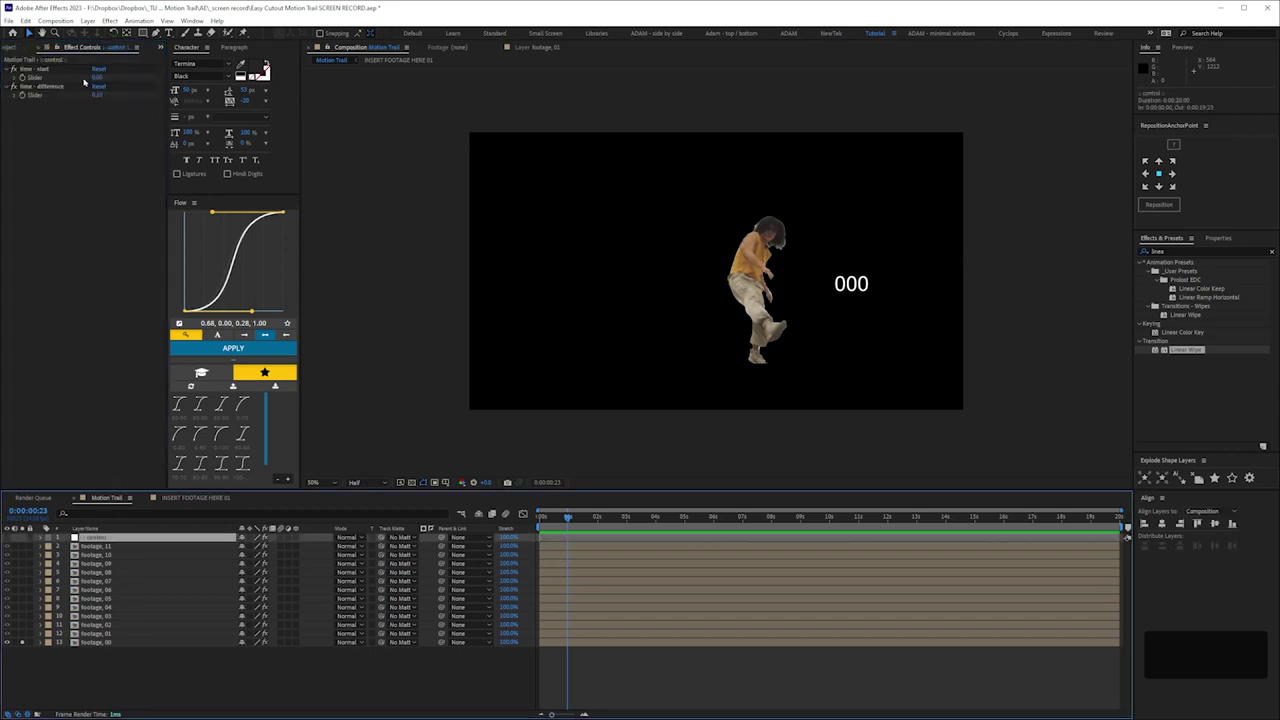
click(98, 95)
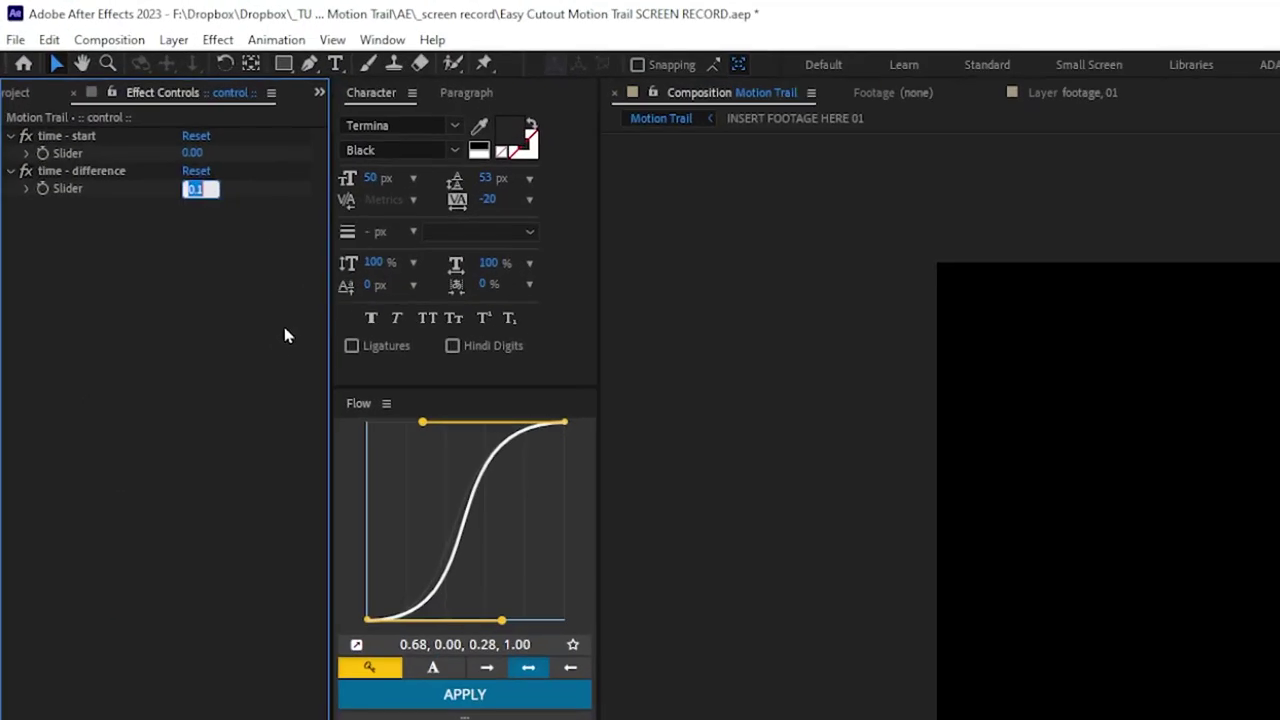
text(1/25)
key(Return)
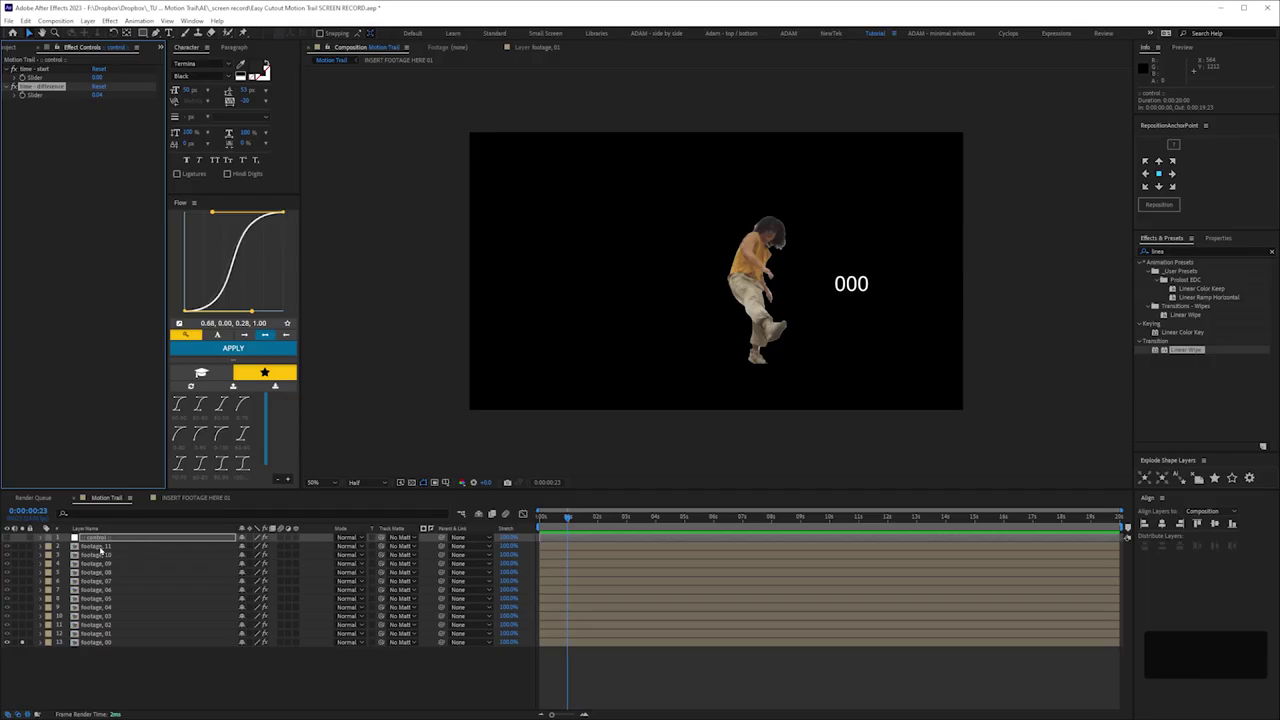
Step: Solo the footage, 11 layer instead of footage, 00 and check its frame offset at 0:00:01:09
click(98, 547)
click(22, 642)
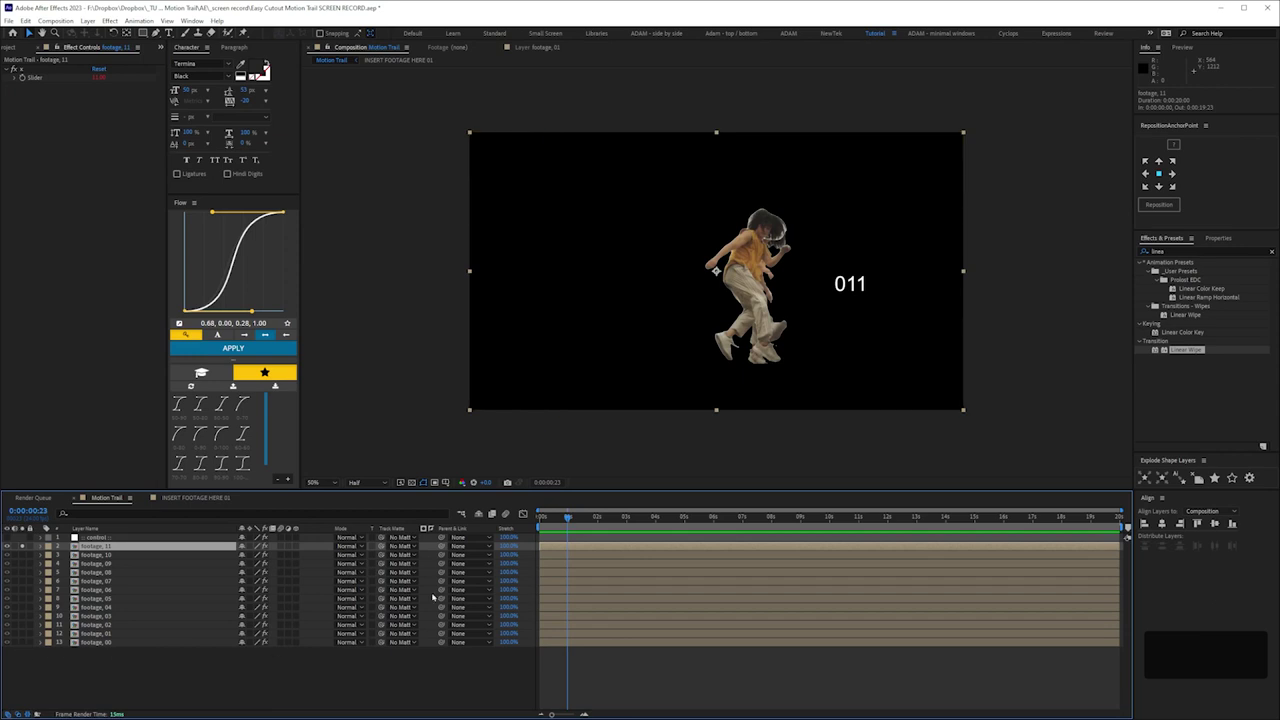
drag(589, 522, 580, 528)
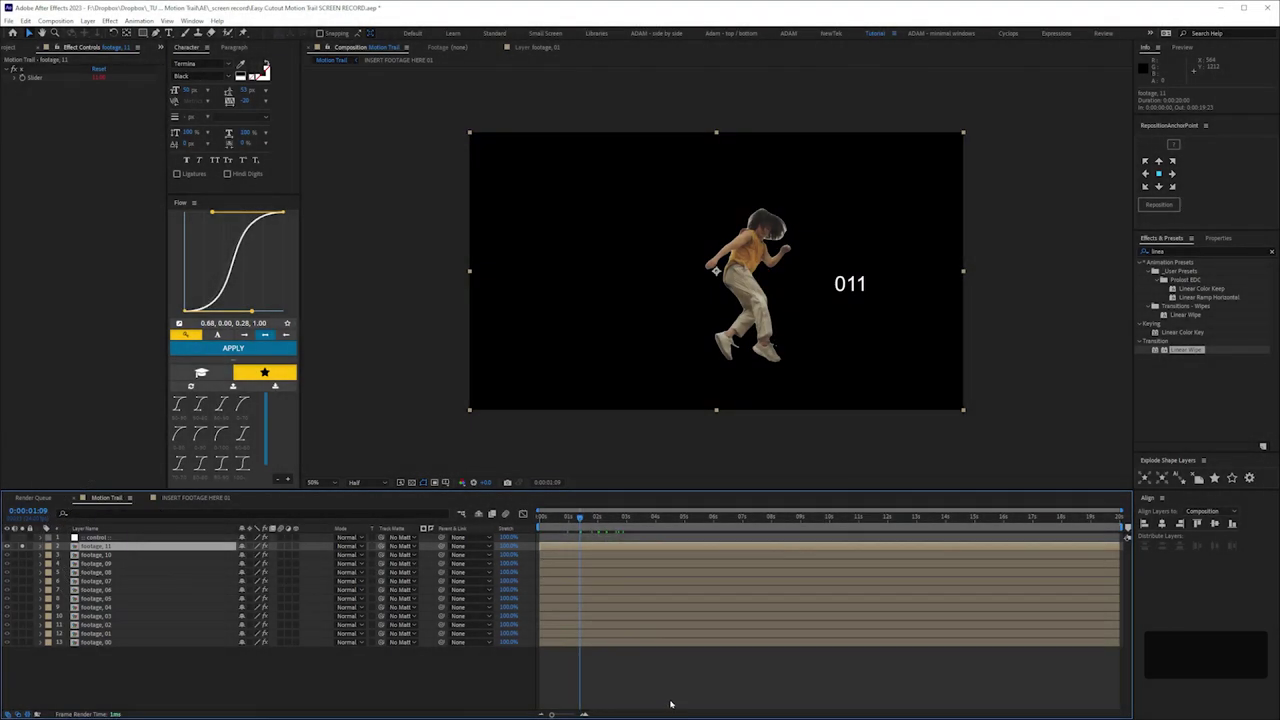
Step: Delete the layers footage, 01 through footage, 11, keeping footage, 00
shift+click(124, 641)
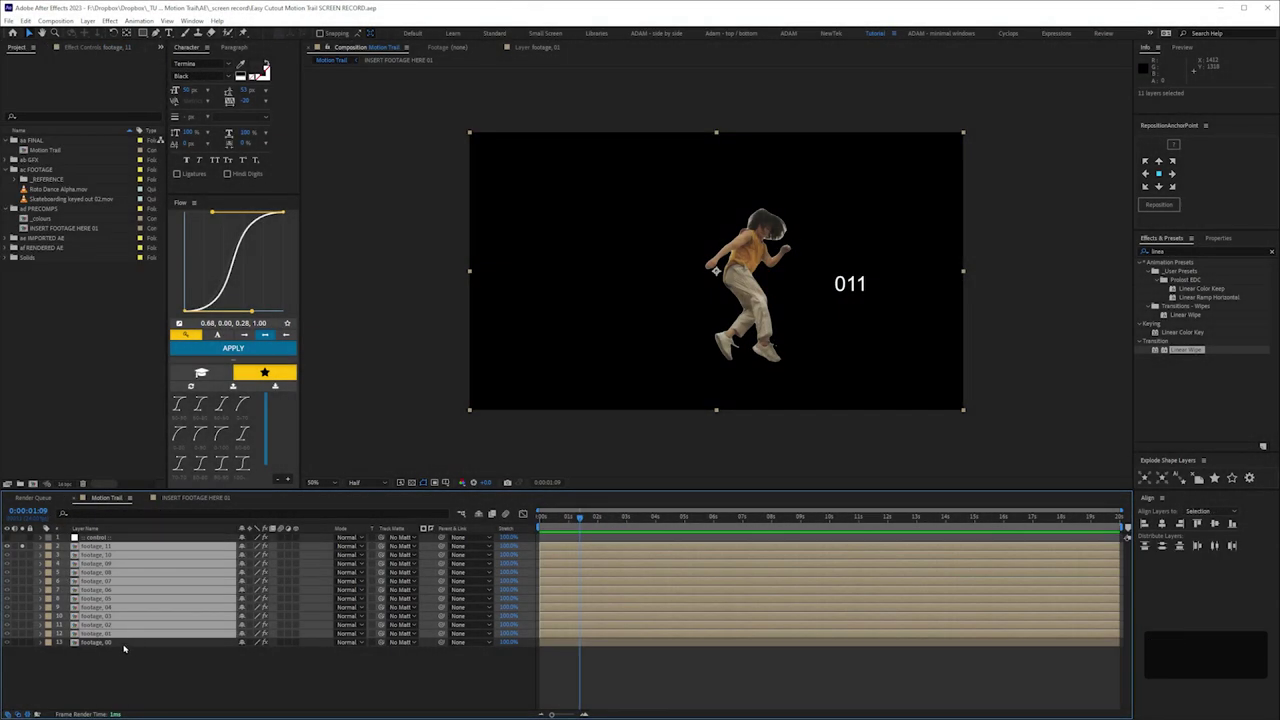
key(Delete)
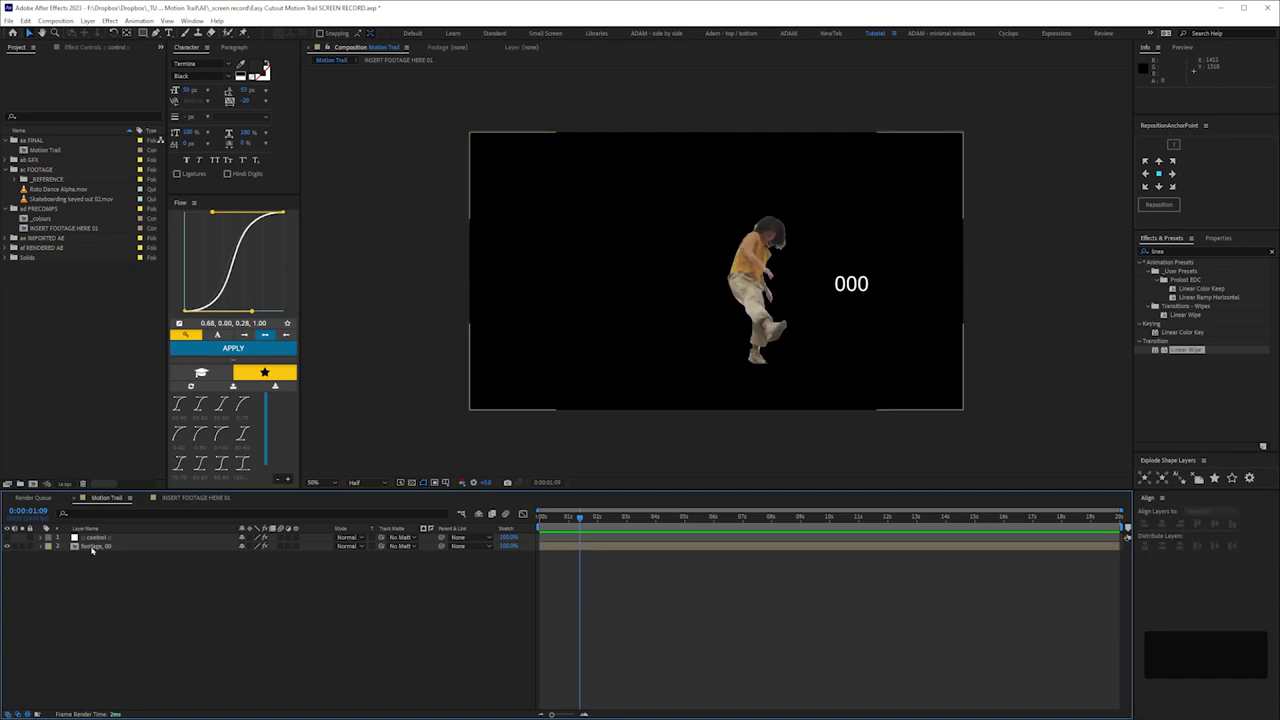
Step: Make the footage, 00 layer 3D and separate its Position property into X, Y and Z dimensions
click(96, 548)
key(p)
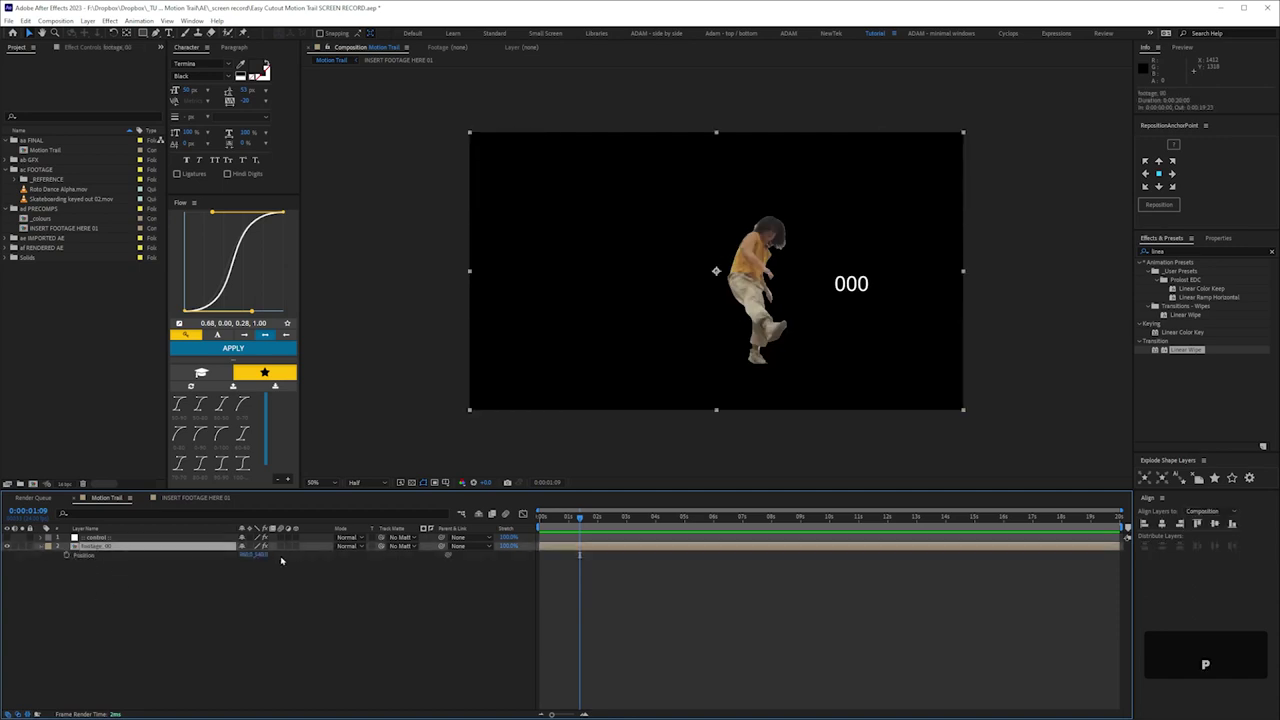
click(295, 546)
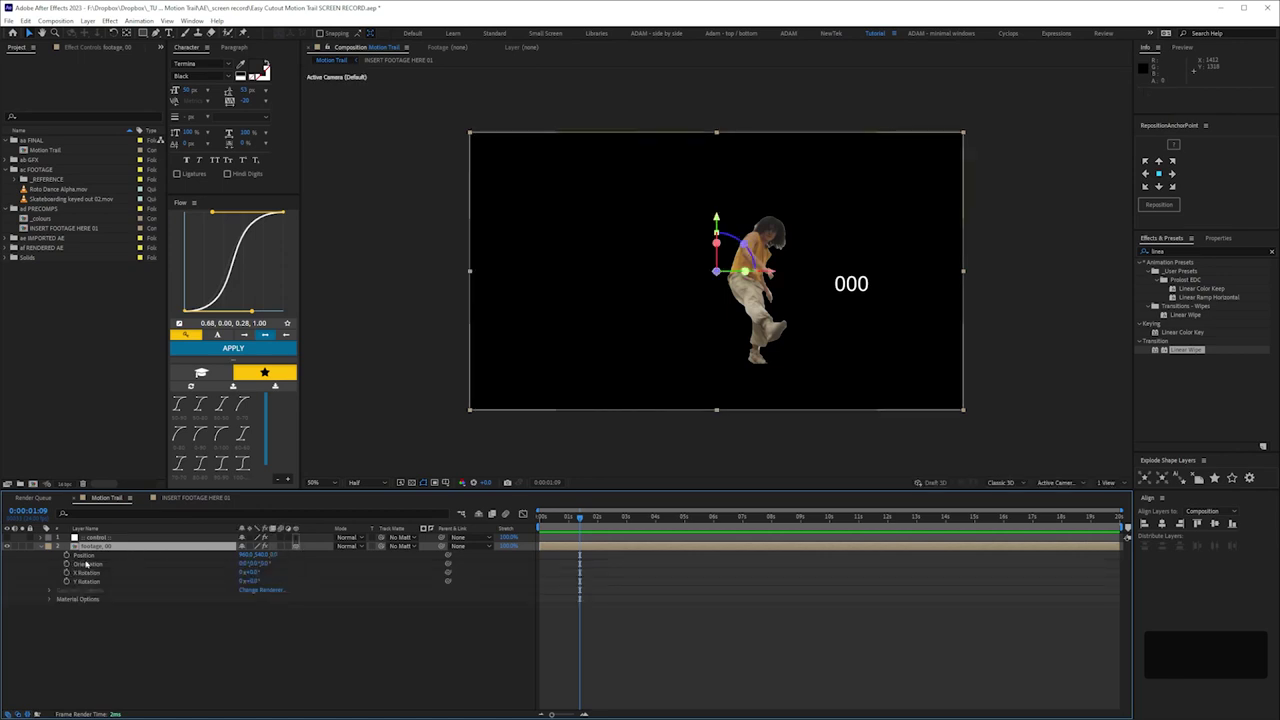
right_click(86, 556)
click(106, 589)
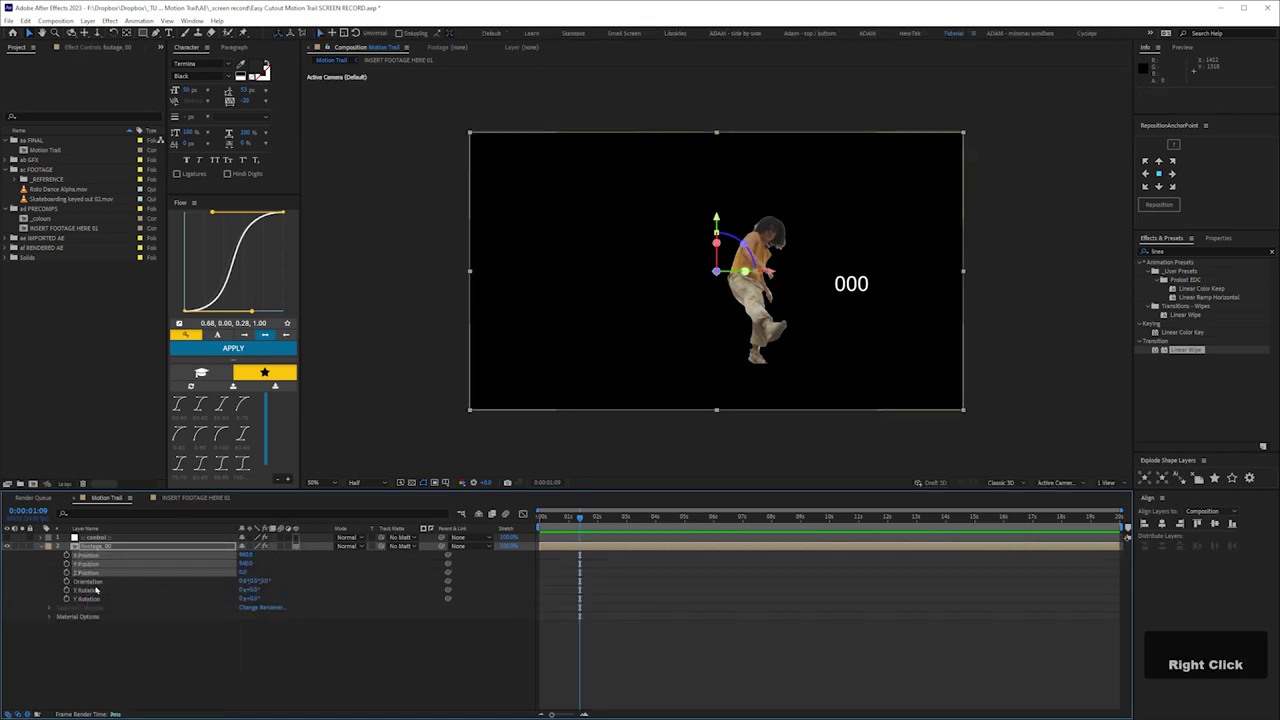
click(36, 580)
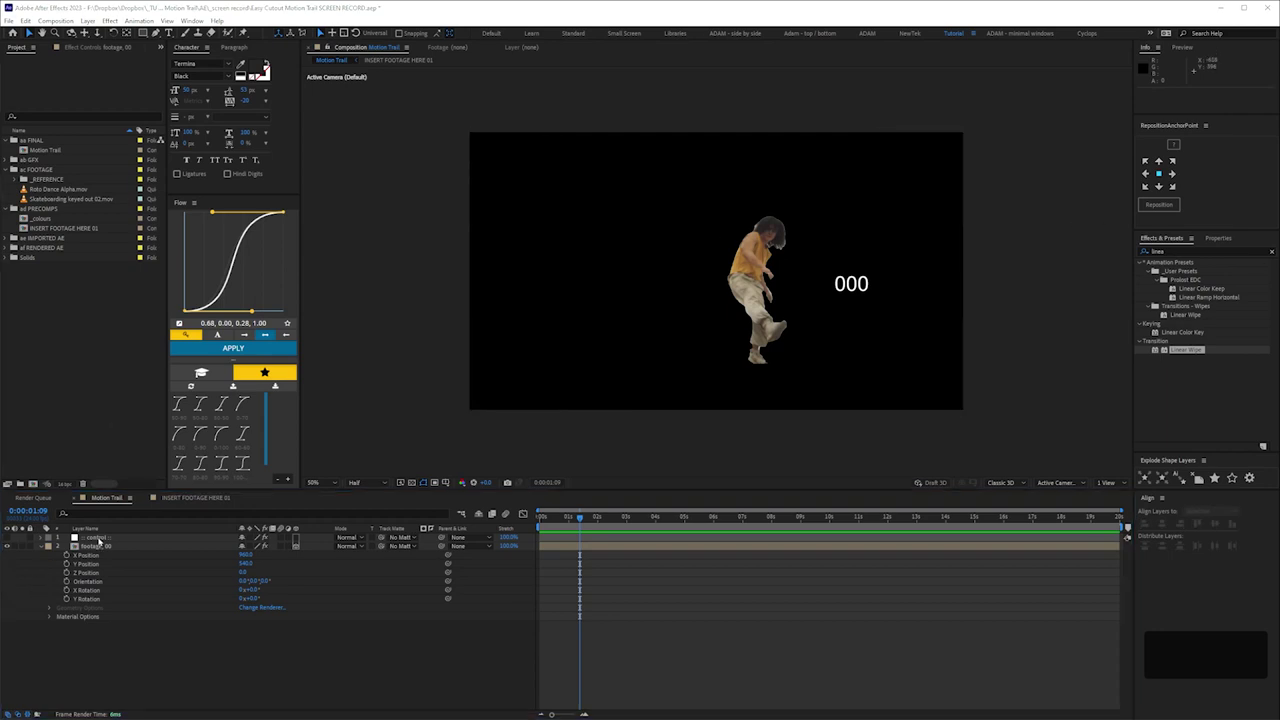
Step: Duplicate the control null's time - difference slider, rename the copy "x spread", and set its value to 10
click(97, 539)
click(90, 48)
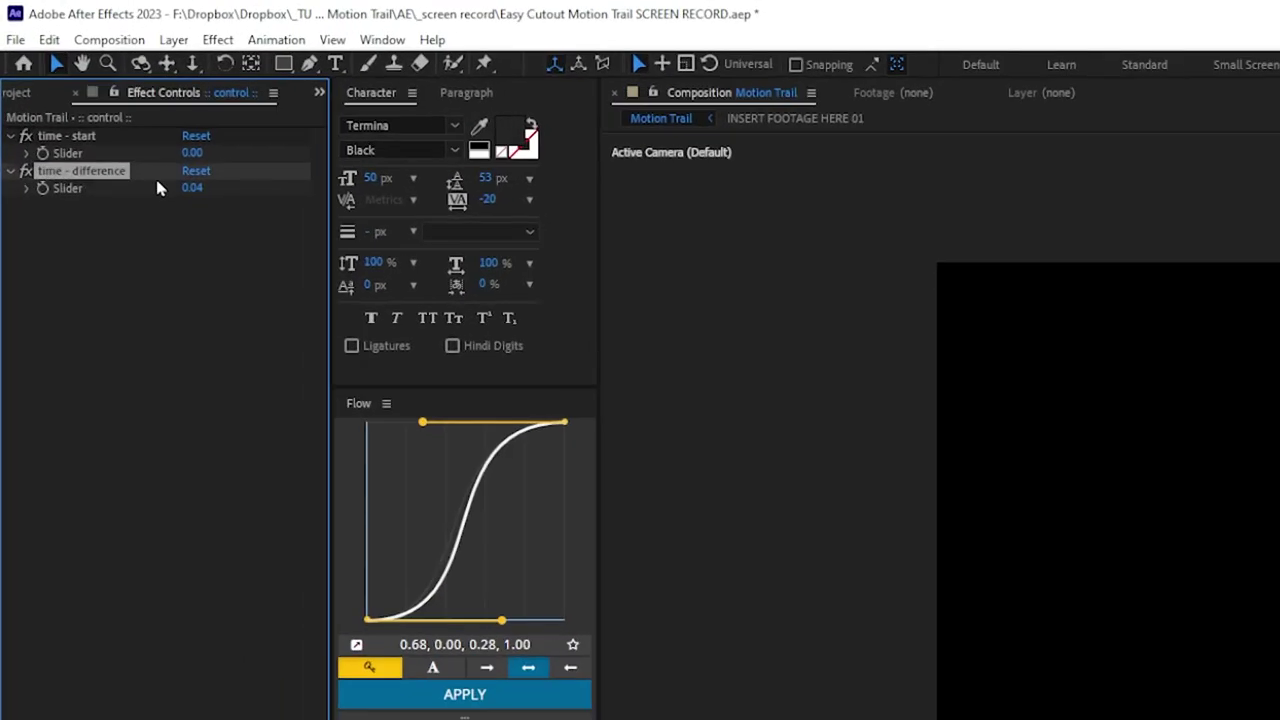
key(ctrl+d)
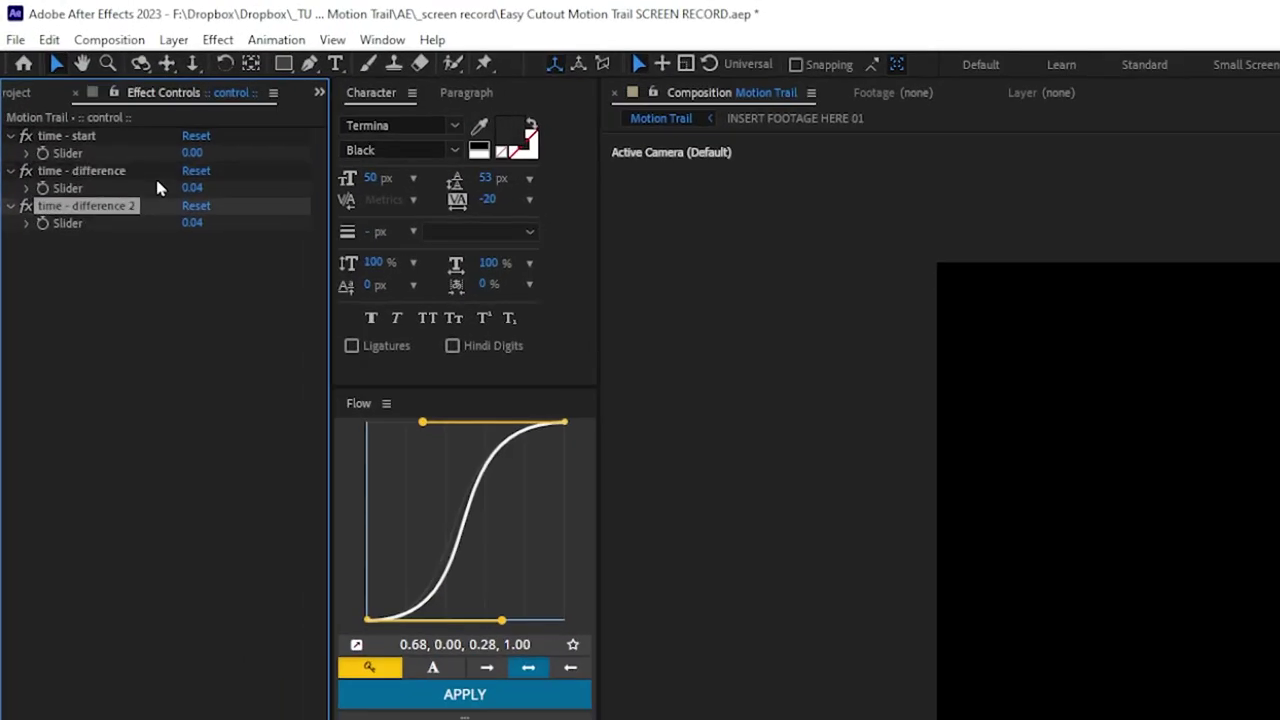
key(Return)
text(x sprea)
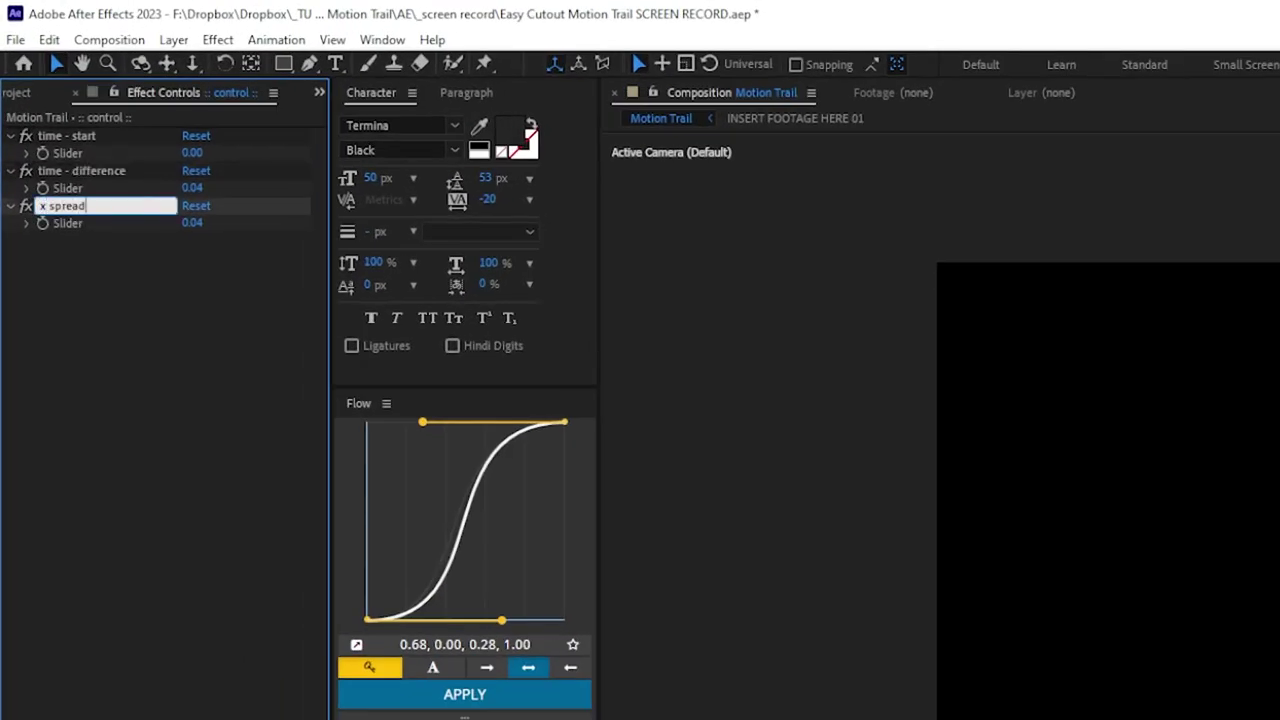
text(d)
key(Return)
click(192, 223)
text(10)
key(Return)
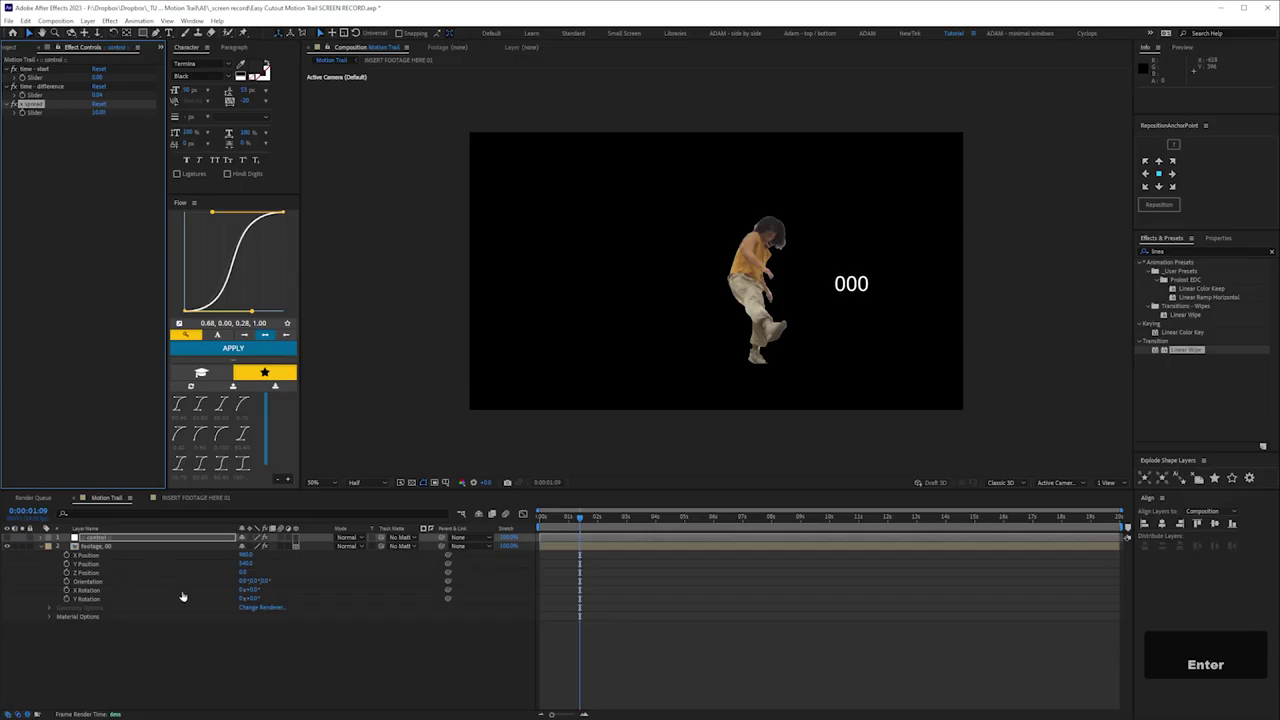
Step: Add an X Position expression to footage, 00 defining spread from the control's x spread slider, x from the layer's x slider, and value+[spread*x]
alt+click(66, 555)
text(value-(spread*x))
drag(621, 578, 617, 614)
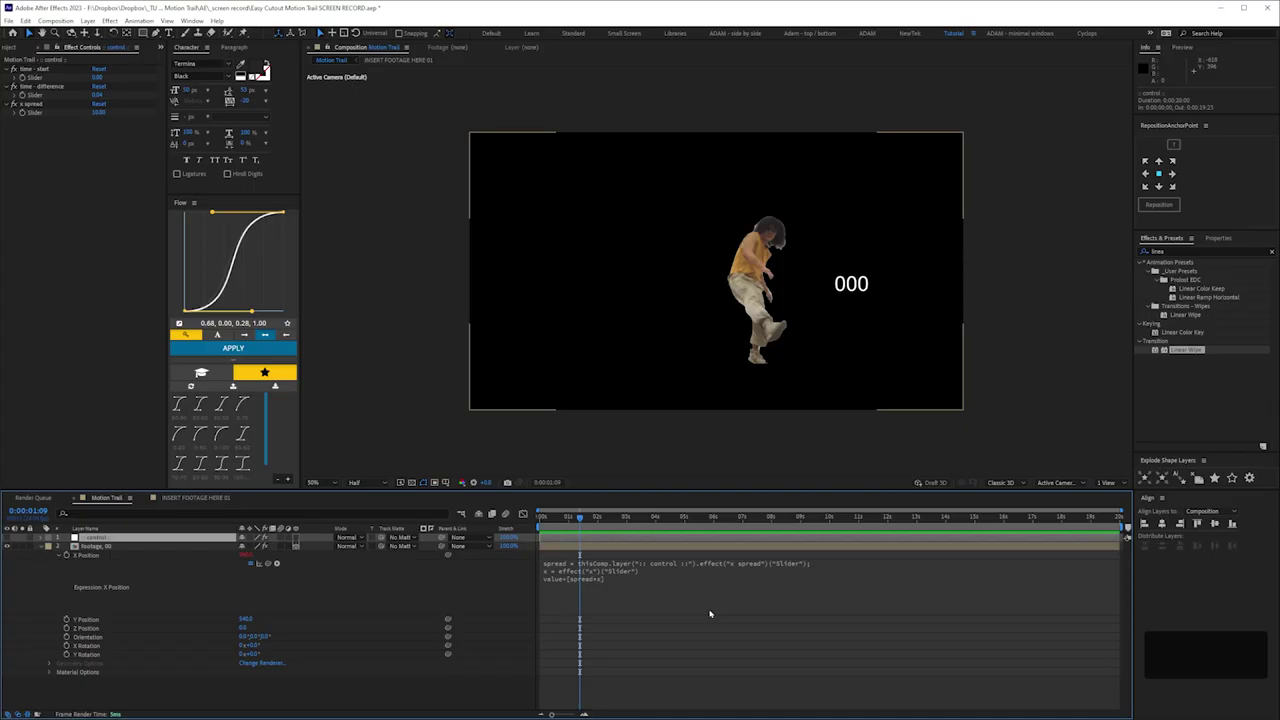
Step: Duplicate footage, 00 twice and rename the copy directly above it as footage, 01
click(97, 547)
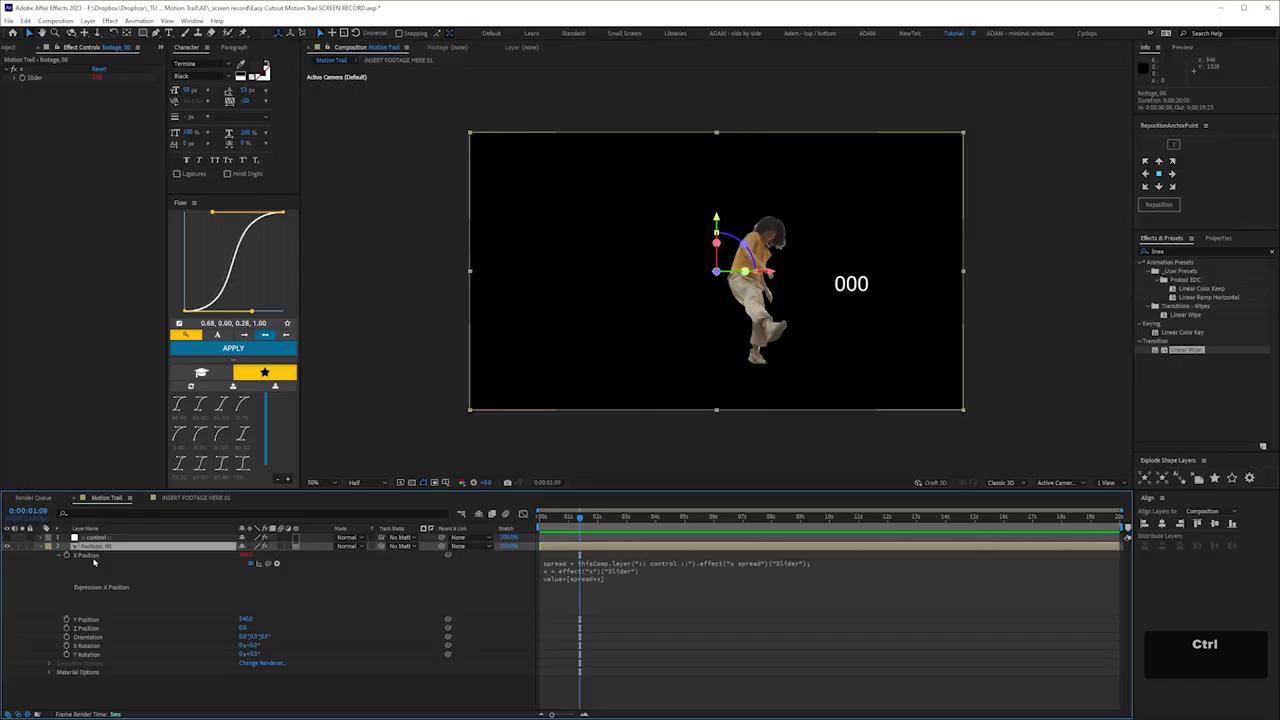
key(ctrl+d)
key(ctrl+d)
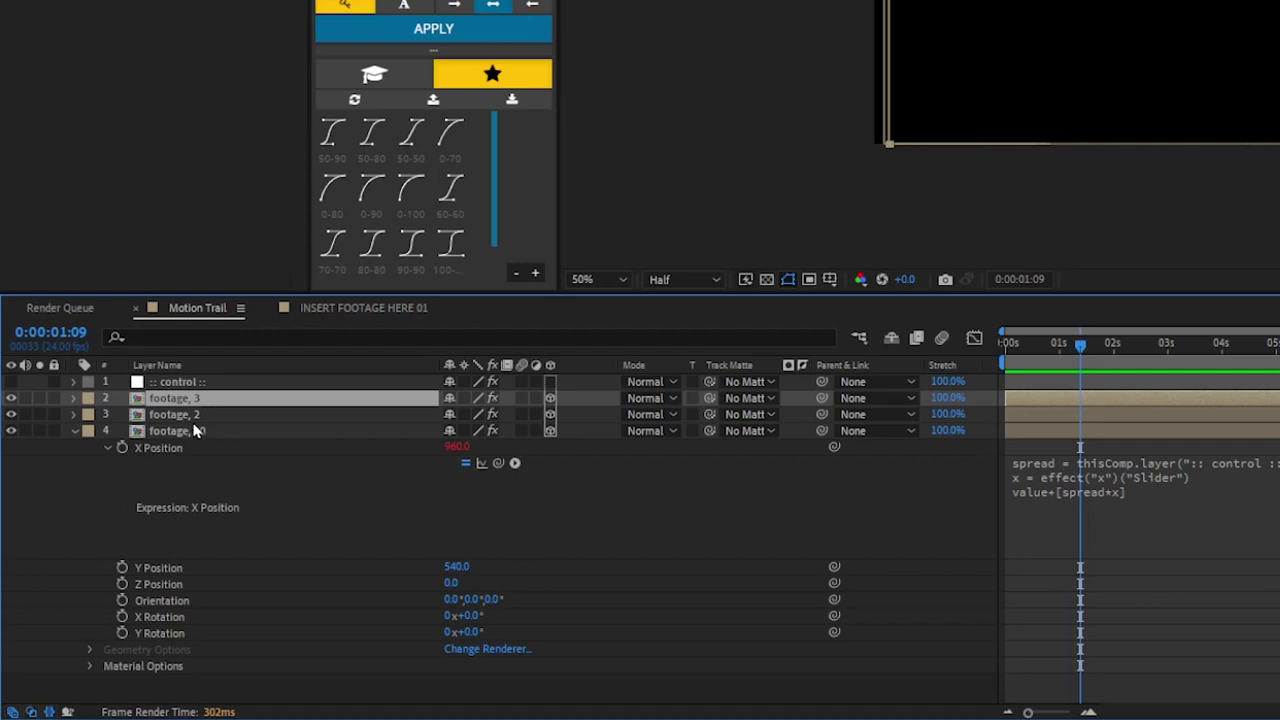
click(190, 414)
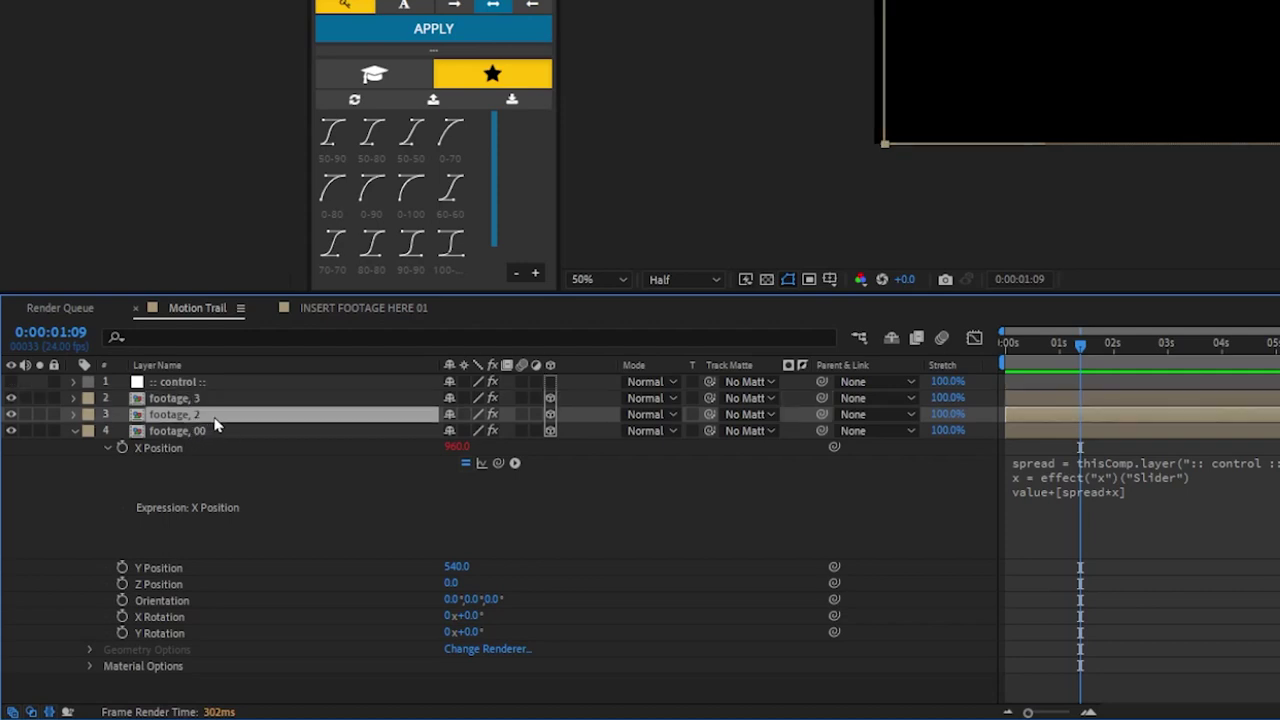
key(Return)
click(217, 416)
key(BackSpace)
text(01)
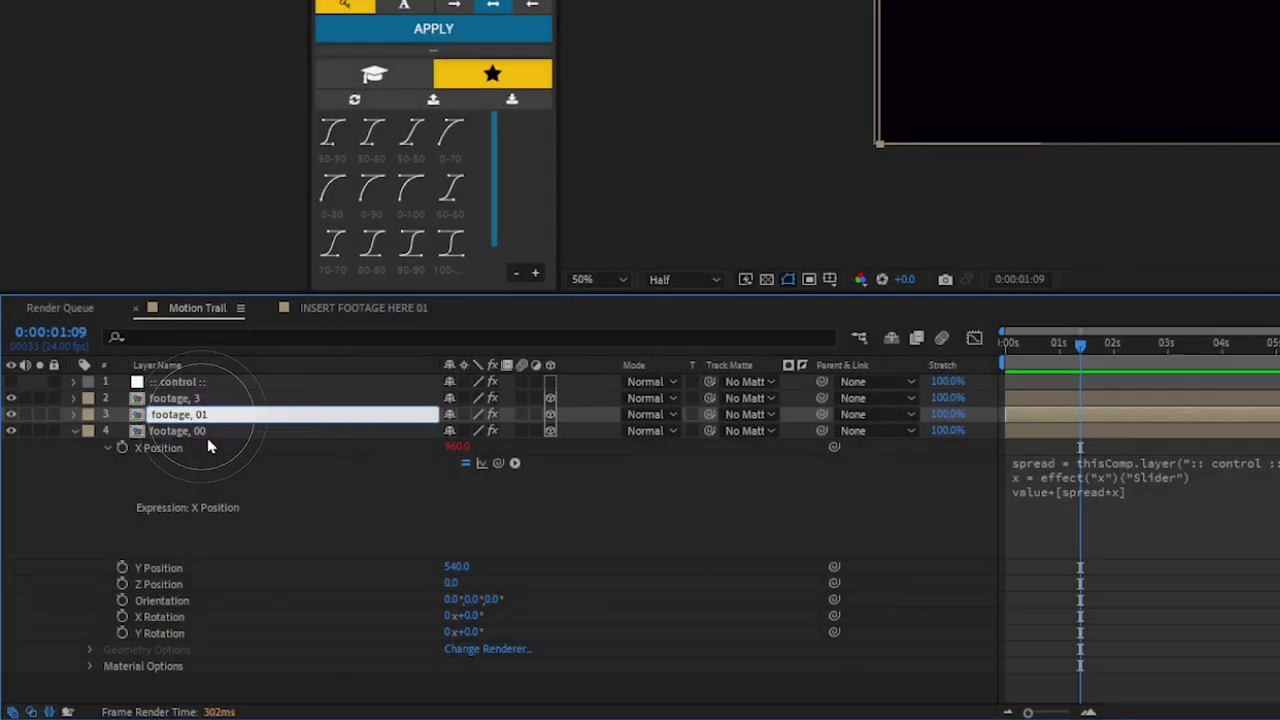
key(Return)
Step: Delete the footage, 00 and footage, 3 layers, and reveal the position properties of footage, 01
click(205, 431)
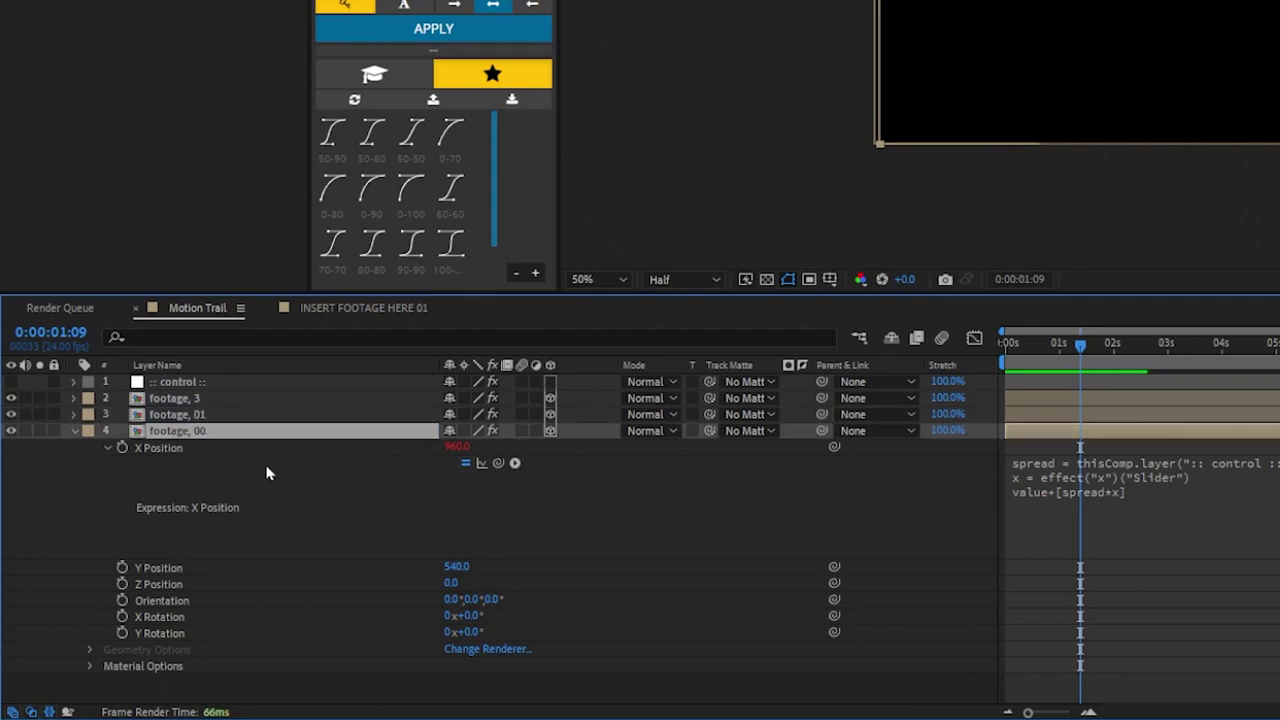
key(Delete)
click(205, 401)
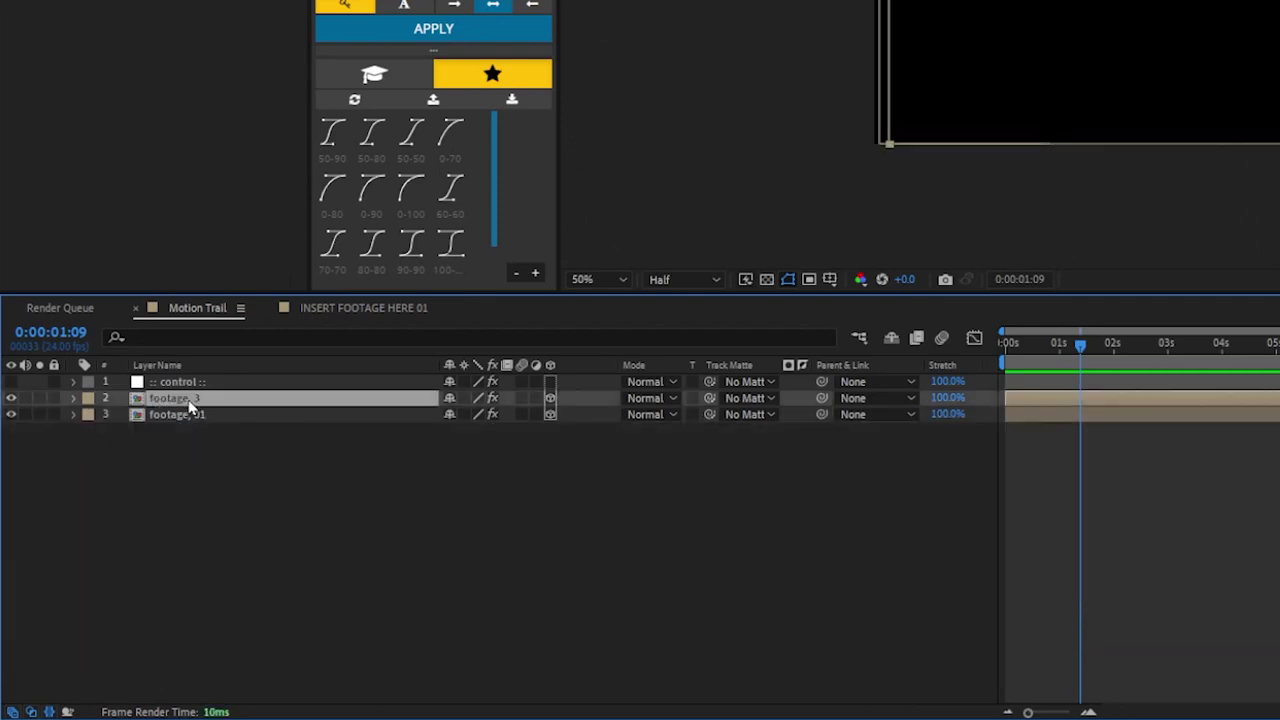
key(Delete)
key(ctrl+Down)
key(p)
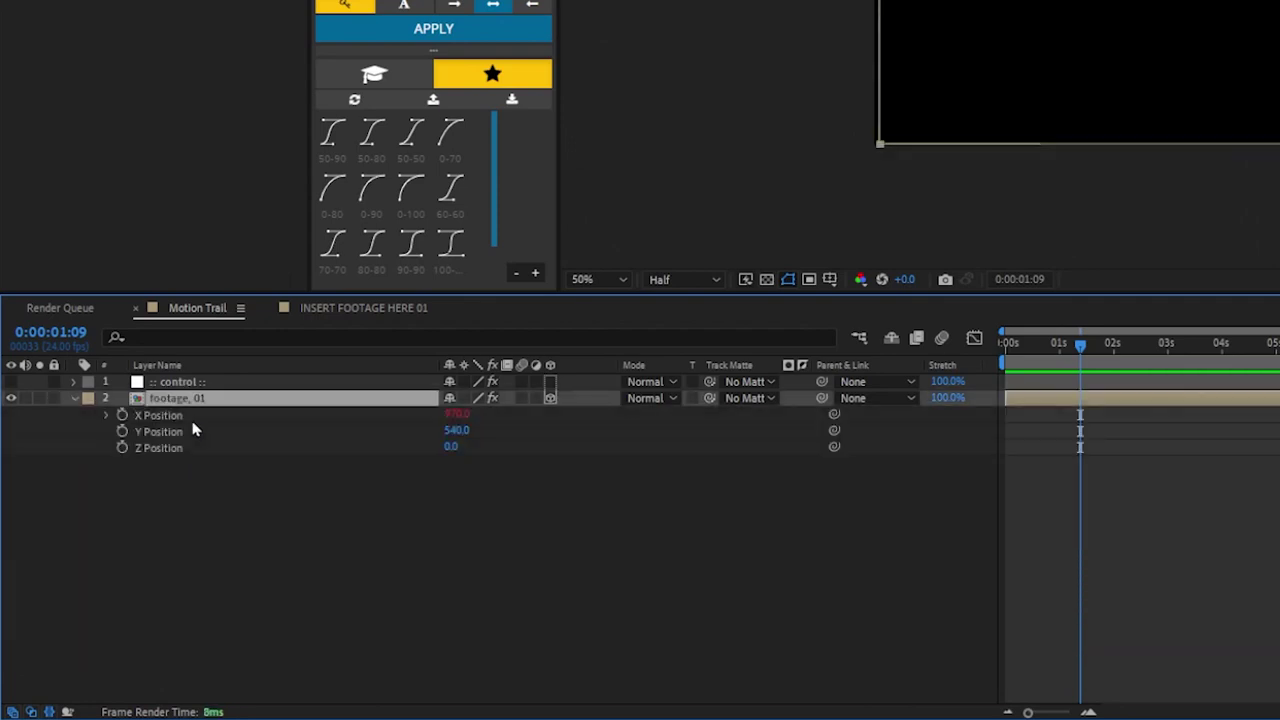
Step: Duplicate footage, 01 three times up to footage, 04 and reveal the position properties of all four layers
key(ctrl+d)
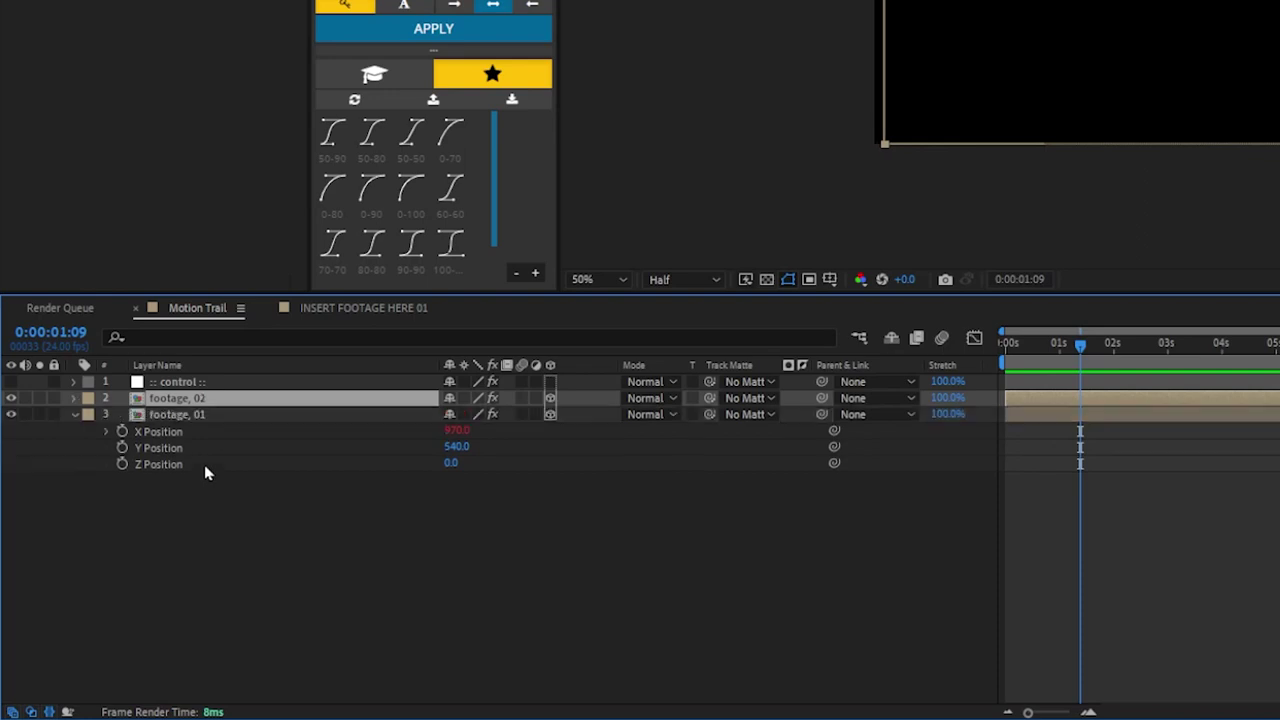
key(ctrl+d)
key(ctrl+d)
shift+click(193, 451)
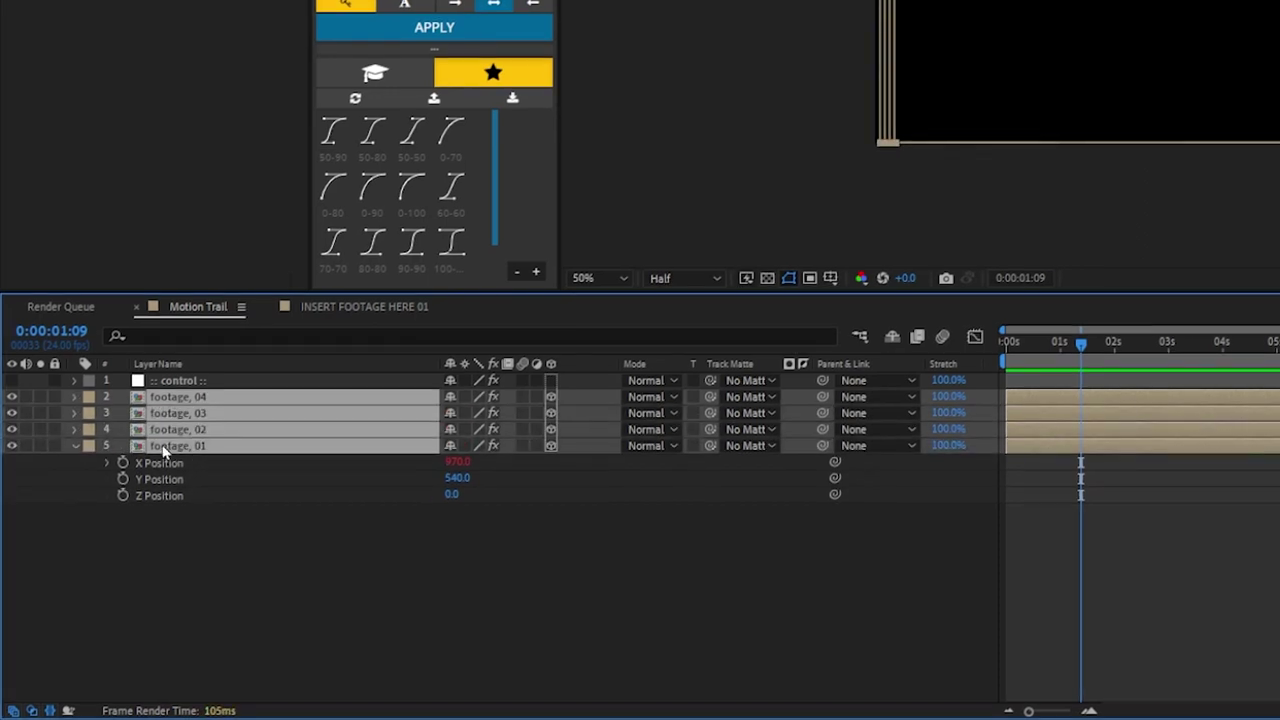
key(p)
key(F2)
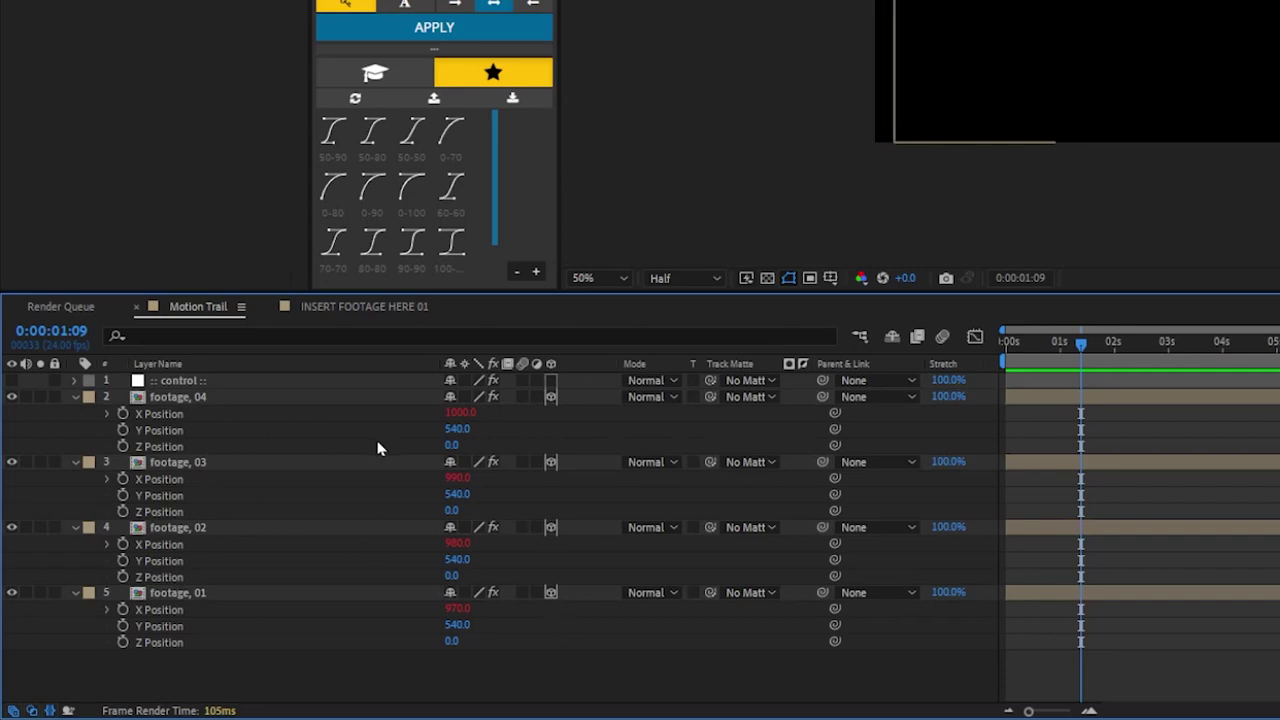
Step: Set the control null's x spread slider to 100
click(172, 381)
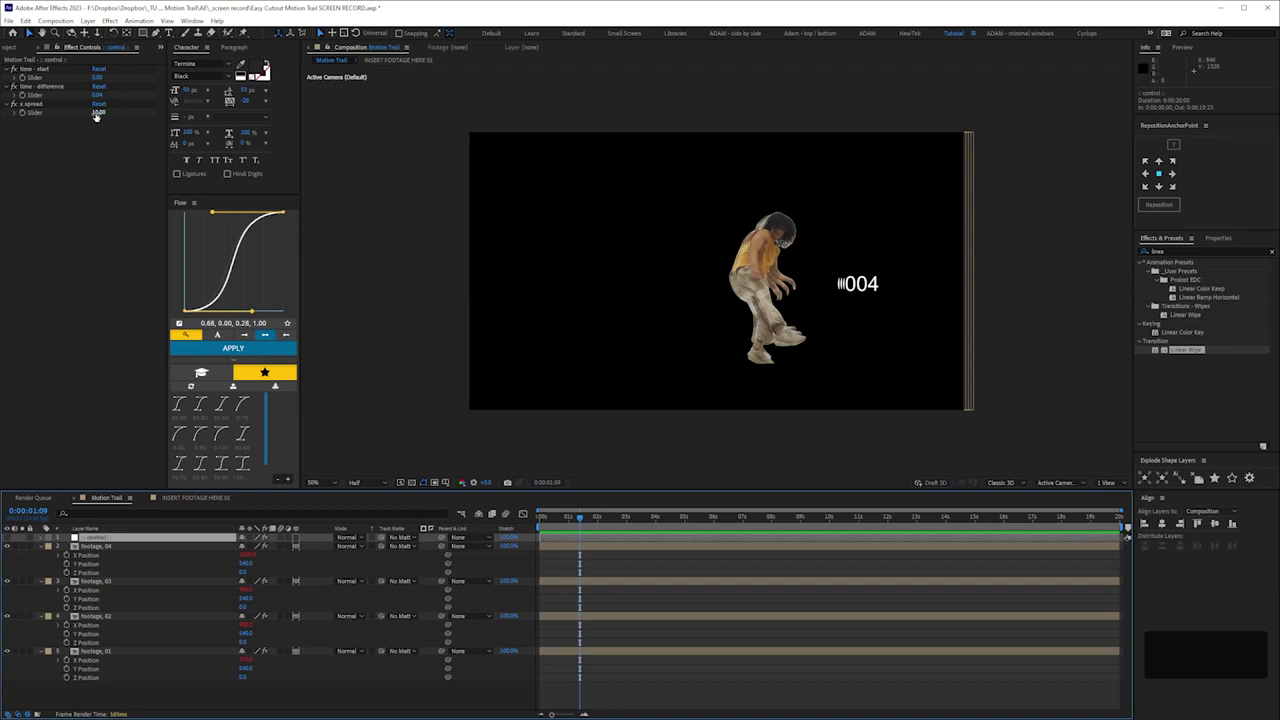
click(98, 113)
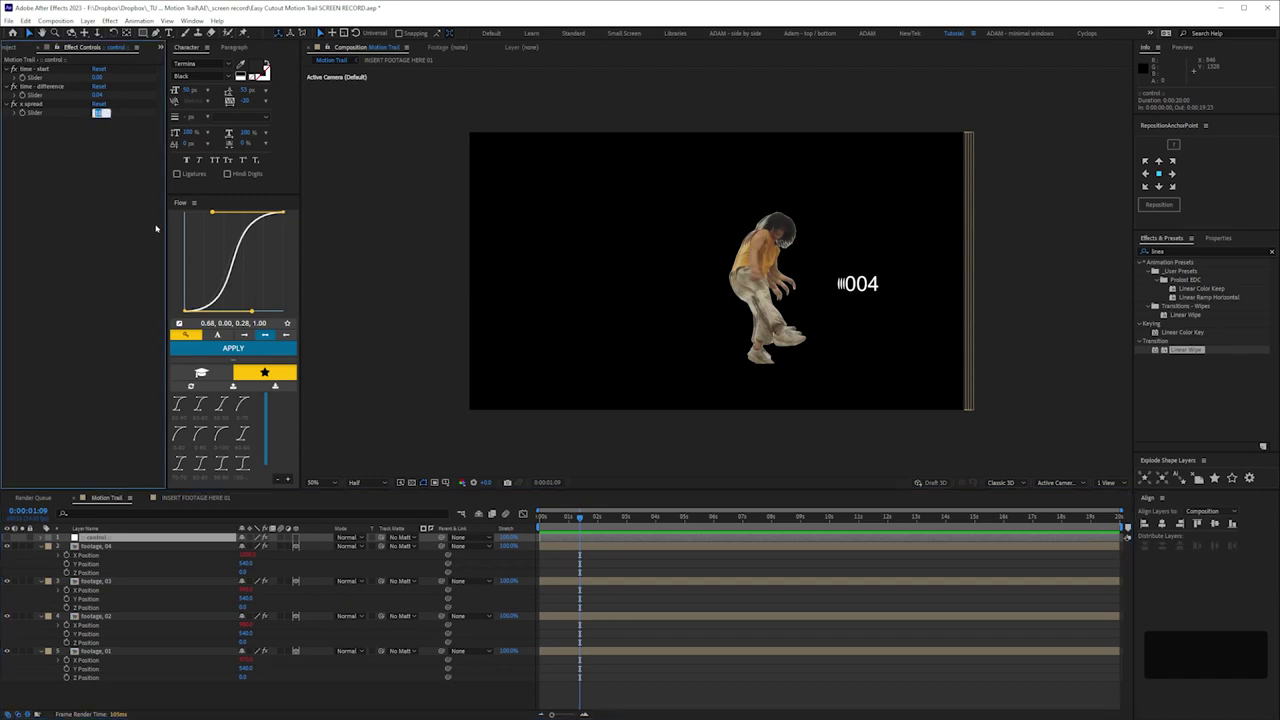
text(100)
key(Return)
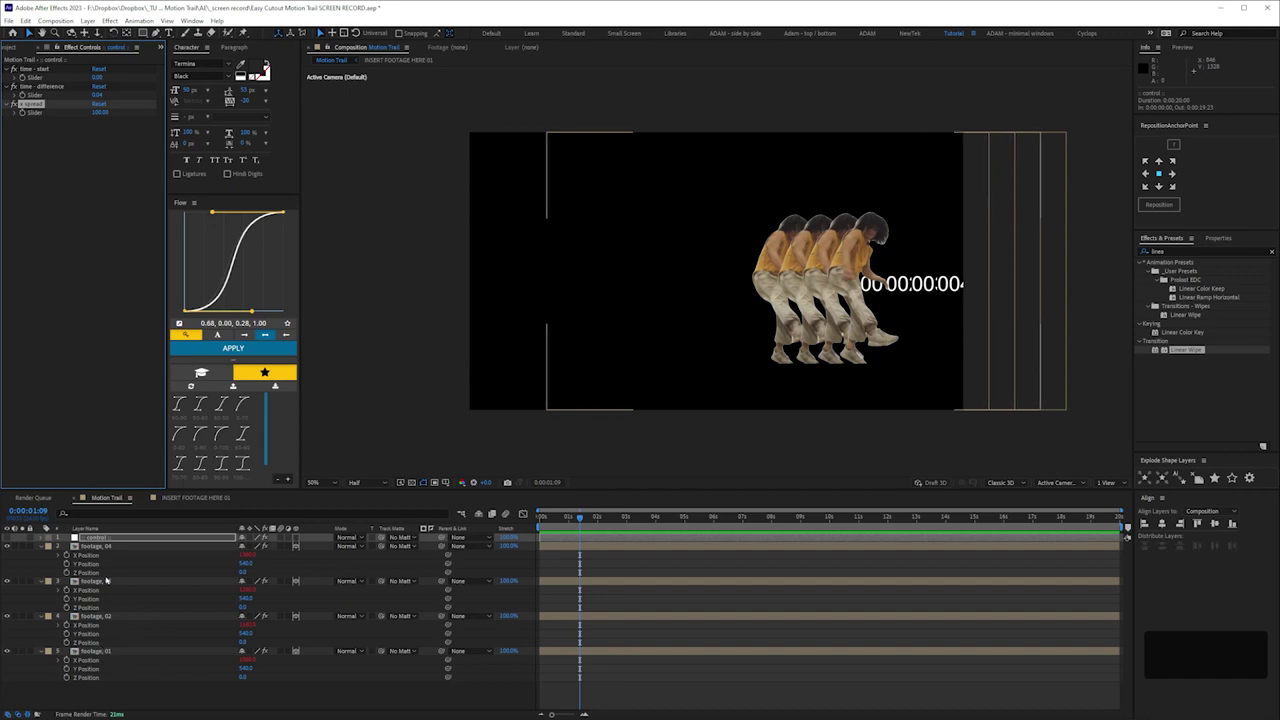
Step: Move the footage, 01 through footage, 04 layers together about 478 px to the left in the composition
click(96, 546)
shift+click(96, 651)
key(v)
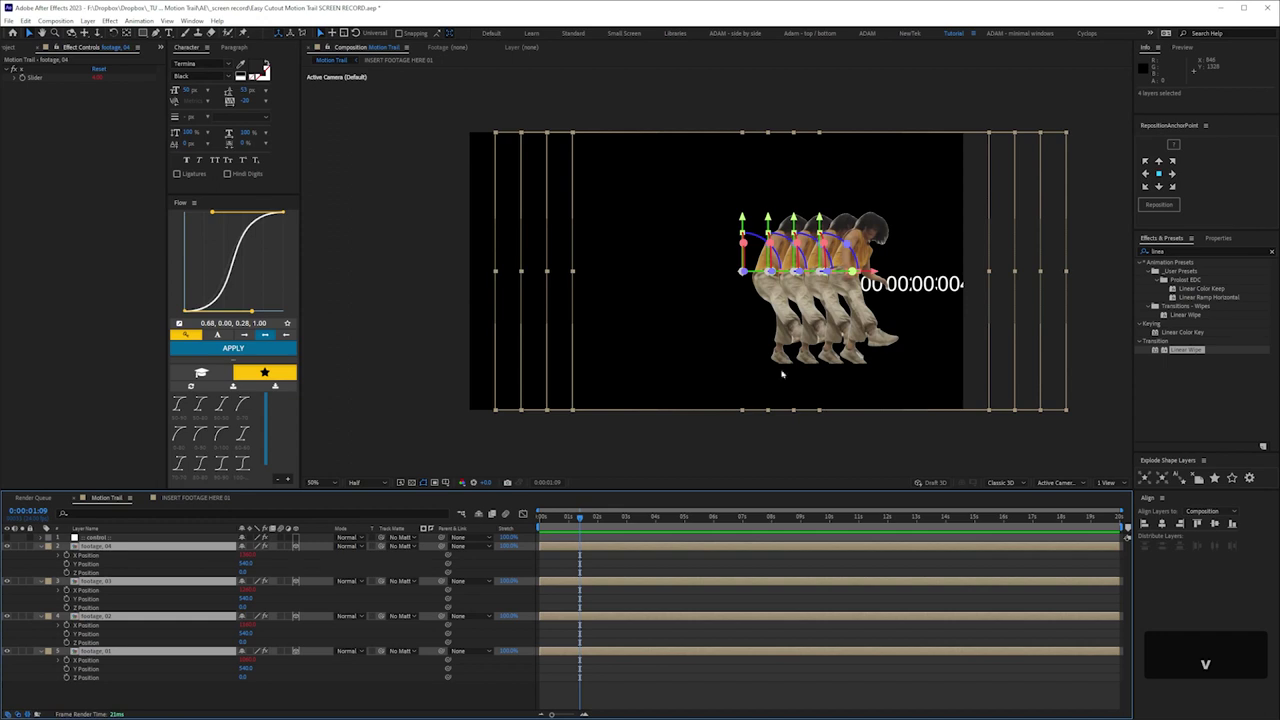
drag(810, 331, 678, 333)
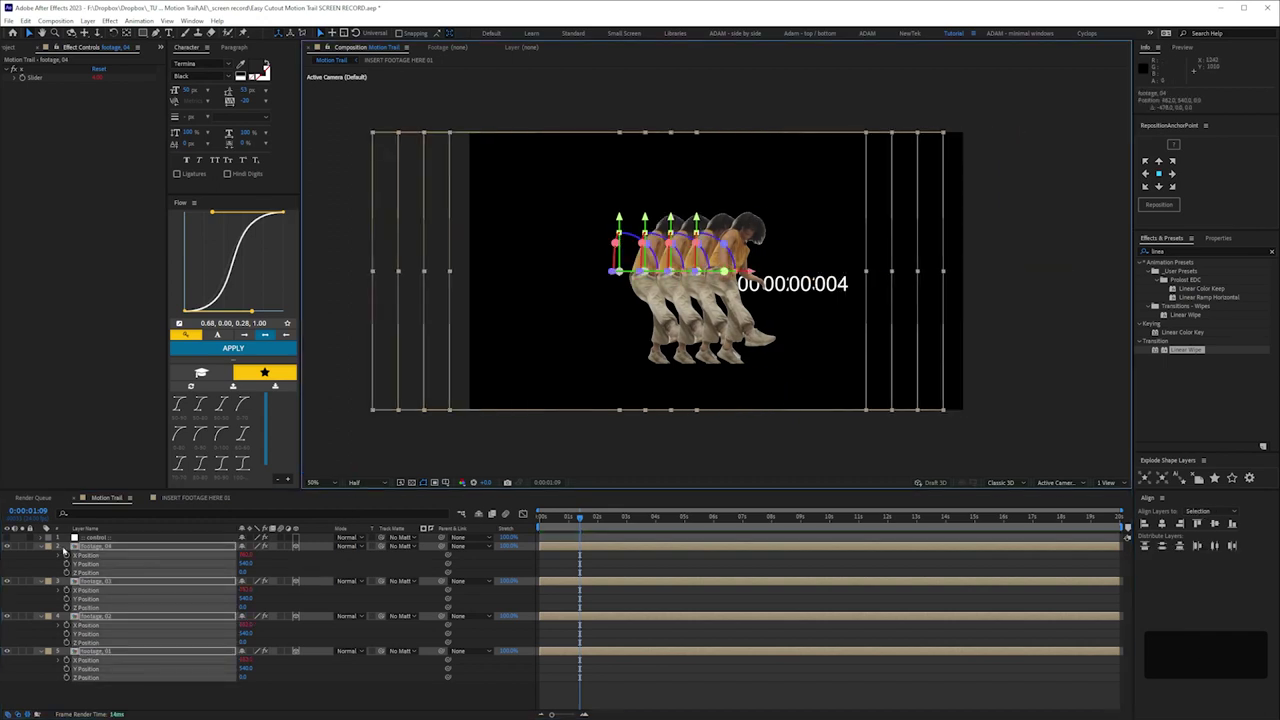
Step: Delete the footage, 02, footage, 03 and footage, 04 layers, keeping footage, 01
click(63, 551)
click(97, 548)
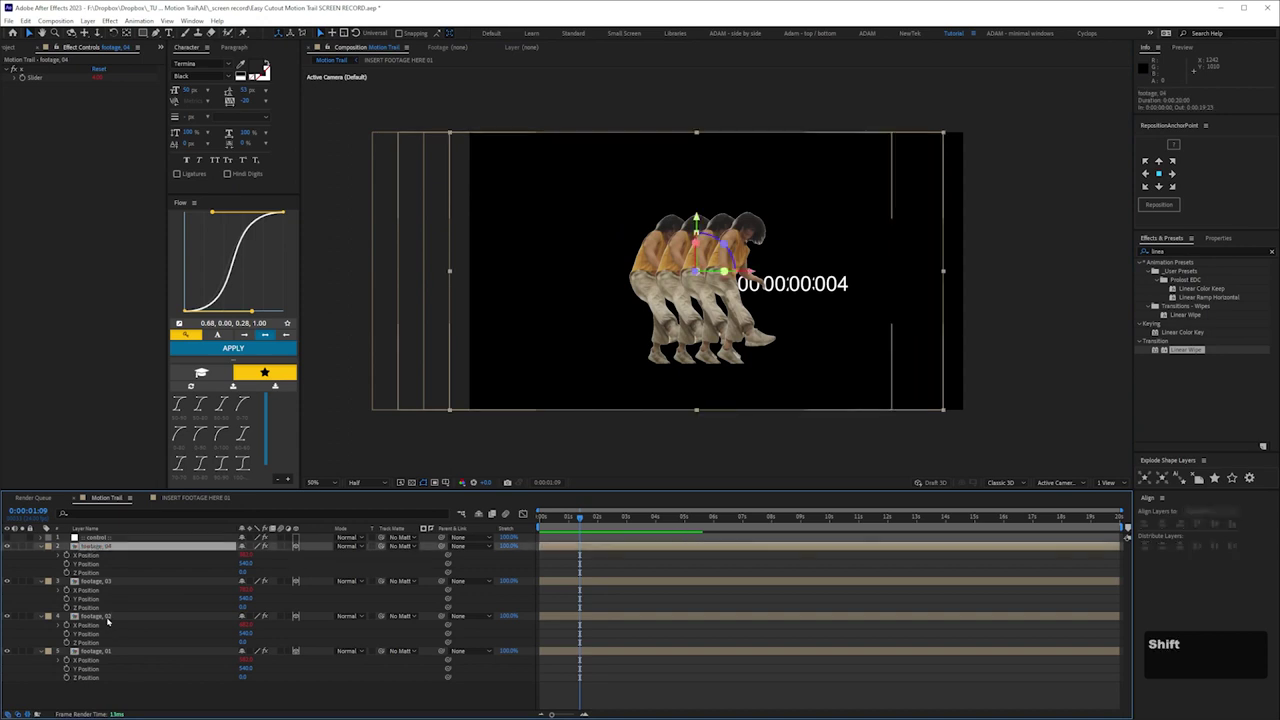
shift+click(106, 617)
key(Delete)
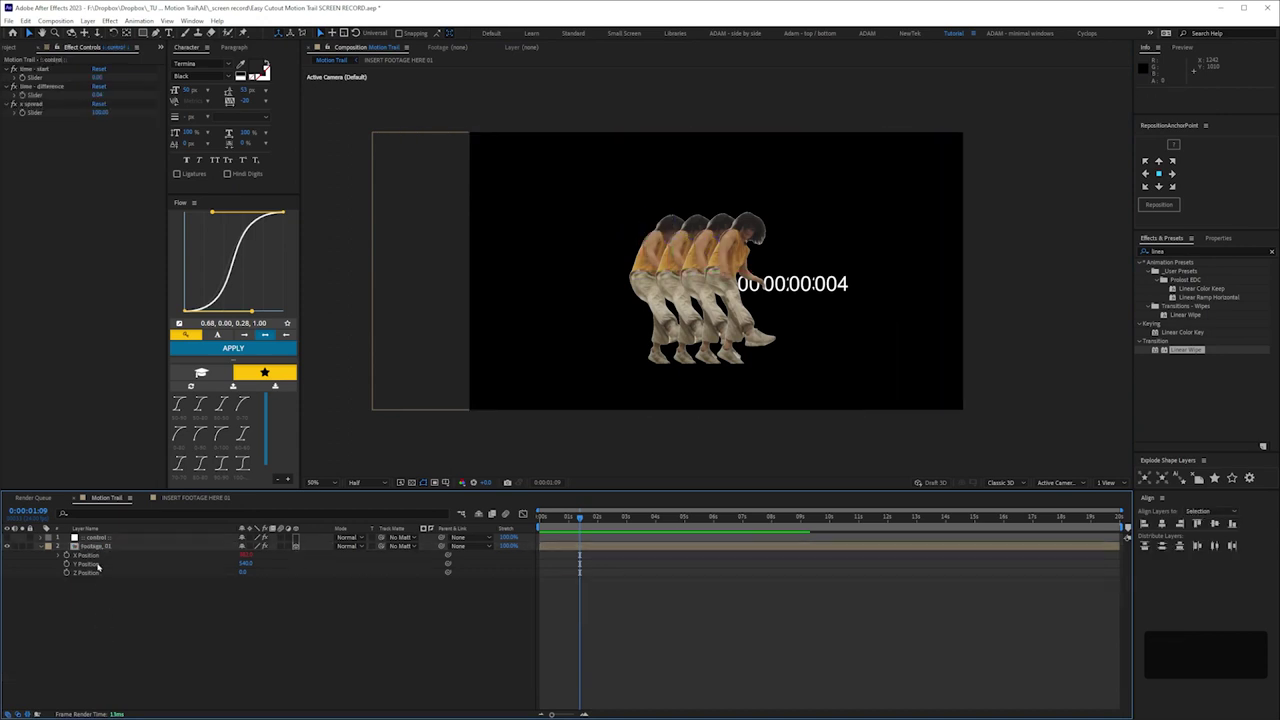
Step: Fit the footage, 01 layer to the composition and add a new camera with the default settings
click(100, 547)
key(ctrl+alt+f)
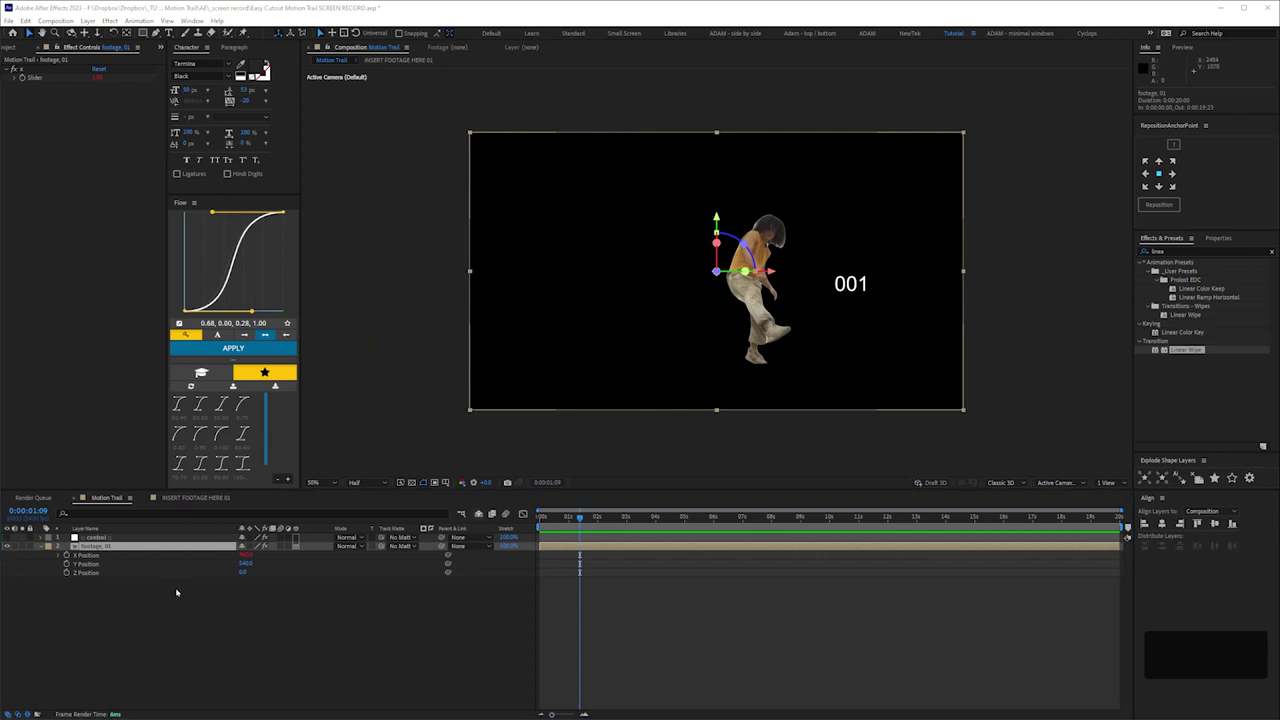
click(140, 625)
key(ctrl+alt+shift+c)
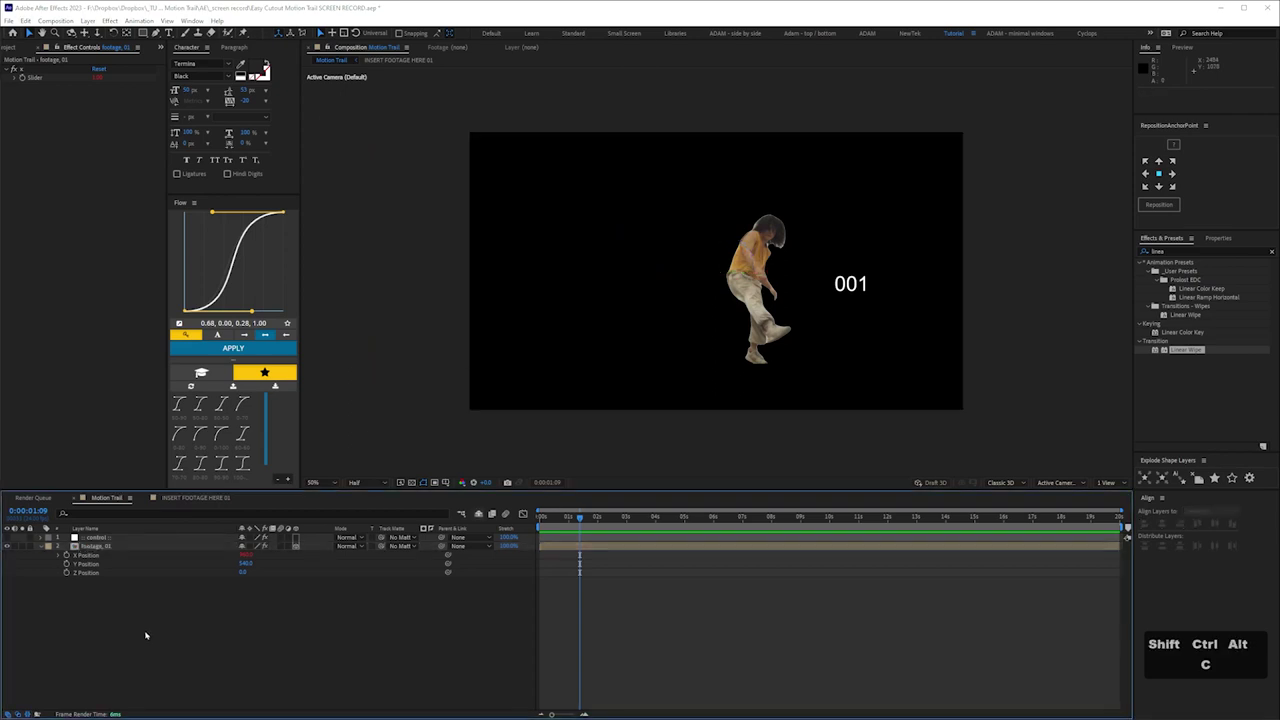
click(613, 352)
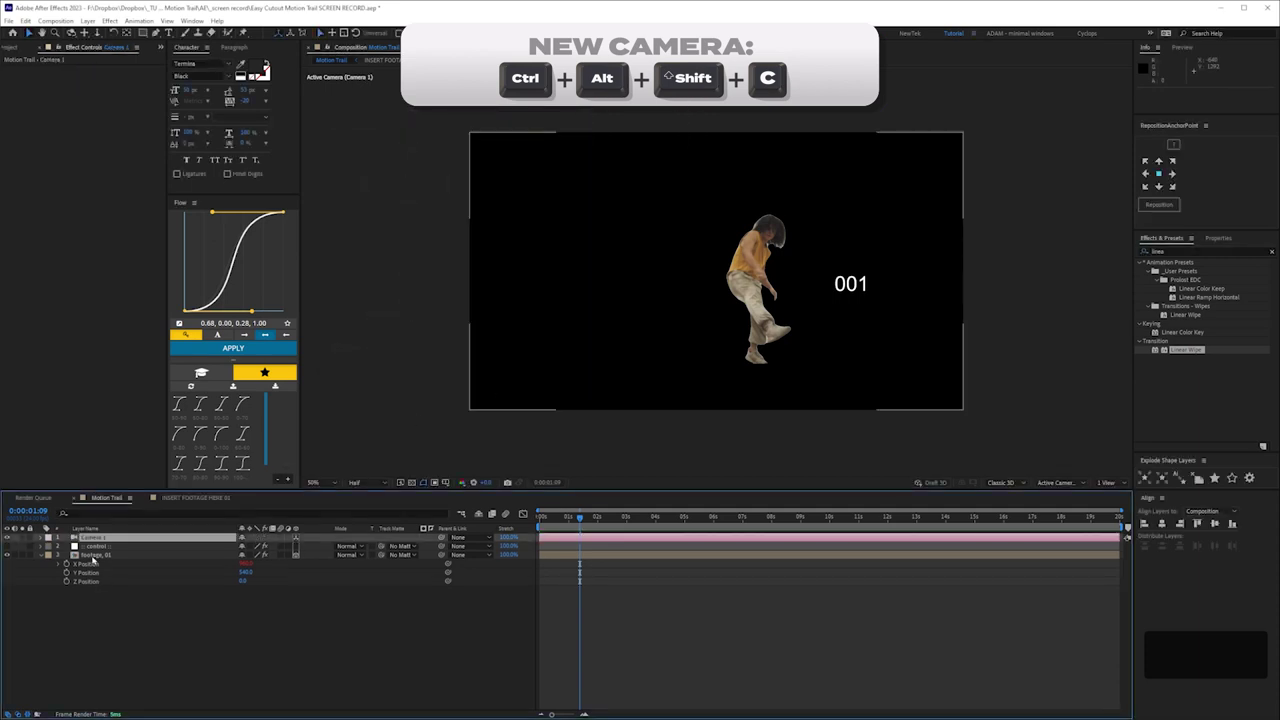
Step: Duplicate the x spread slider control on the control null and rename the copy z spread
click(95, 546)
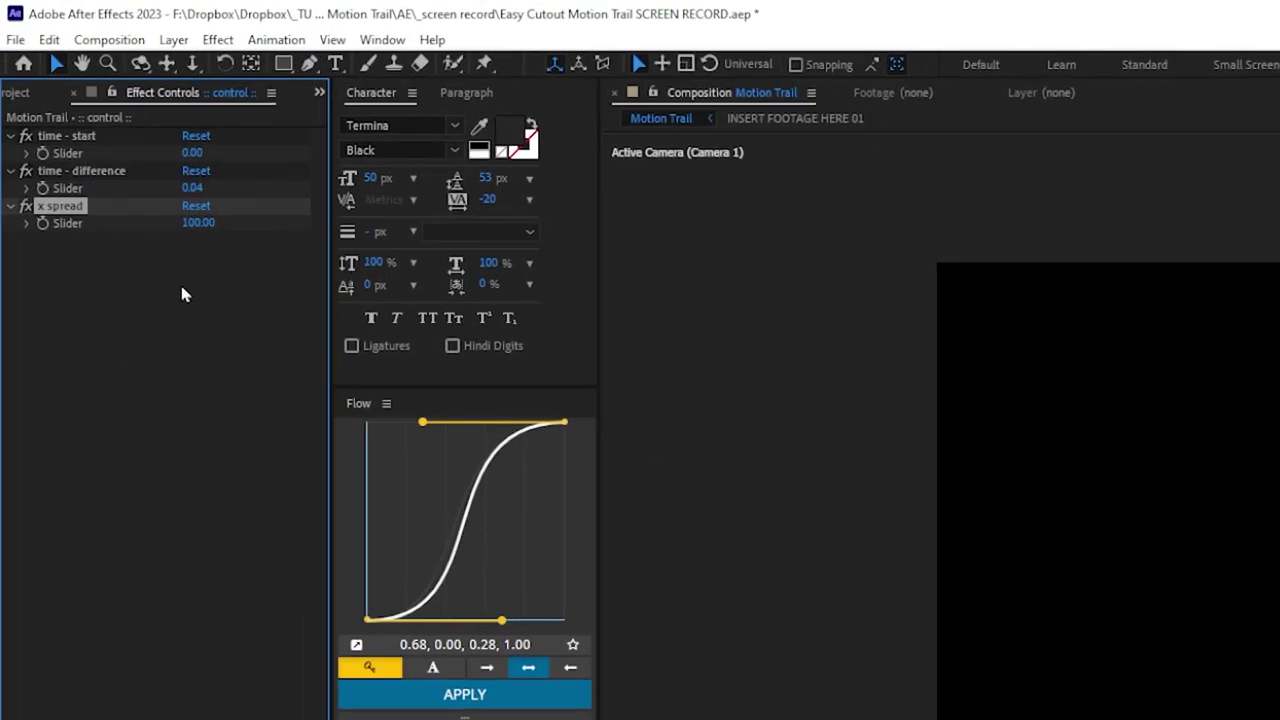
key(ctrl+d)
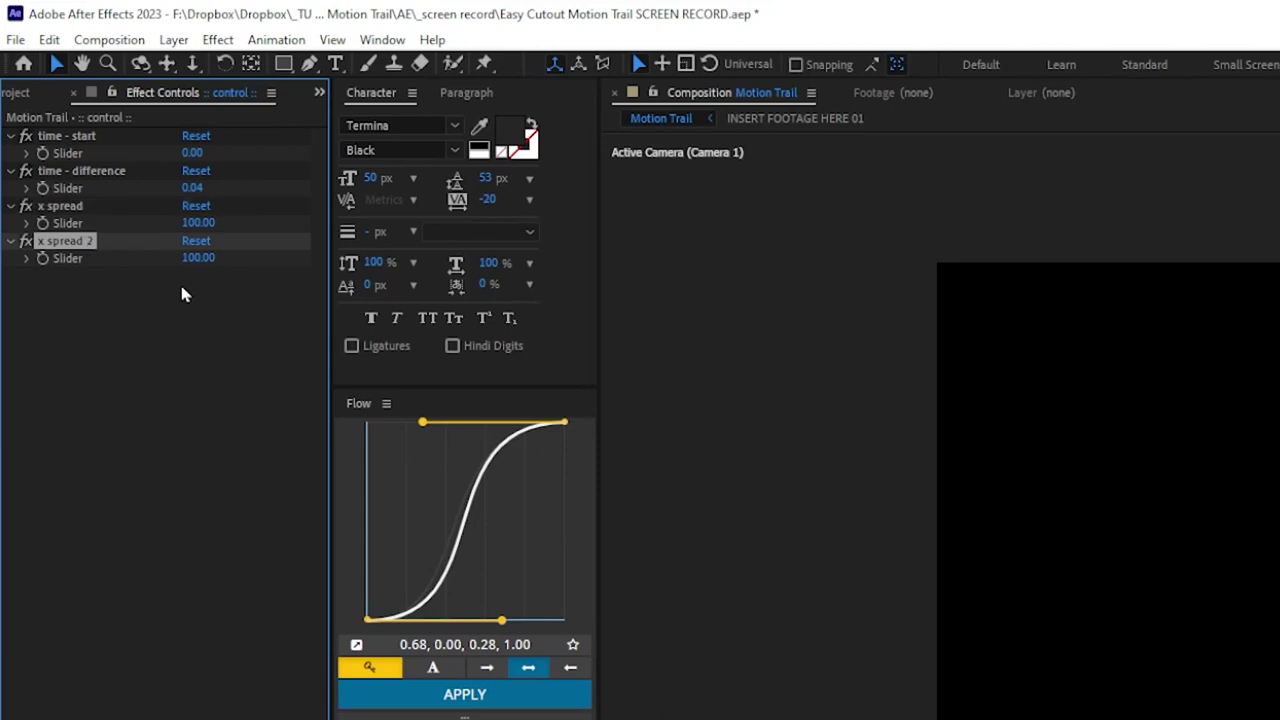
key(Return)
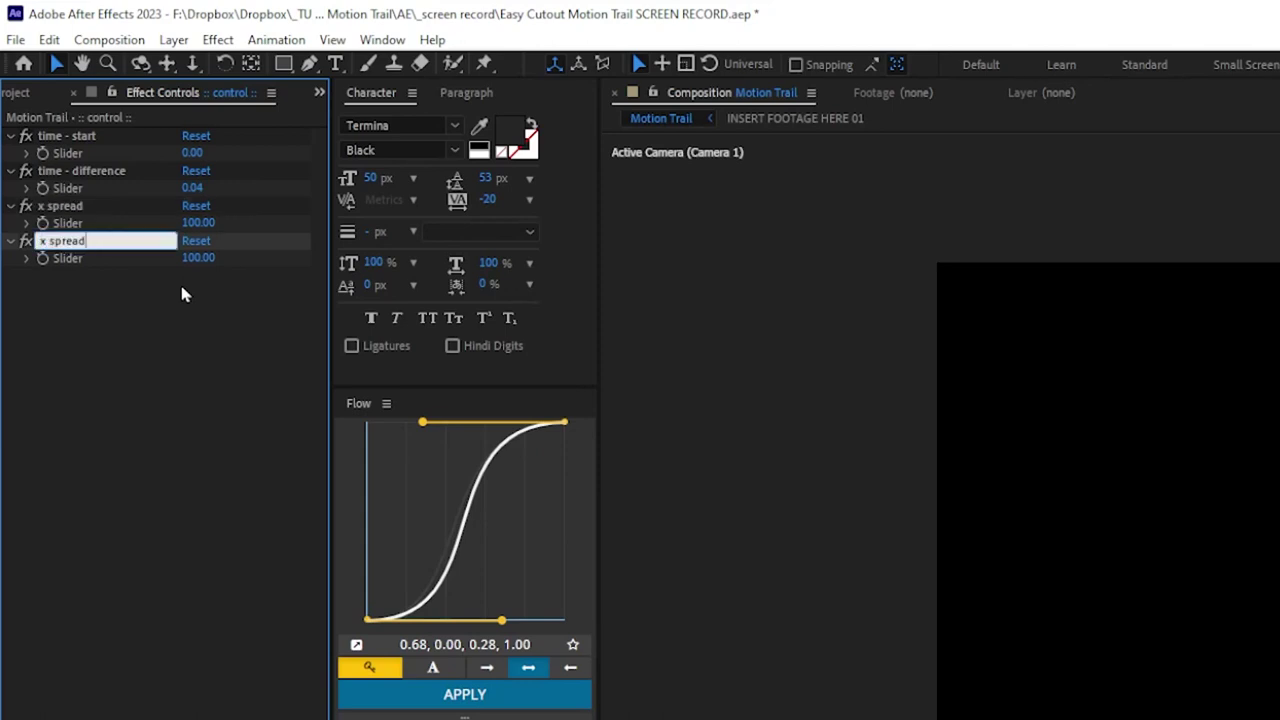
key(Delete)
key(Delete)
key(Return)
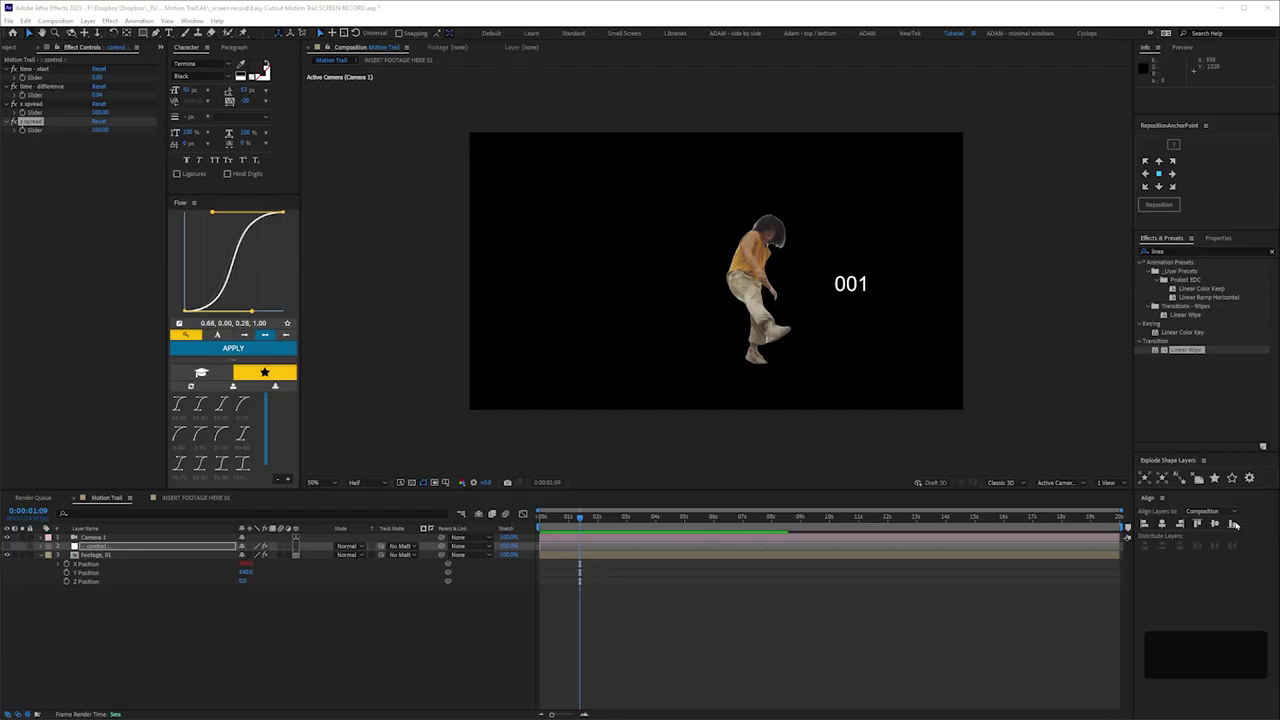
Step: Copy only the expression from footage, 01's X Position, paste it onto Z Position and reveal the pasted expression
click(88, 564)
ctrl+click(89, 573)
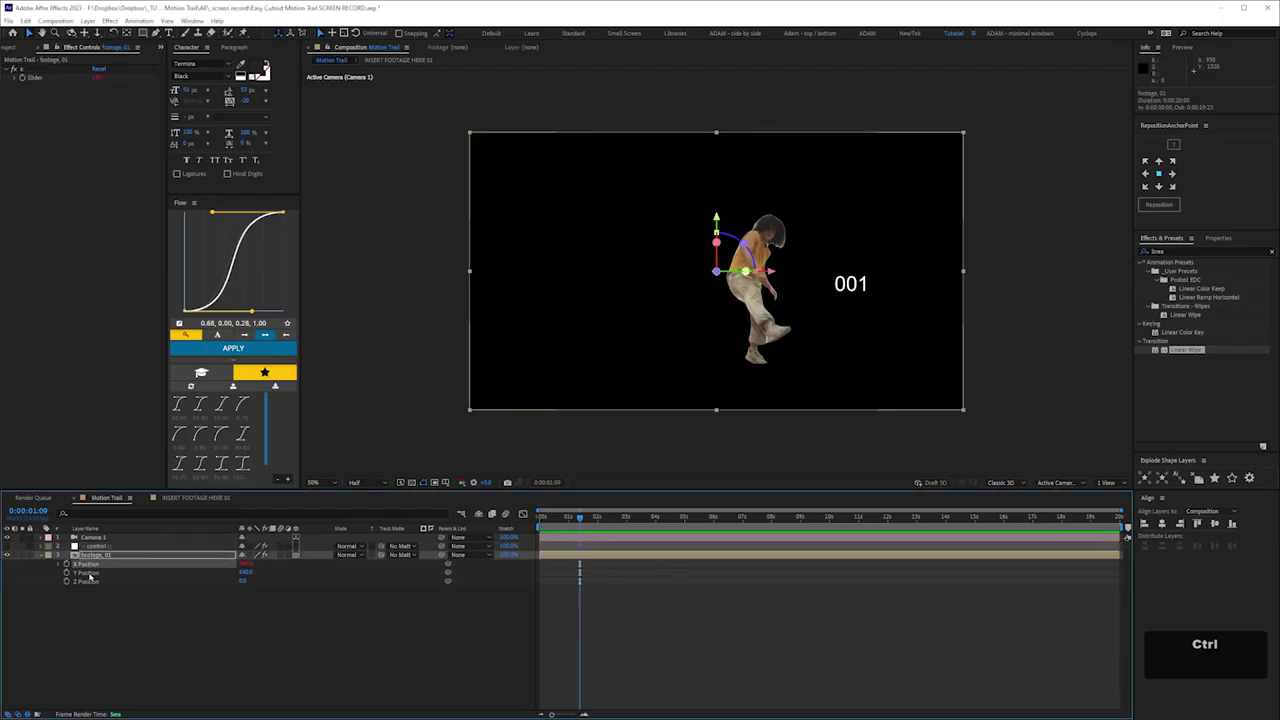
right_click(84, 579)
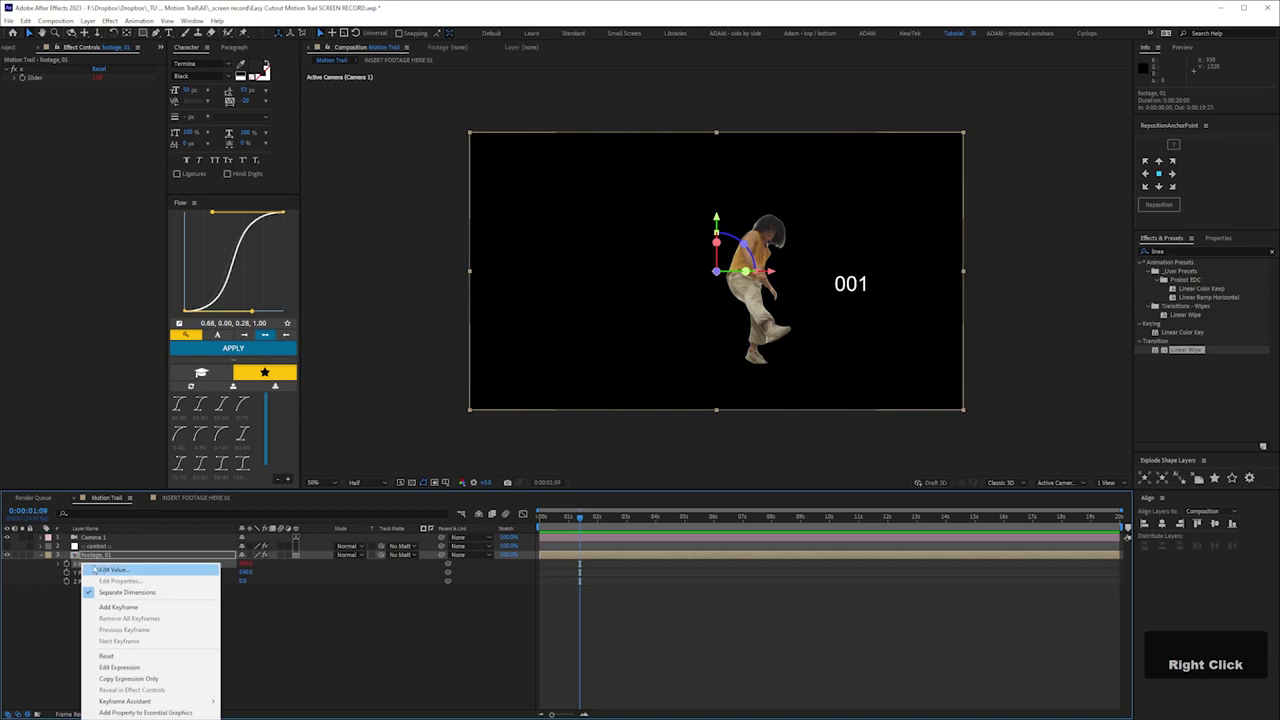
click(129, 678)
click(86, 581)
key(ctrl+v)
click(57, 582)
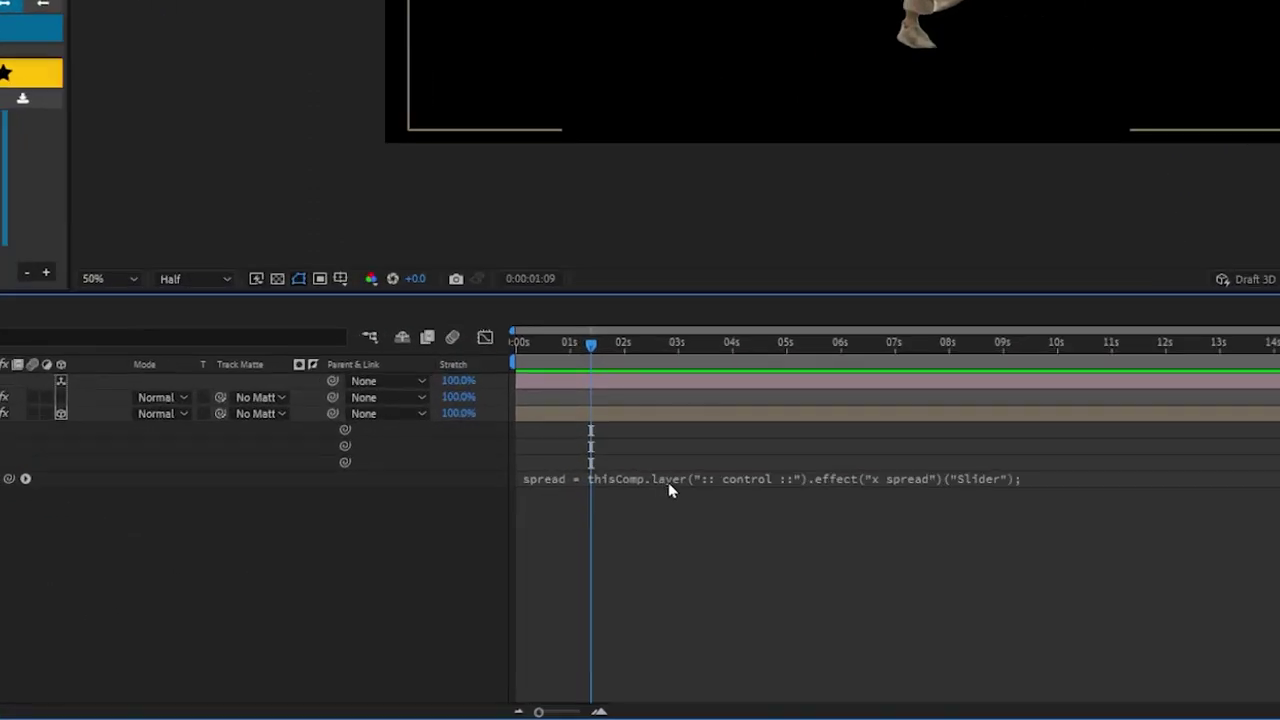
Step: Edit the Z Position expression so it references the control null's "z spread" slider instead of "x spread"
click(621, 591)
click(906, 478)
key(BackSpace)
text(z)
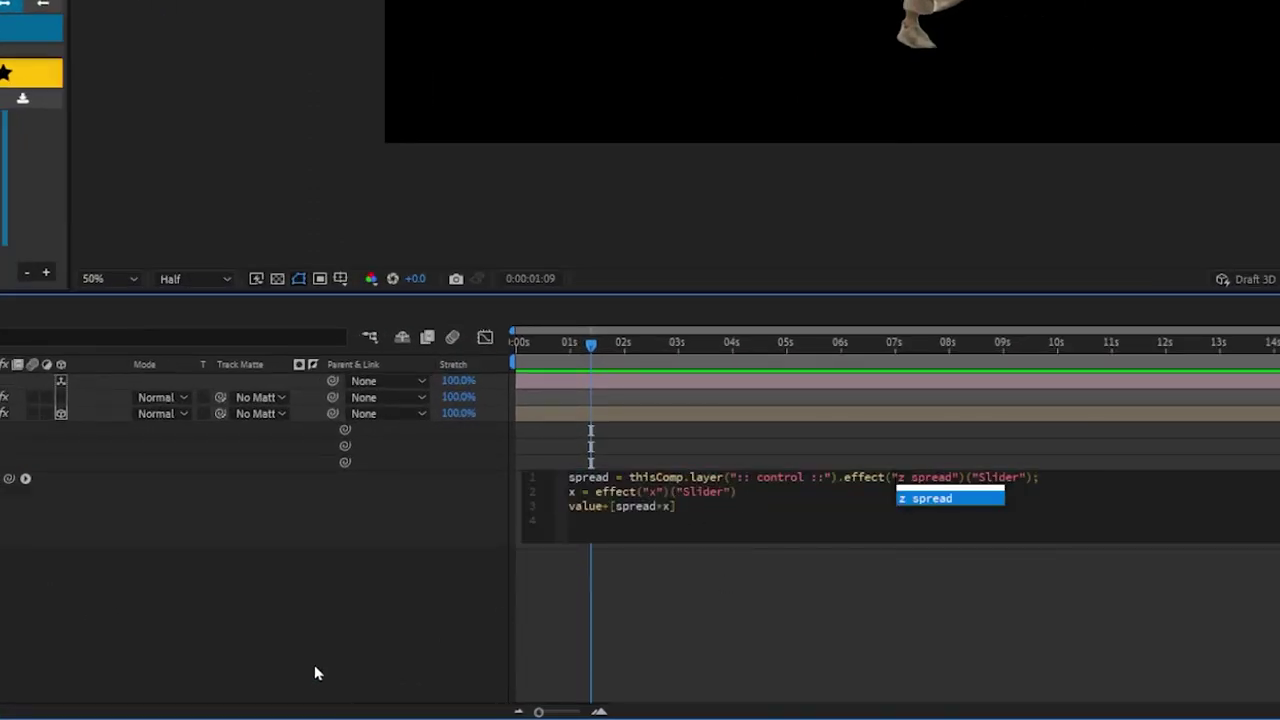
click(311, 672)
Step: Set the control null's z spread slider to 200
click(16, 47)
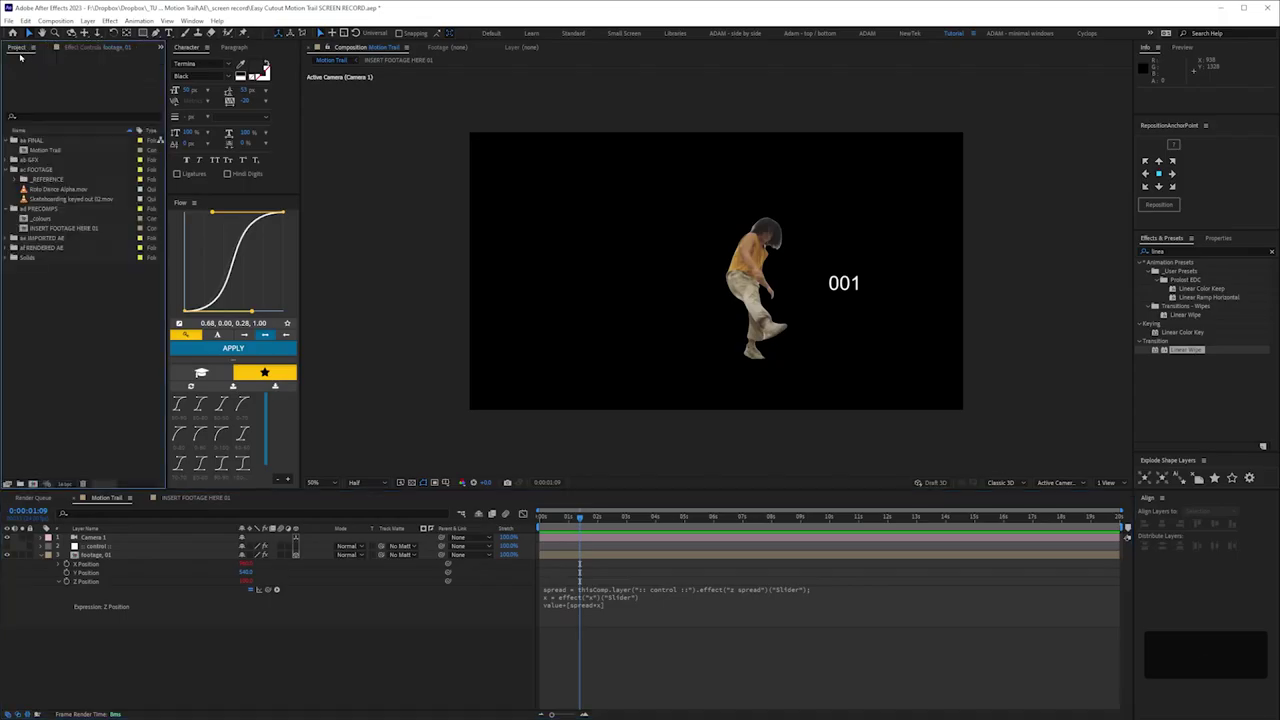
click(105, 546)
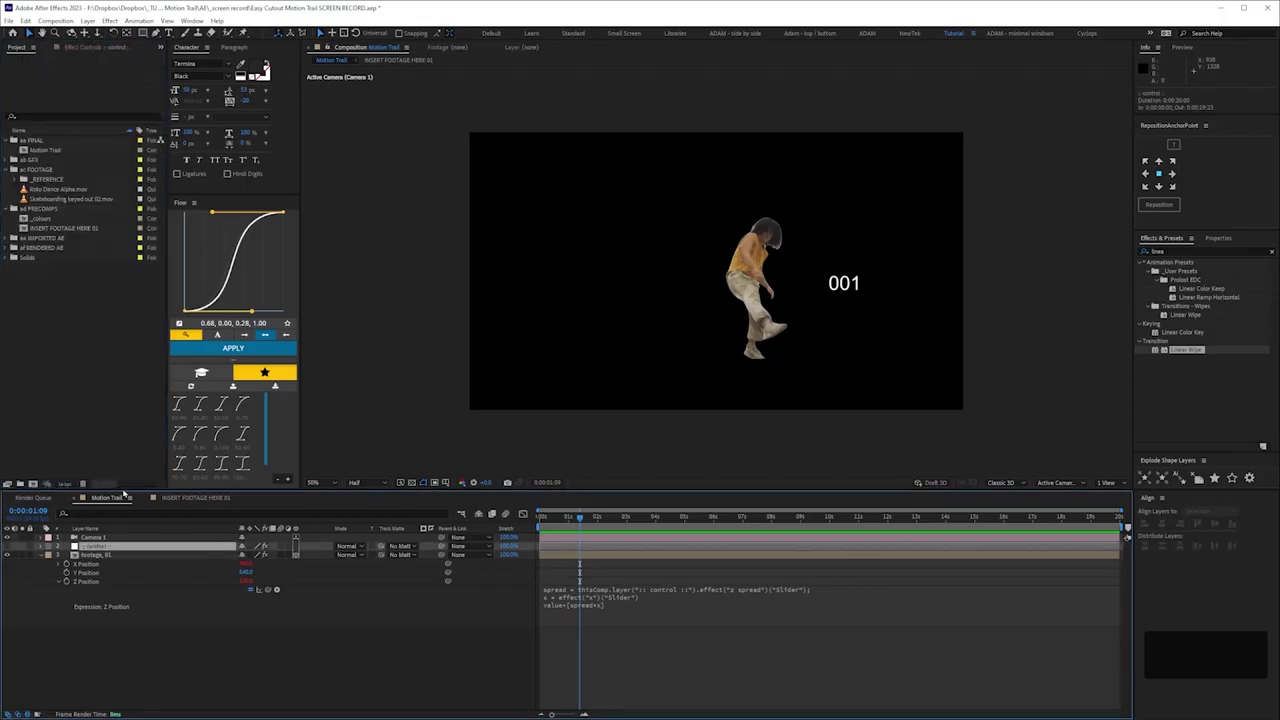
click(103, 47)
click(99, 130)
text(200)
key(Return)
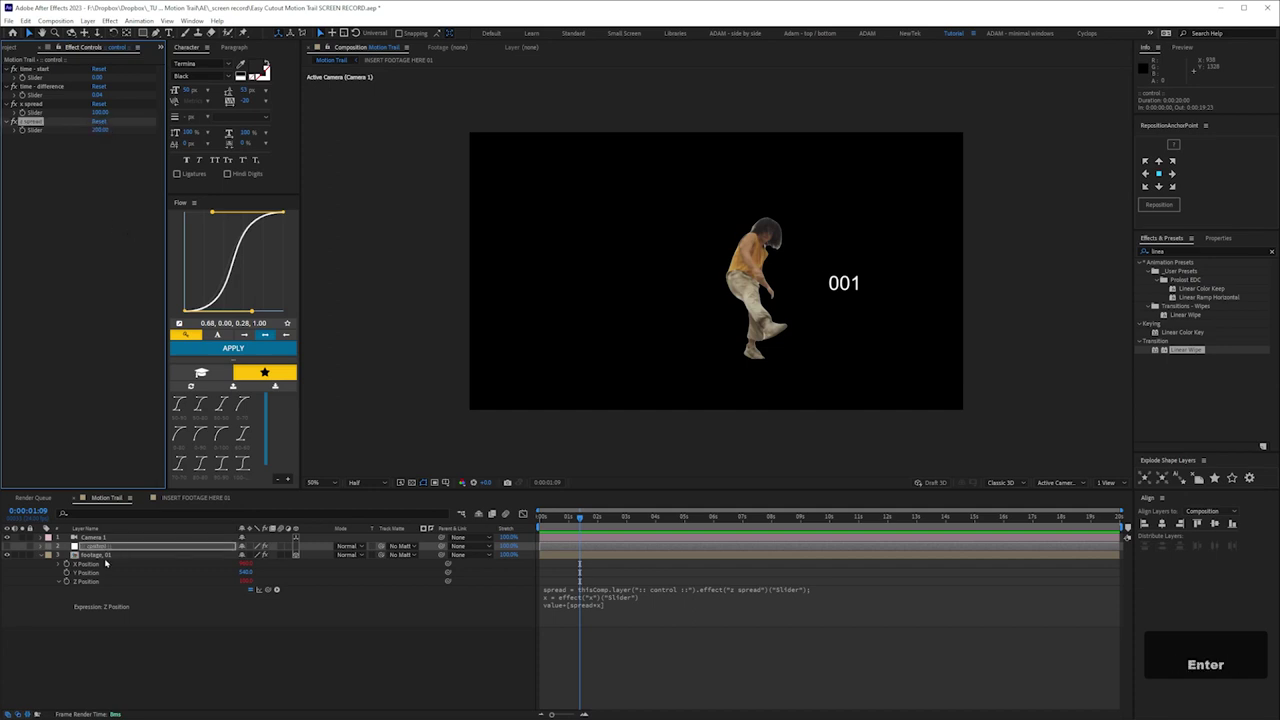
Step: Duplicate the footage, 01 layer six times, up to footage, 07
key(ctrl+Down)
key(ctrl+d)
key(ctrl+d)
key(ctrl+d)
key(ctrl+d)
key(ctrl+d)
key(ctrl+d)
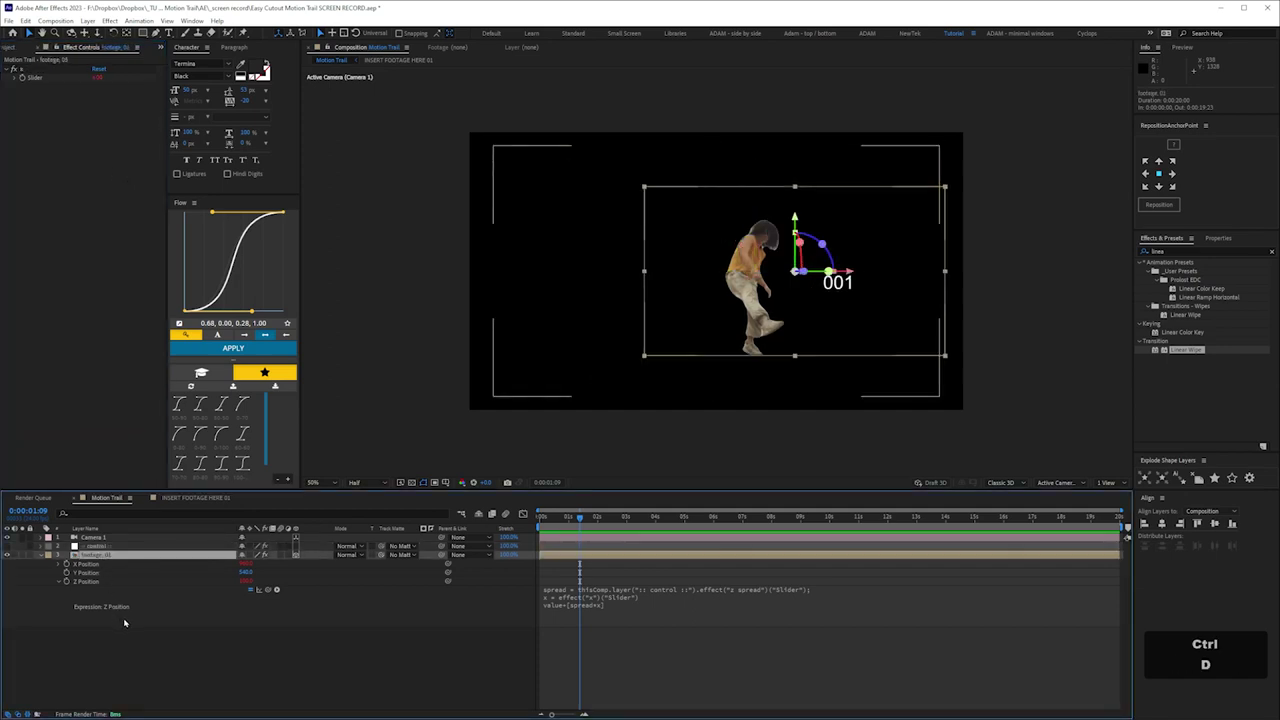
Step: Switch the composition to a two-view layout and magnify the Top view to show the camera and layers
click(1109, 483)
click(1115, 508)
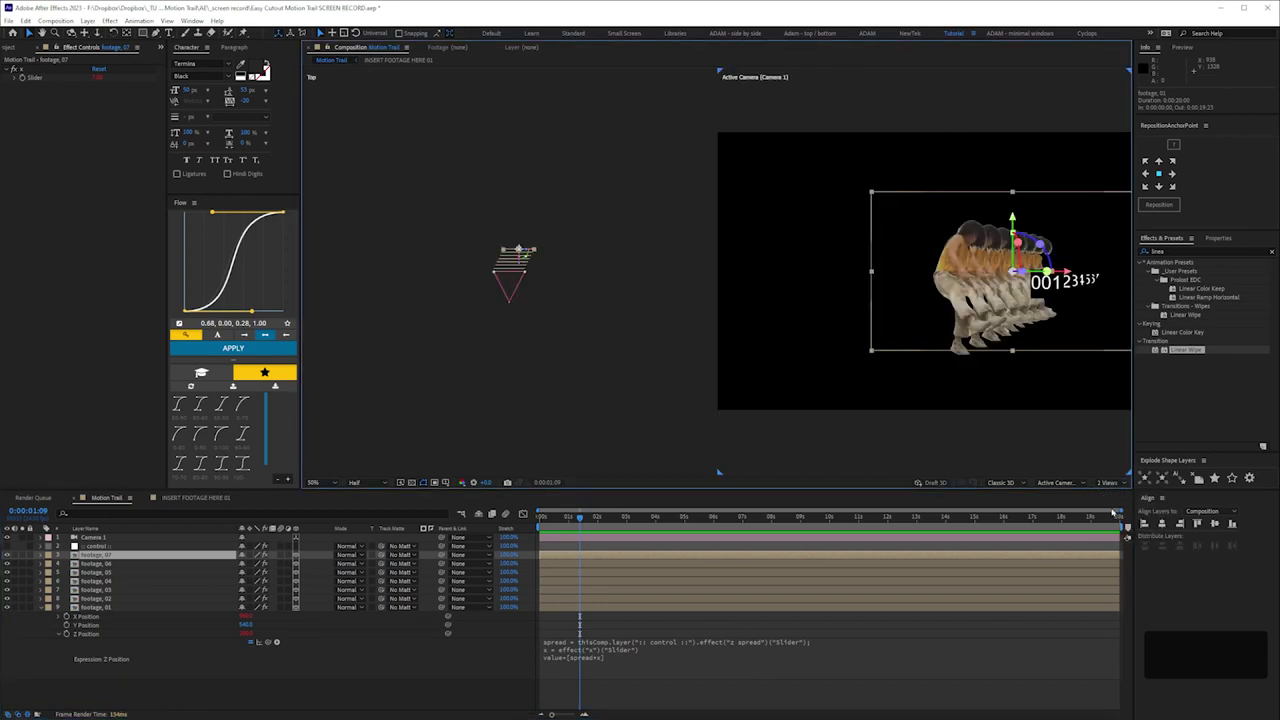
click(550, 425)
key(ctrl+=)
key(ctrl+=)
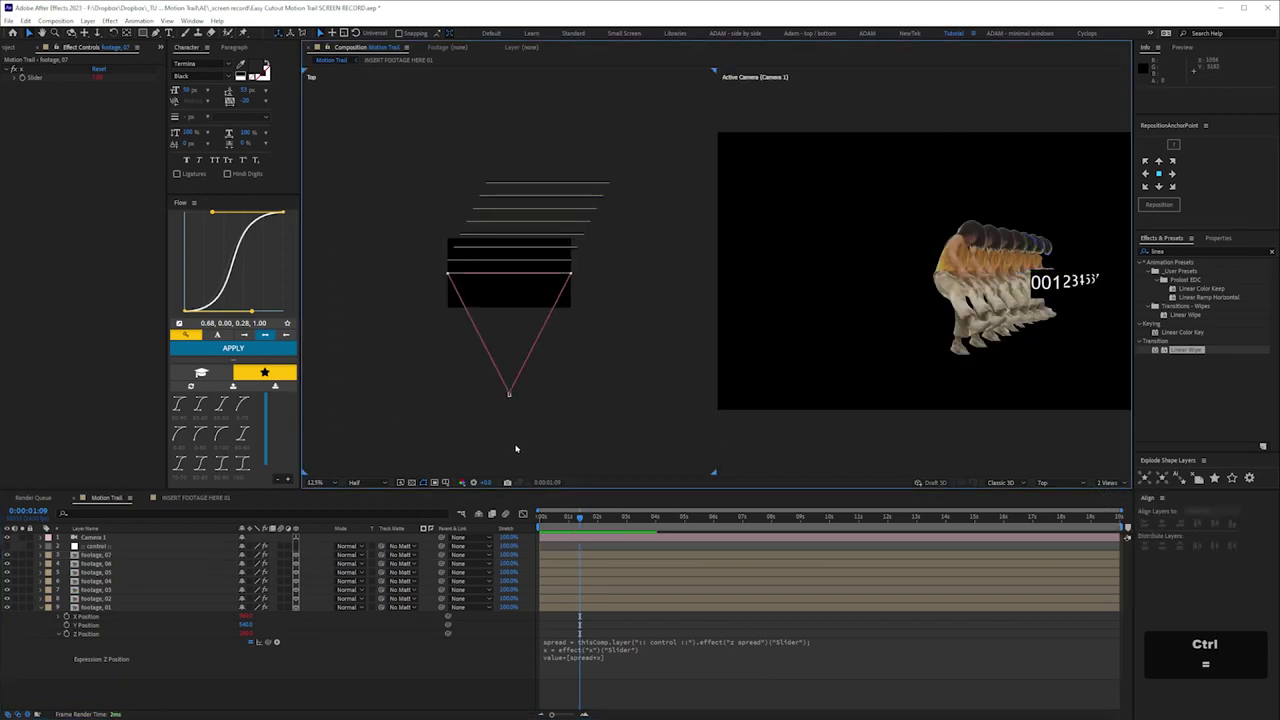
Step: Set the control null's x spread slider to 0
click(96, 546)
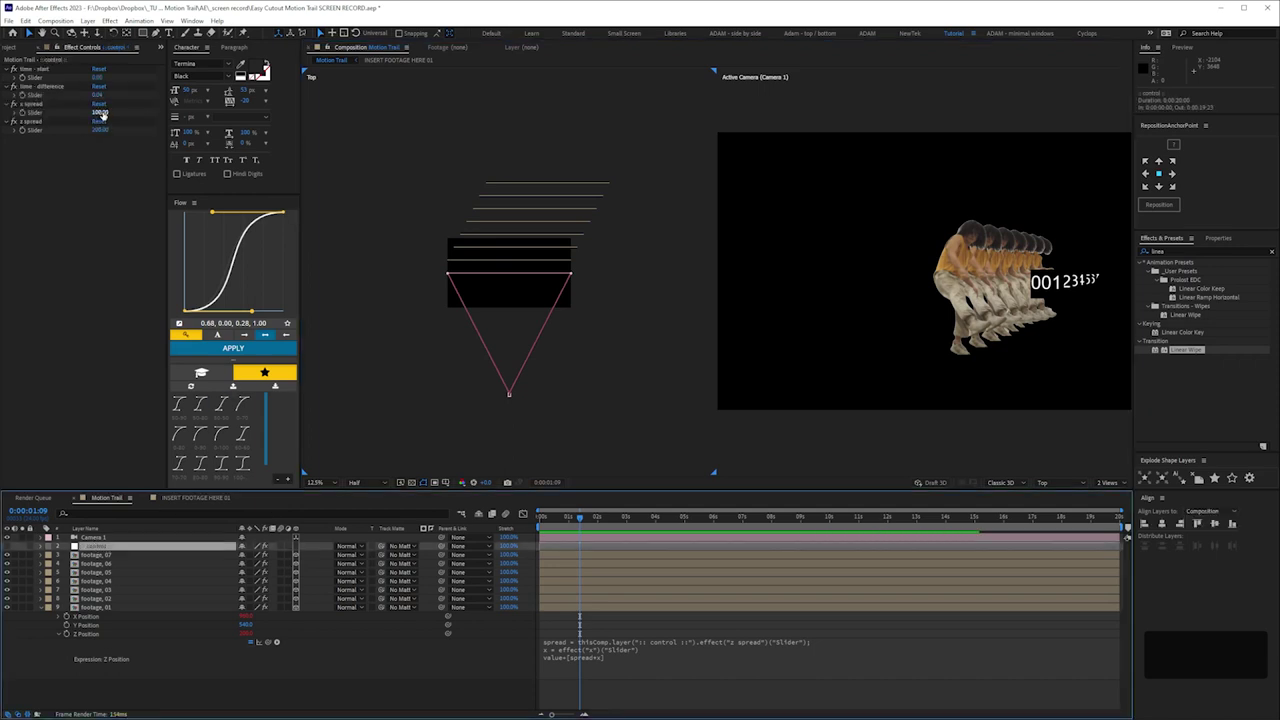
click(100, 113)
text(0)
key(Return)
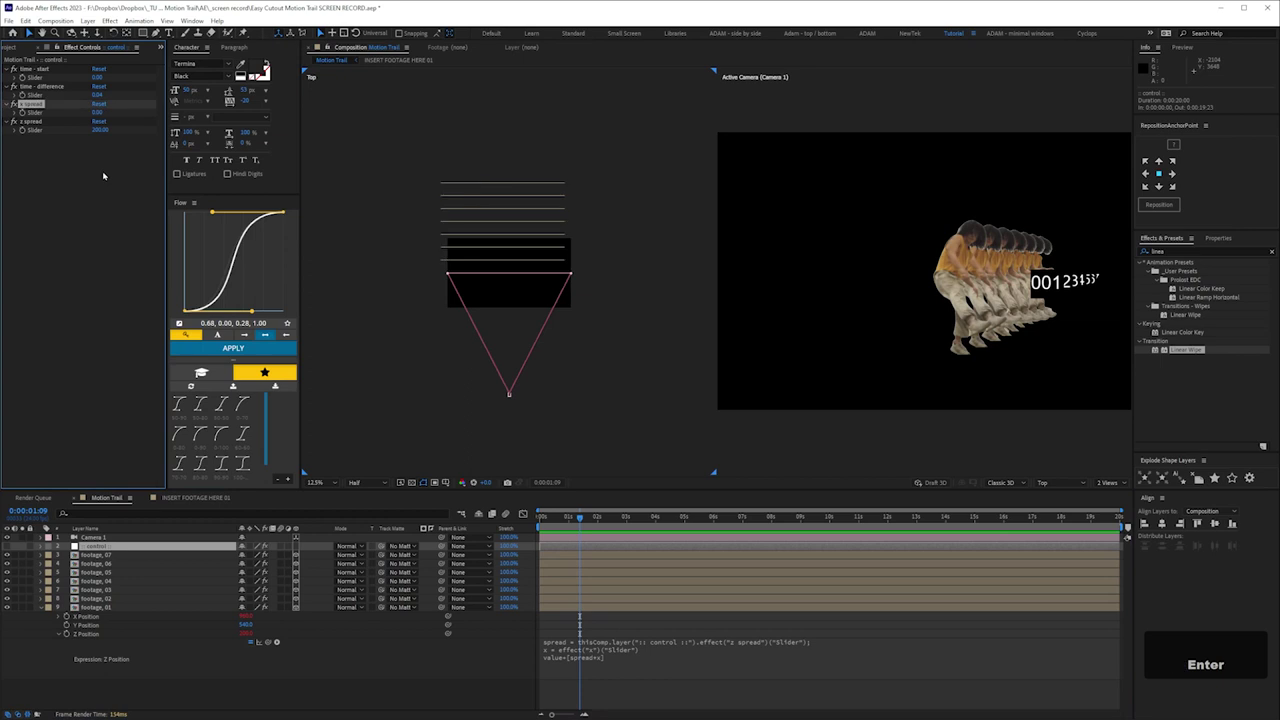
Step: Try another z spread value on the control null, and set the slider to 0
click(101, 131)
text(0)
key(Return)
click(100, 130)
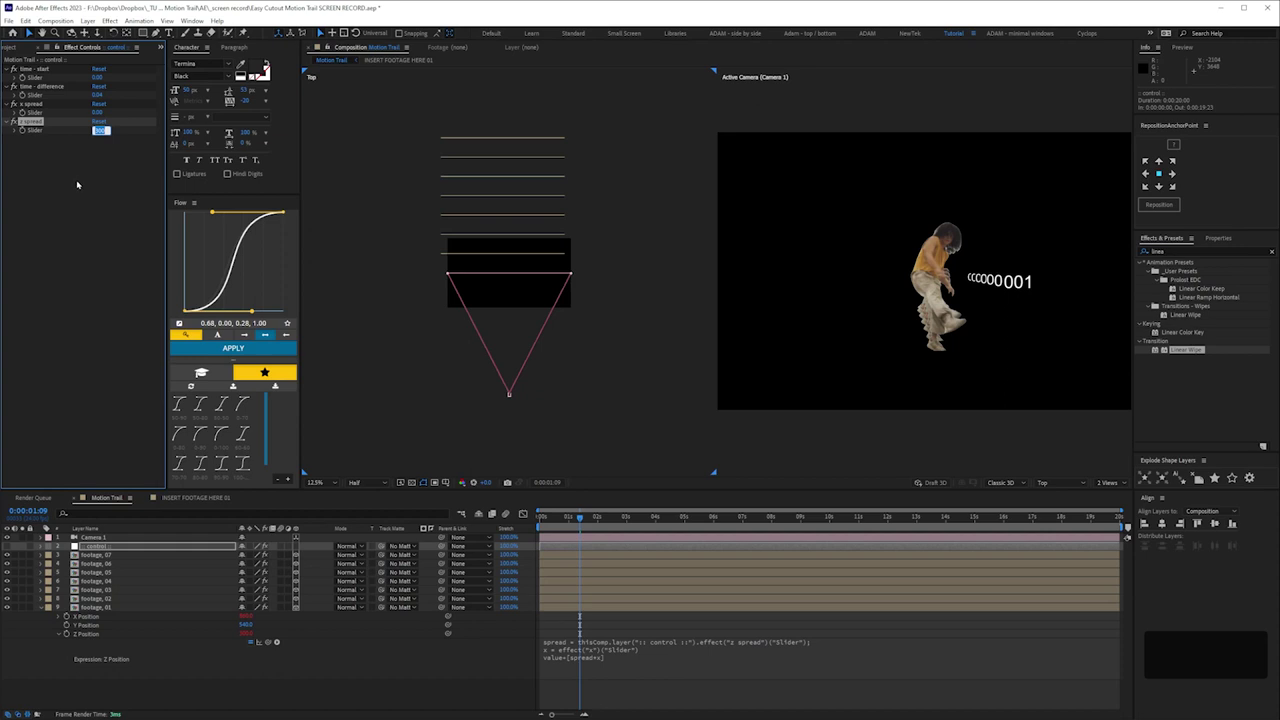
text(0)
click(80, 197)
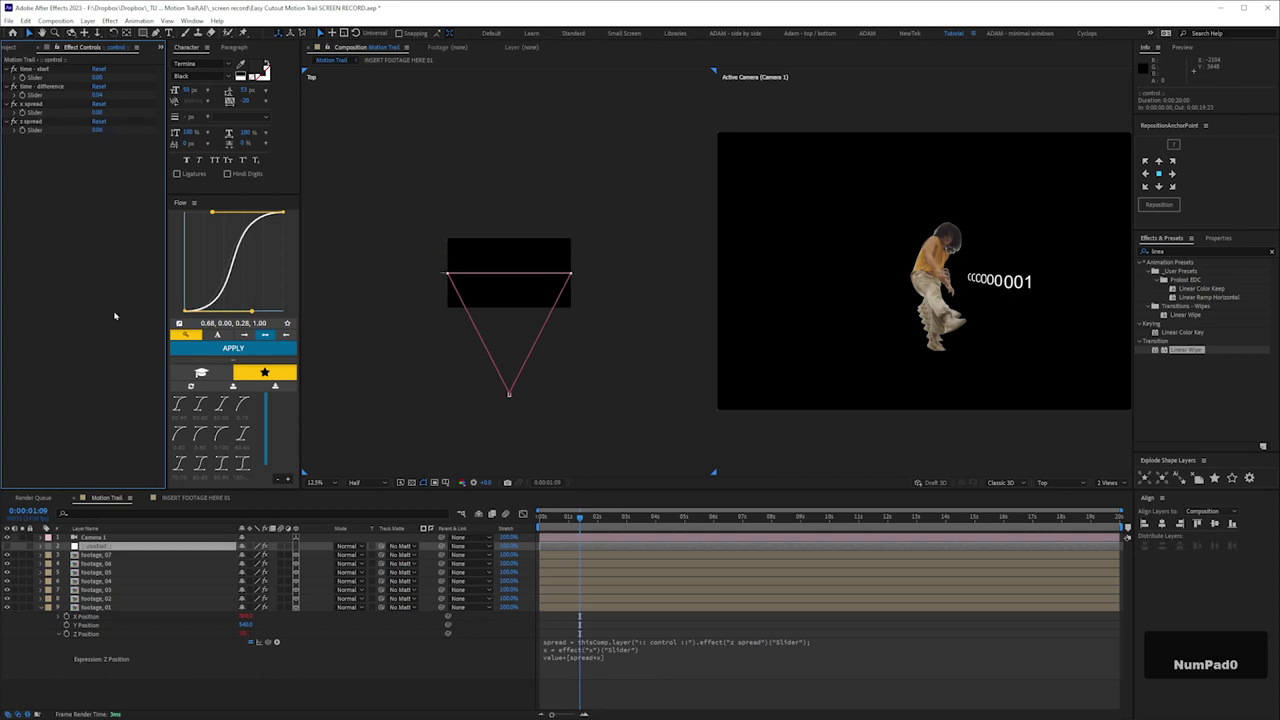
Step: Delete the duplicated footage layers, keeping only footage, 01
click(100, 554)
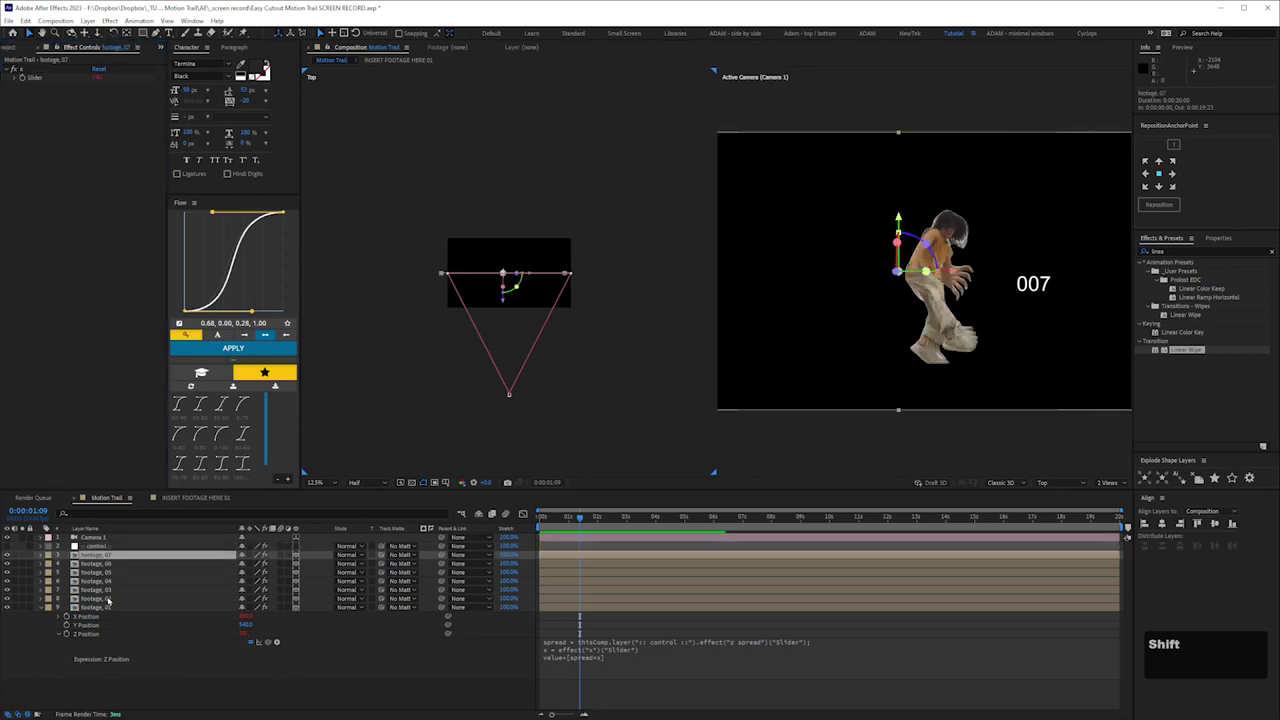
shift+click(96, 607)
key(Delete)
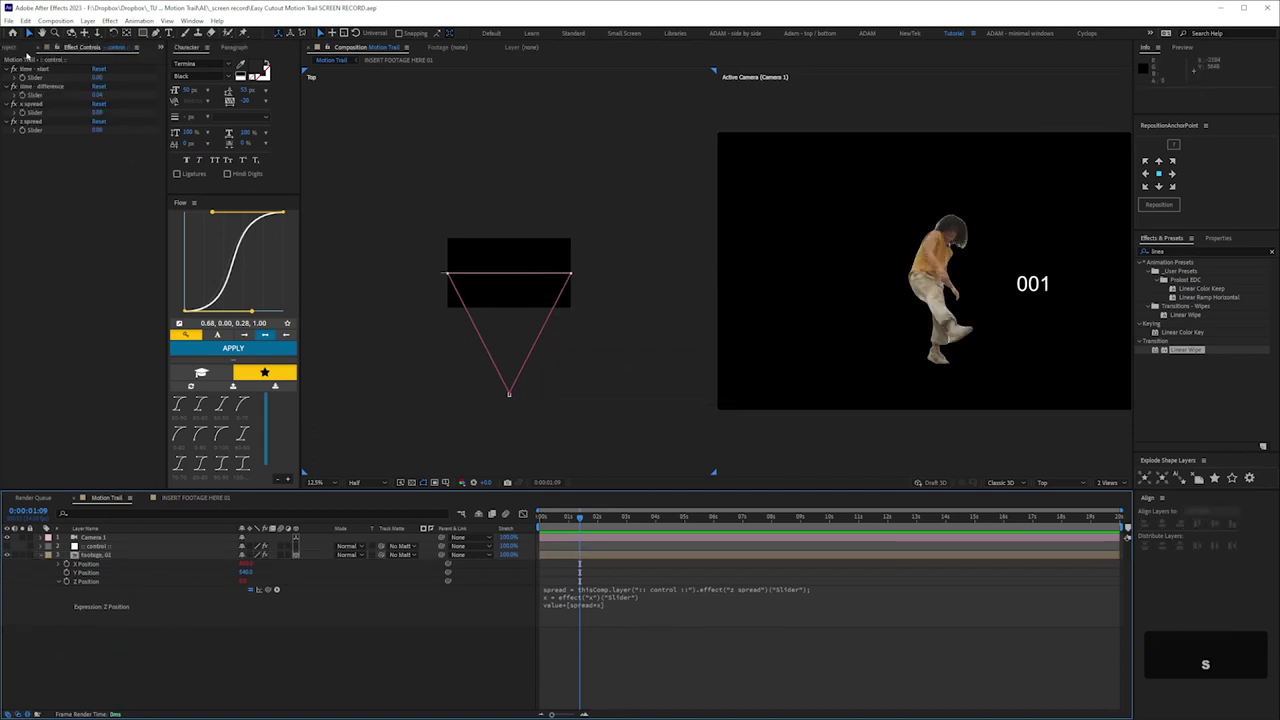
Step: Copy the layer count expression that counts the layers whose names start with "footage"
click(17, 48)
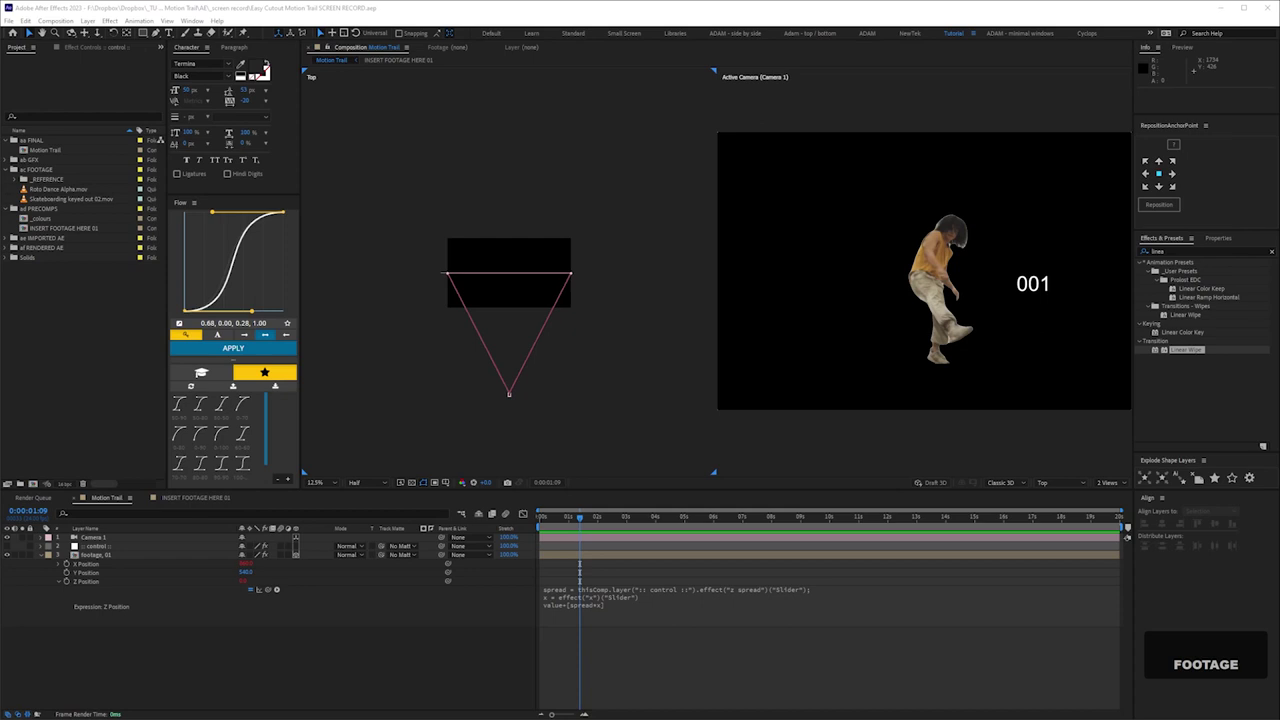
key(space)
text((layerCOUNT)
key(shift)
text(" slider at bottom)
key(ctrl+c)
Step: Duplicate the z spread slider control on the control null and rename the copy layer count
click(104, 48)
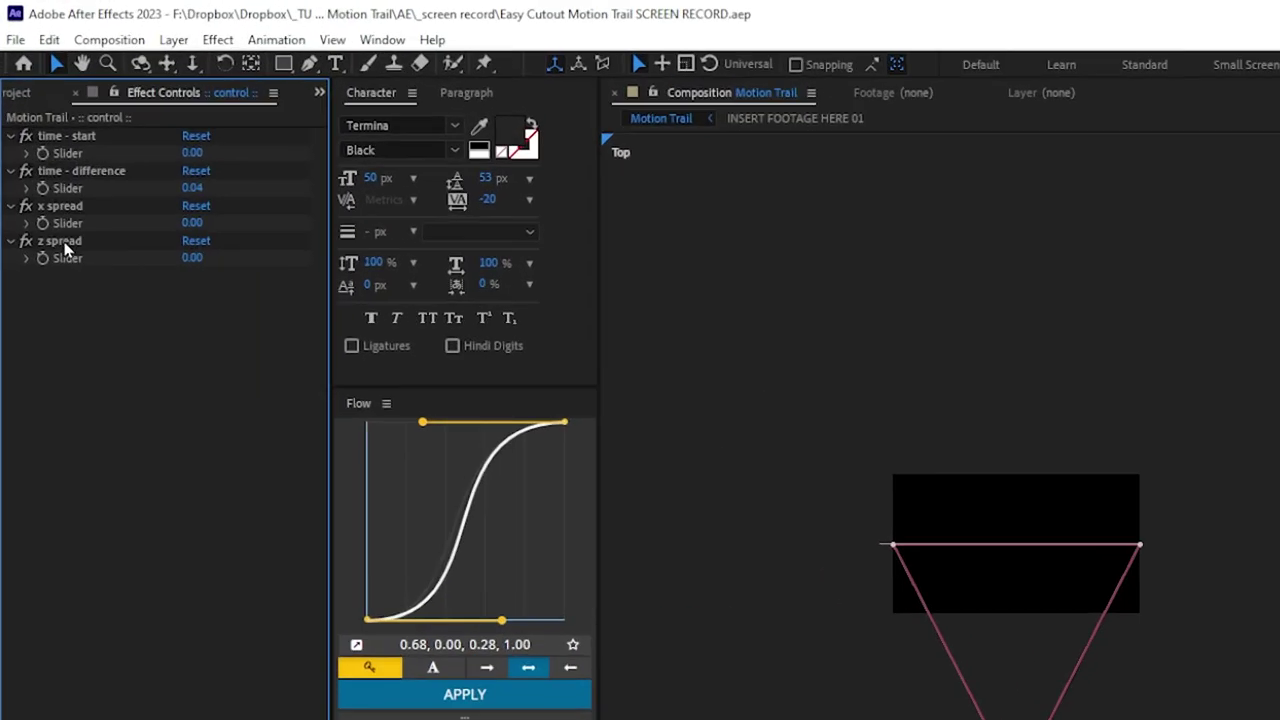
click(36, 133)
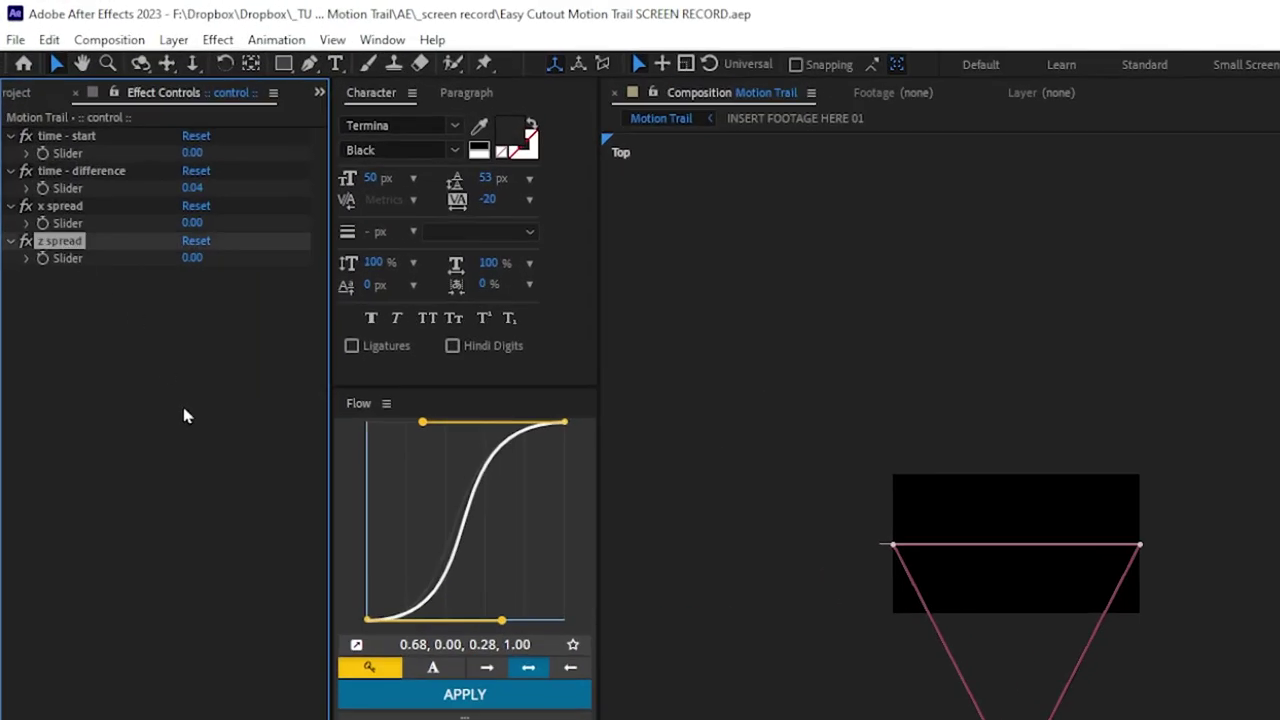
key(ctrl+d)
key(Return)
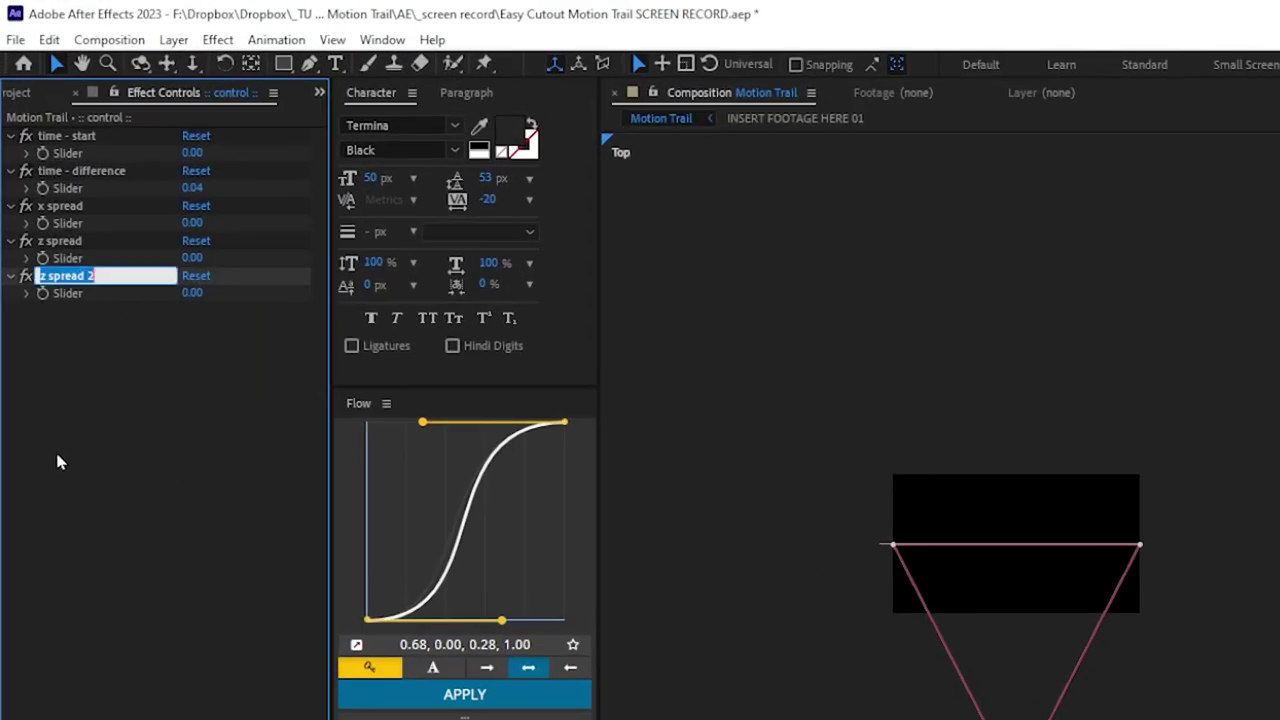
text(layer coun)
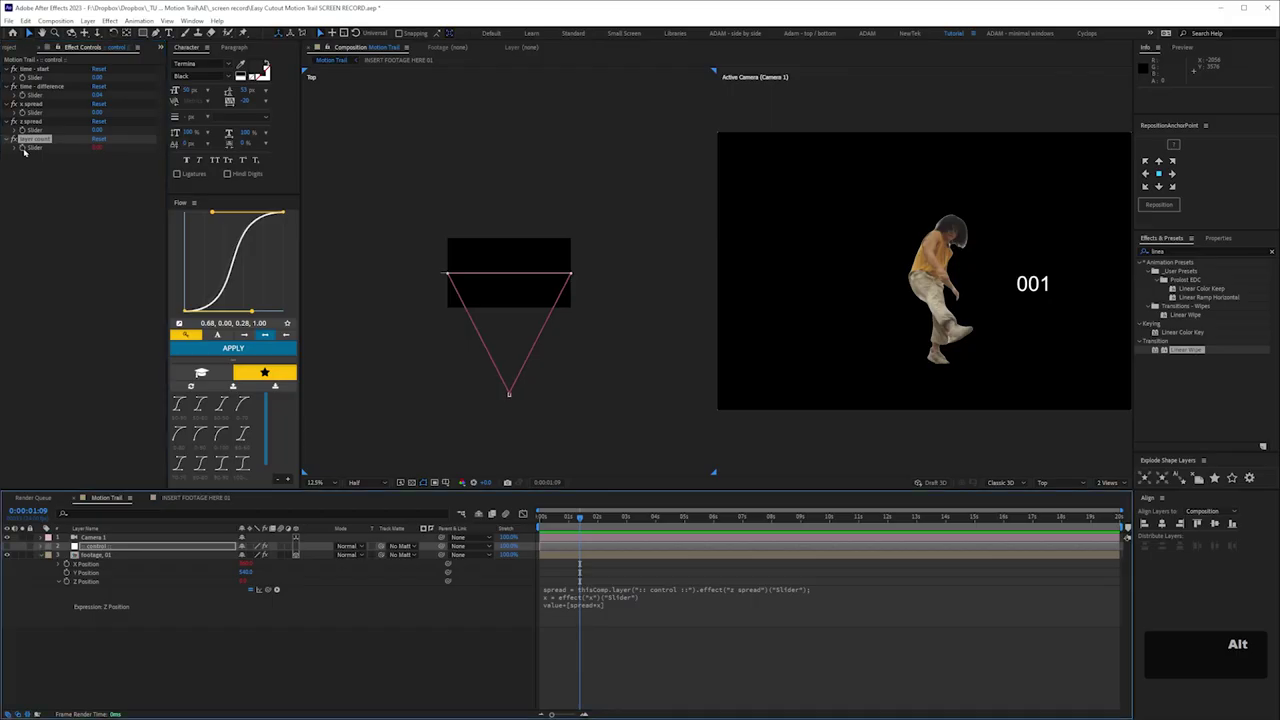
Step: Add the copied layer-counting expression to the layer count slider, with layerStartWith set to "footage"
alt+click(42, 293)
key(ctrl+v)
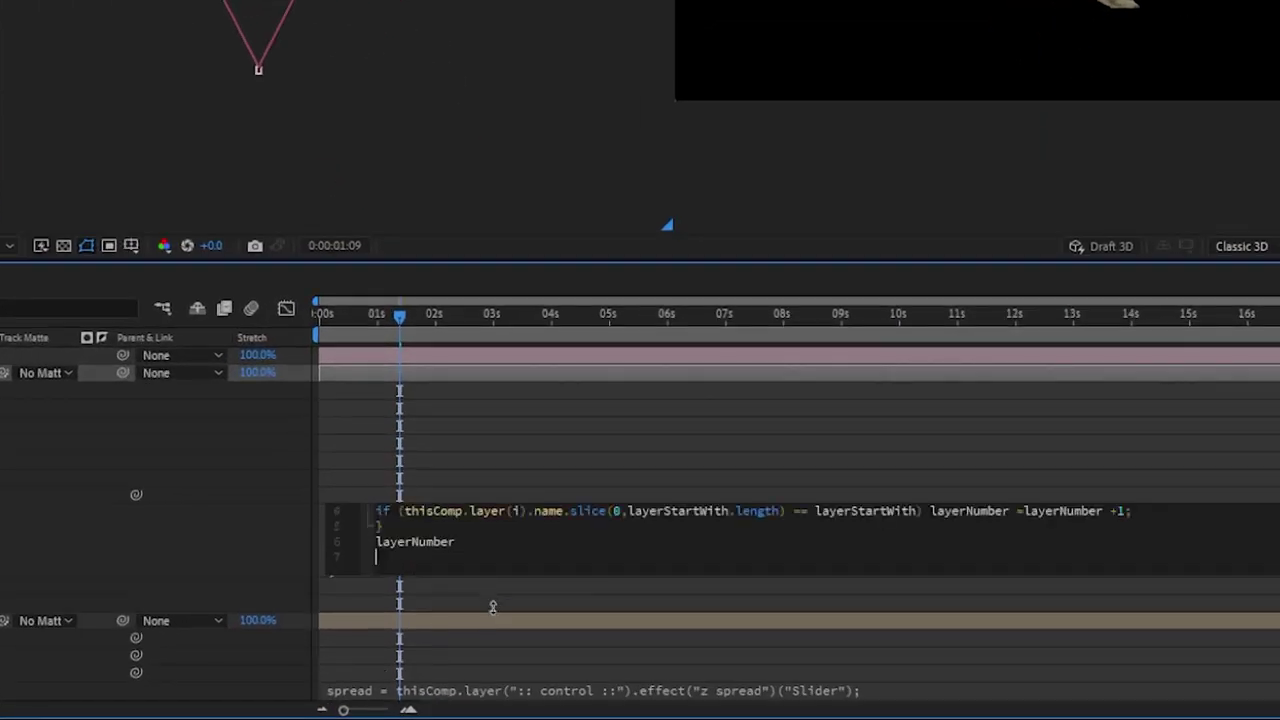
drag(495, 648, 495, 617)
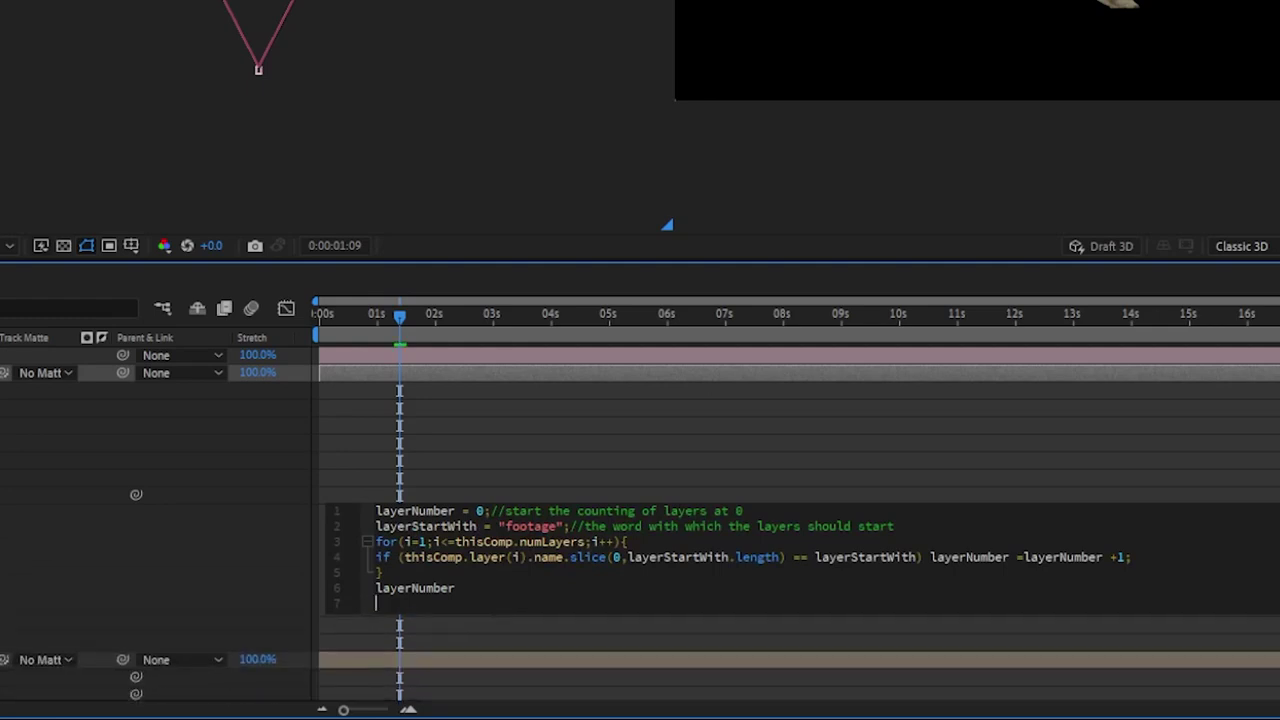
key(KP_Enter)
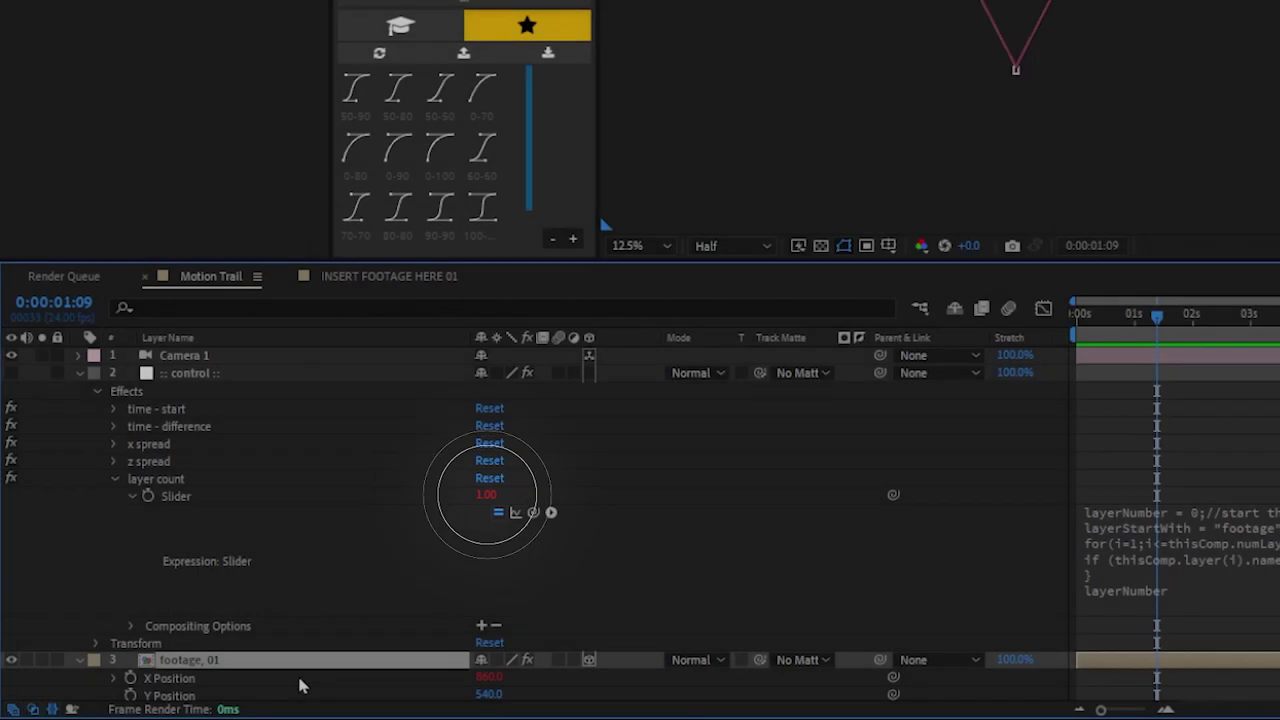
Step: Test the layer count slider by duplicating footage, 01 twice, and delete footage, 02 and footage, 03 again
key(ctrl+d)
key(ctrl+d)
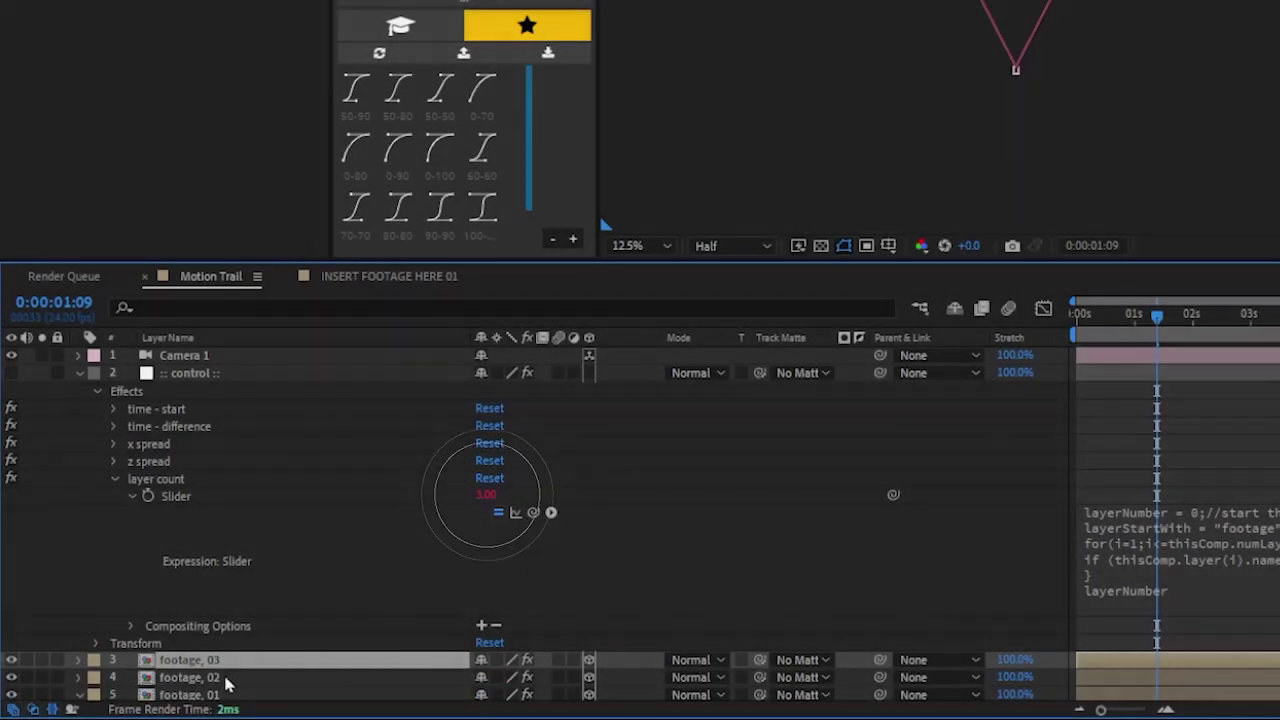
shift+click(222, 679)
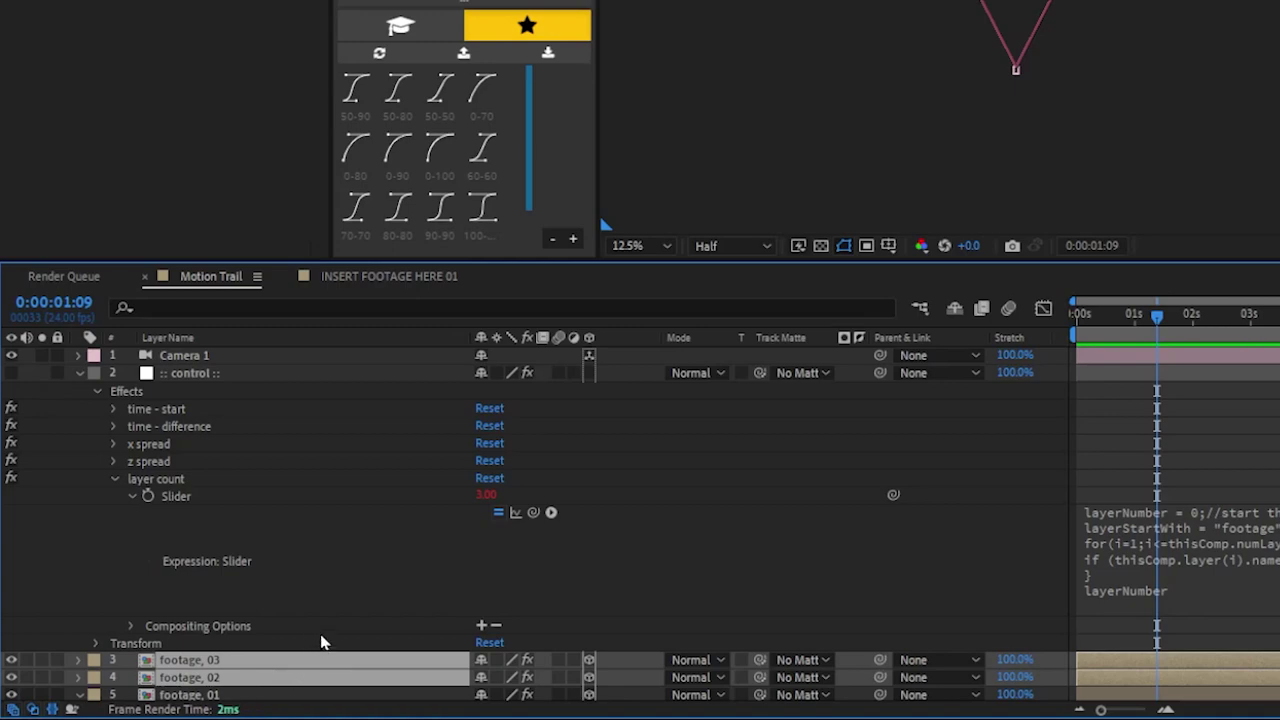
key(Delete)
click(115, 479)
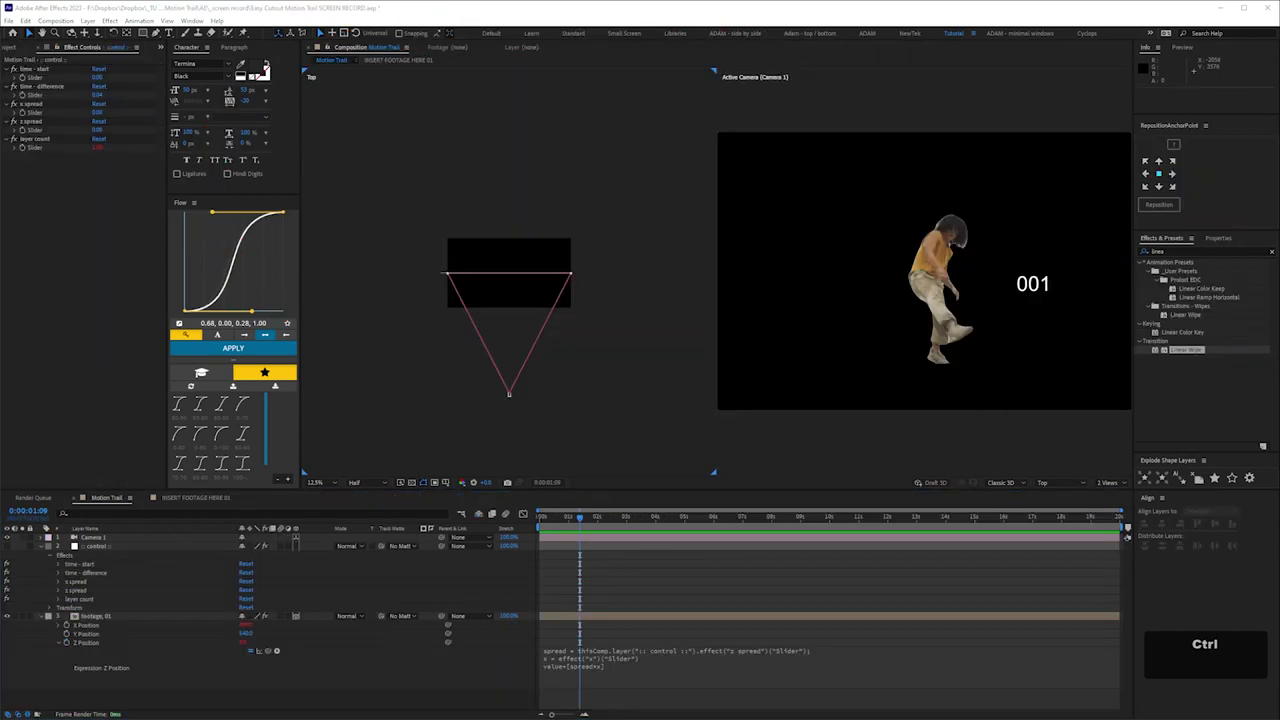
Step: Duplicate the z spread slider control on the control null and rename the copy layers - start
key(ctrl+c)
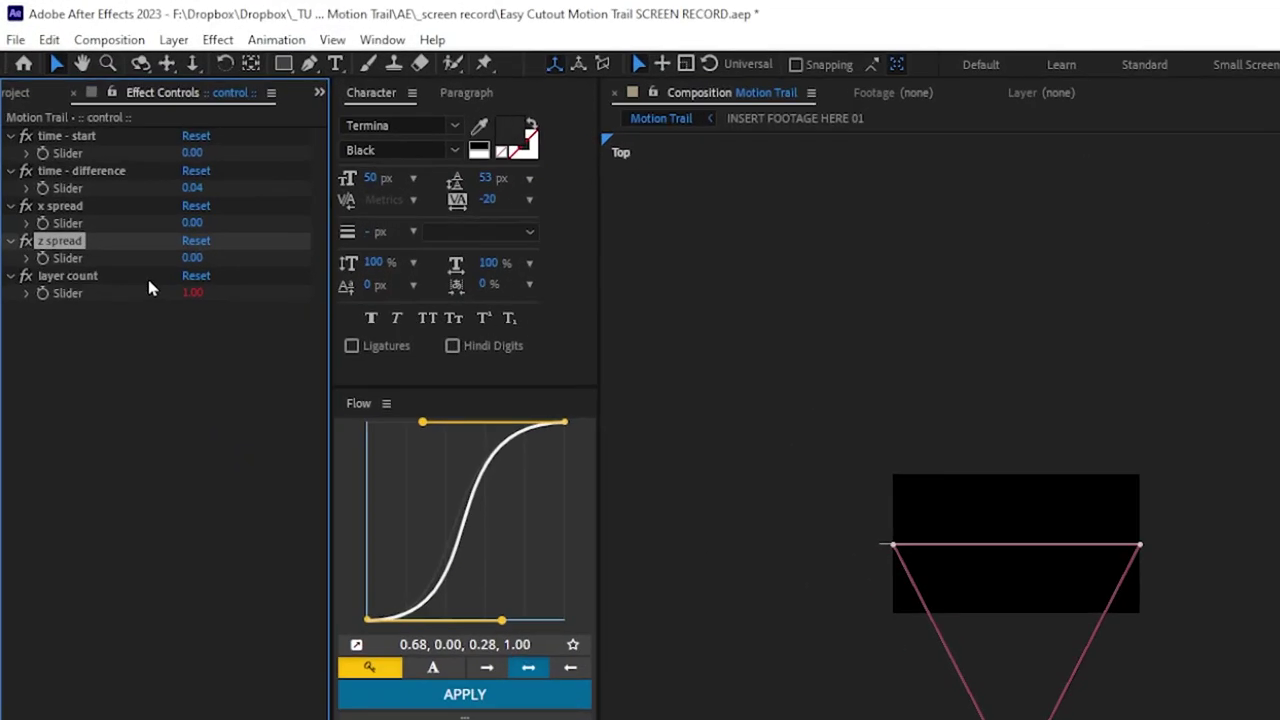
key(ctrl+d)
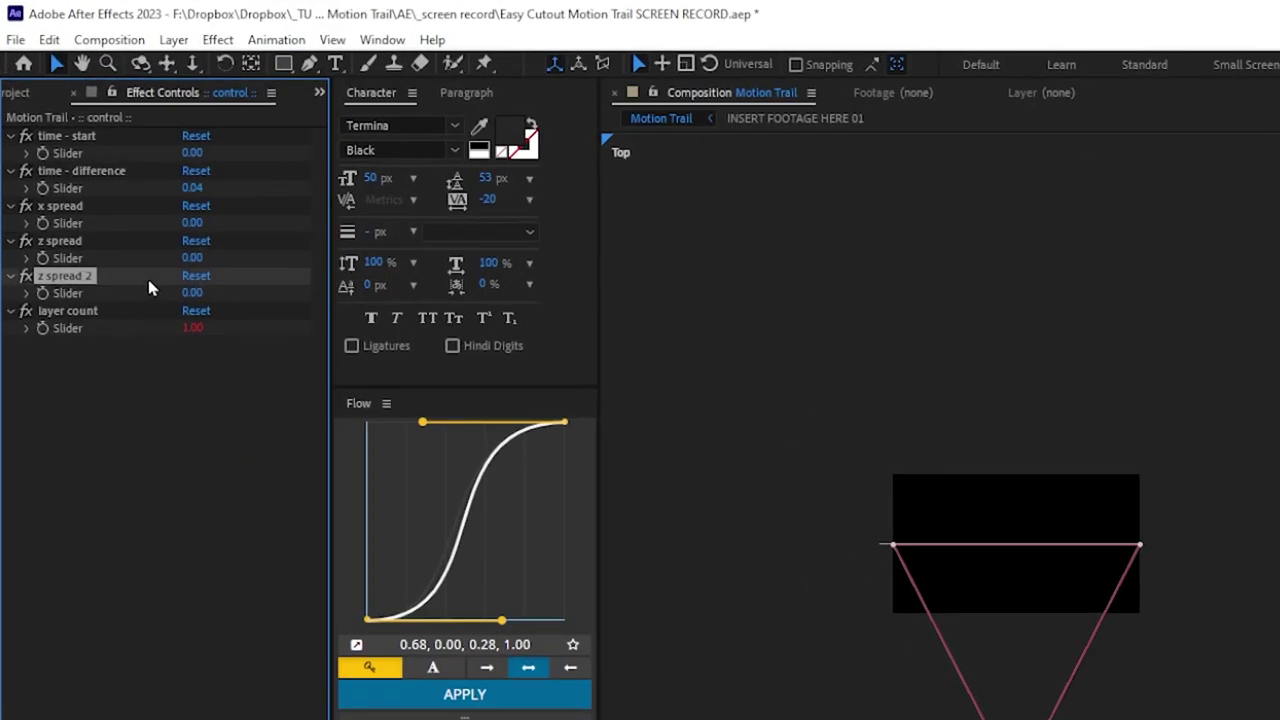
key(Return)
text(la)
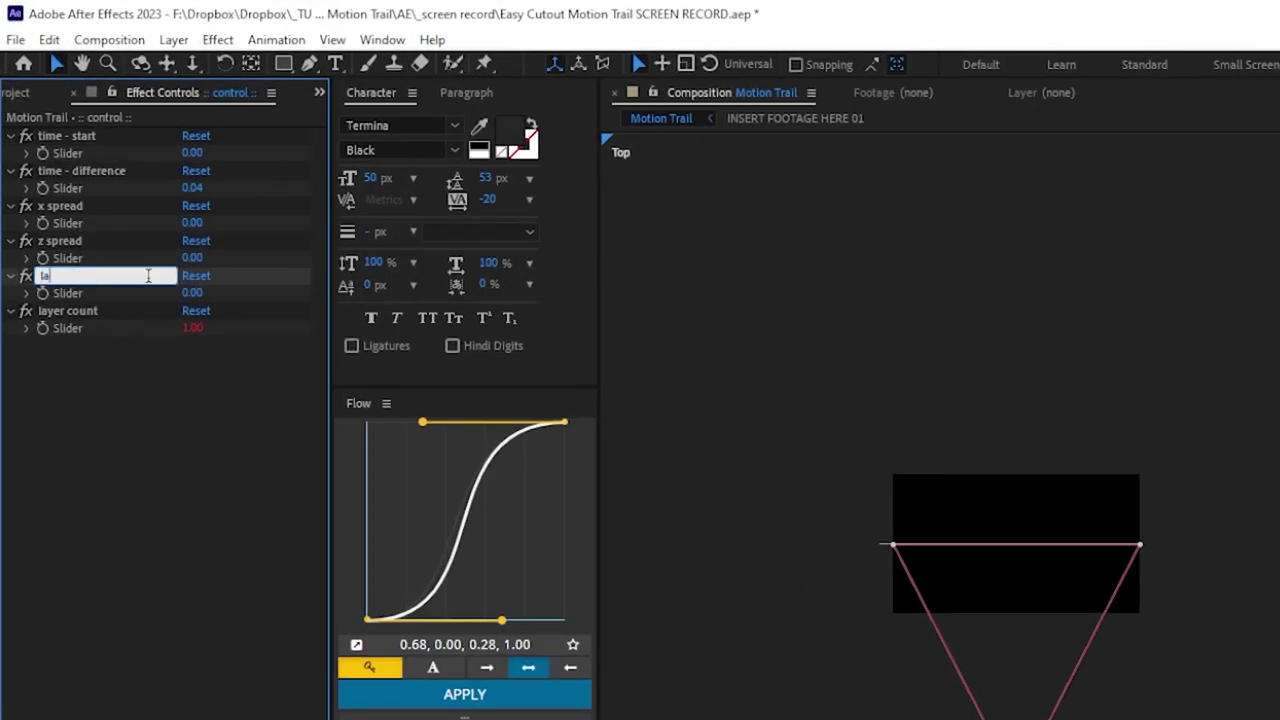
text(yers - start)
key(Return)
Step: Duplicate the layers - start slider control and rename the copy layers - end
key(ctrl+d)
key(Return)
key(Right)
key(BackSpace)
key(BackSpace)
key(BackSpace)
text(end)
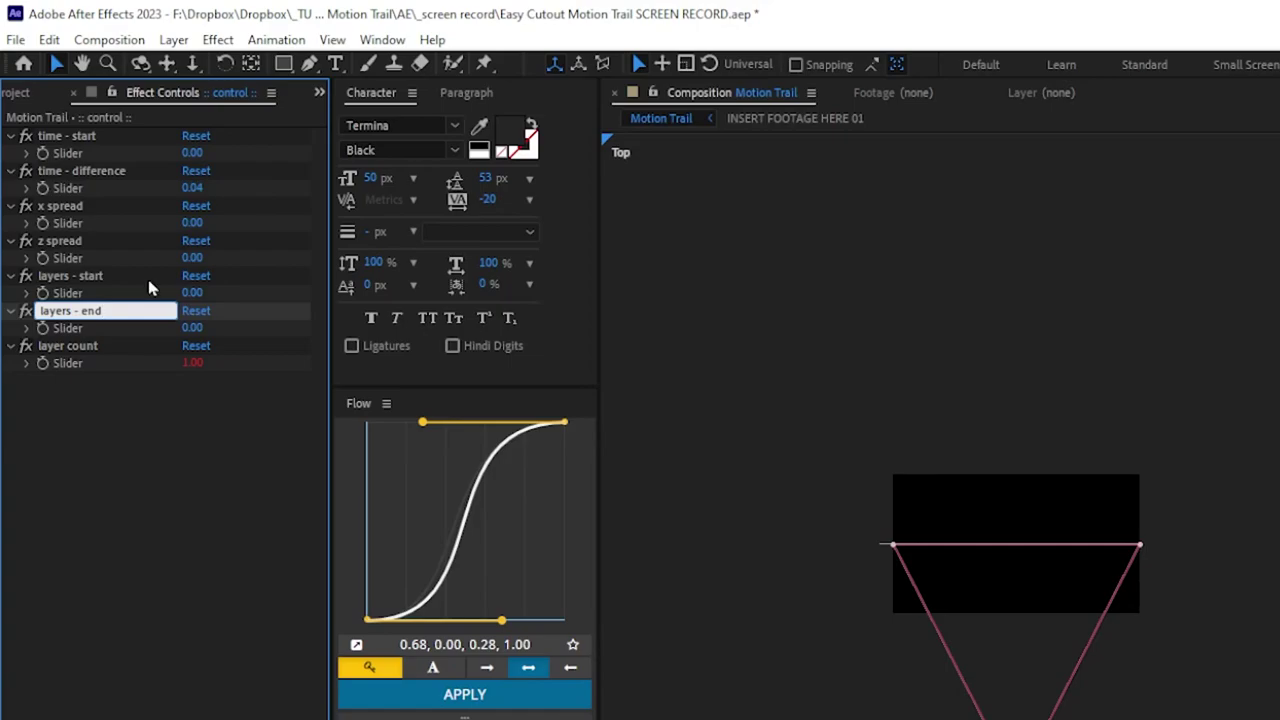
key(Return)
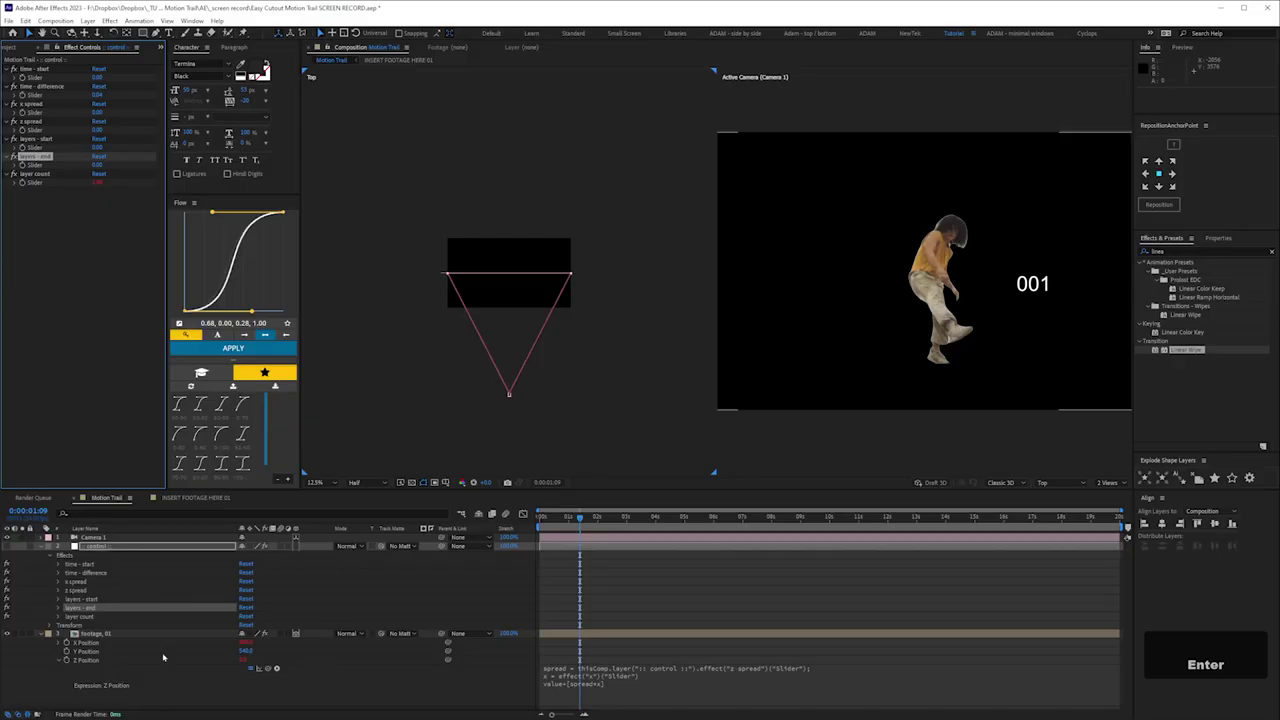
Step: Add an opacity expression to footage, 01 that gives 0 when x is at least the layers - end slider plus 1, else 100
click(97, 634)
key(t)
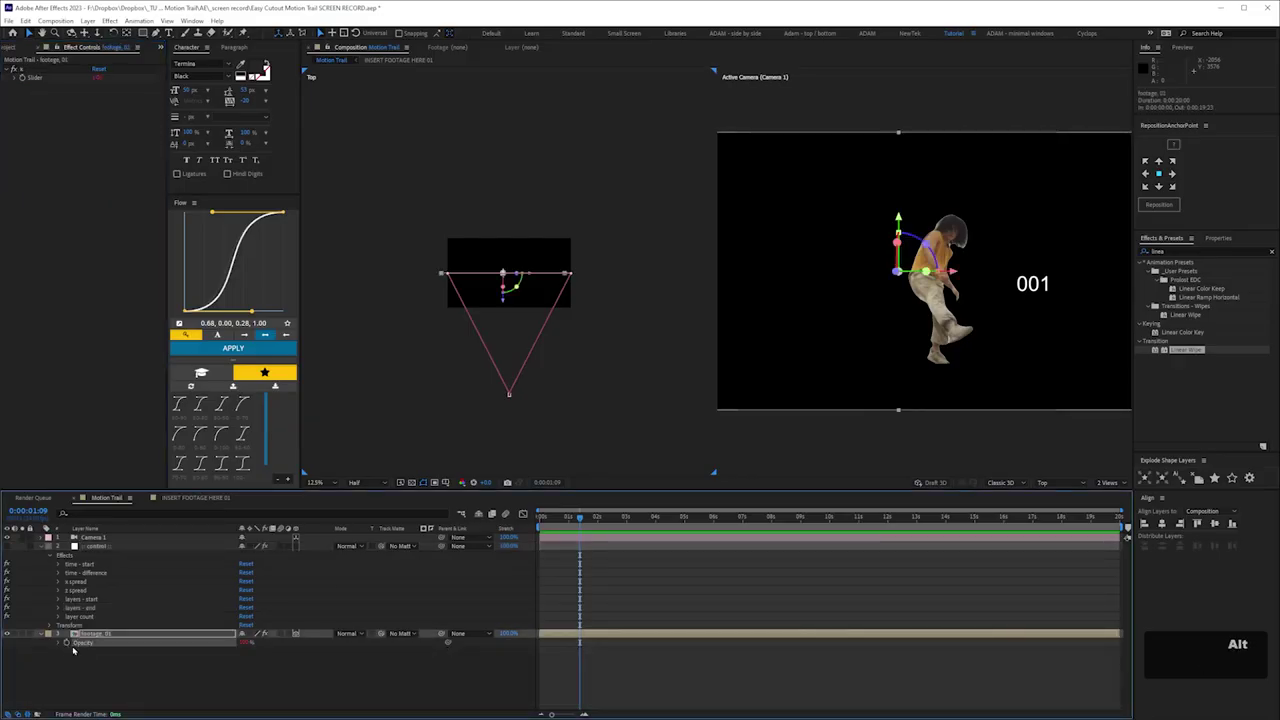
alt+click(66, 642)
key(ctrl+v)
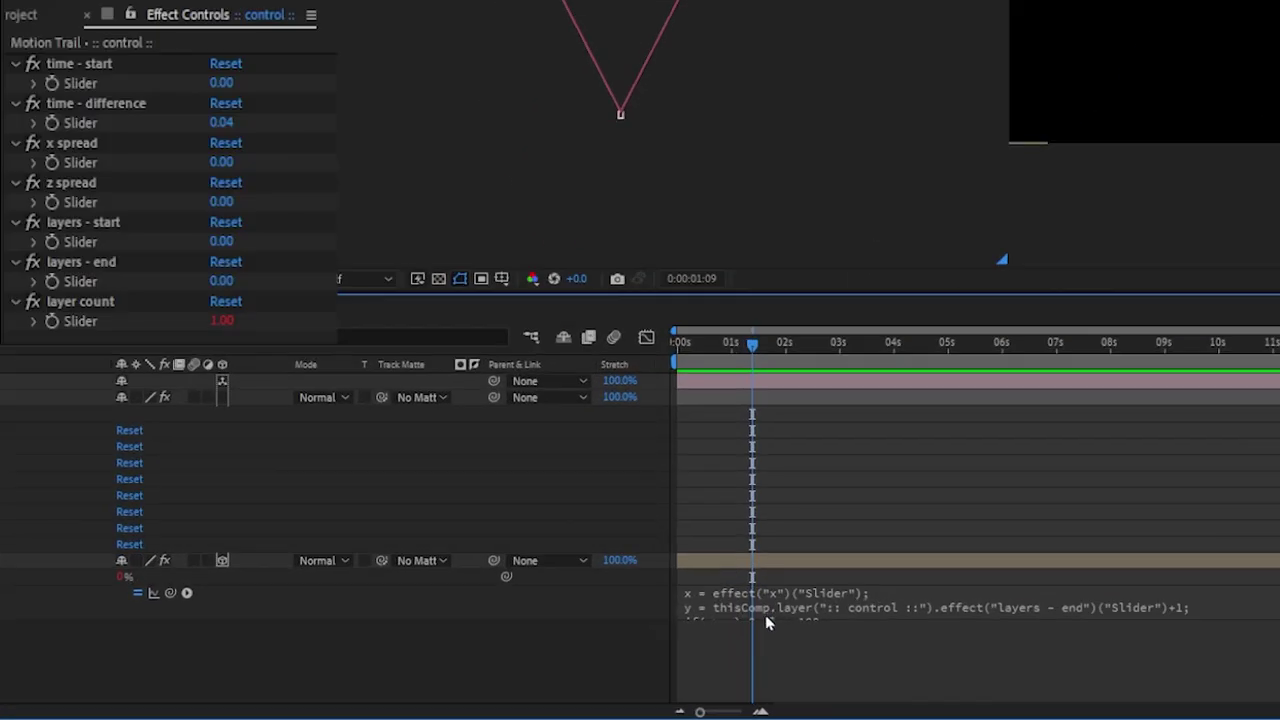
drag(766, 618, 766, 643)
click(766, 664)
Step: Set the layers - end slider on the control null to 4
click(55, 397)
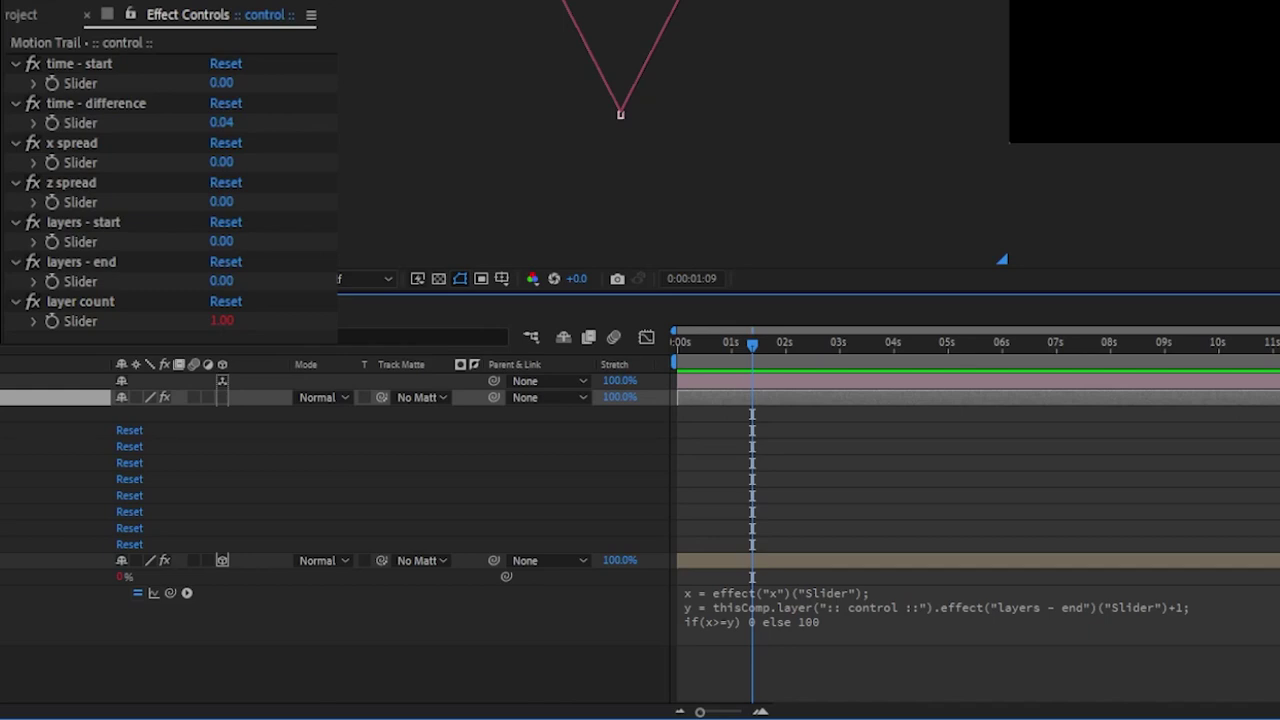
click(221, 281)
text(4)
key(Return)
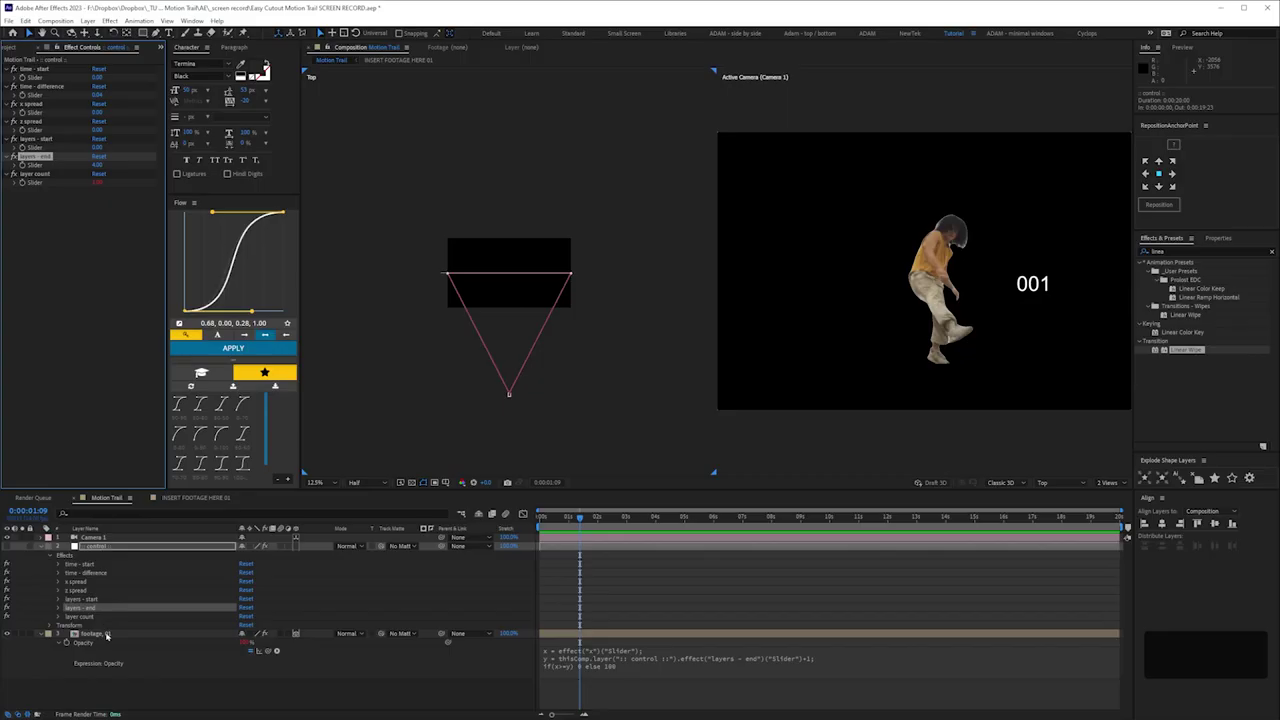
Step: Duplicate footage, 01 up to footage, 05 and check the opacity of all five footage layers
click(104, 633)
key(ctrl+d)
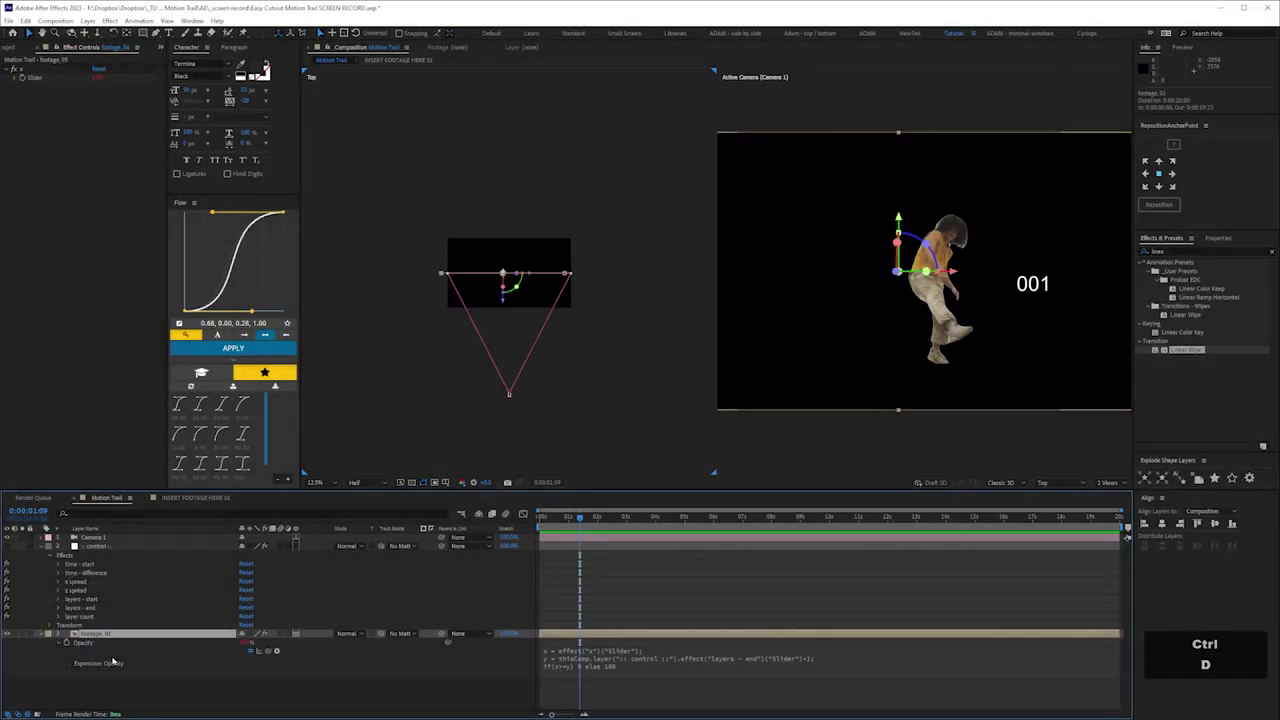
shift+click(104, 668)
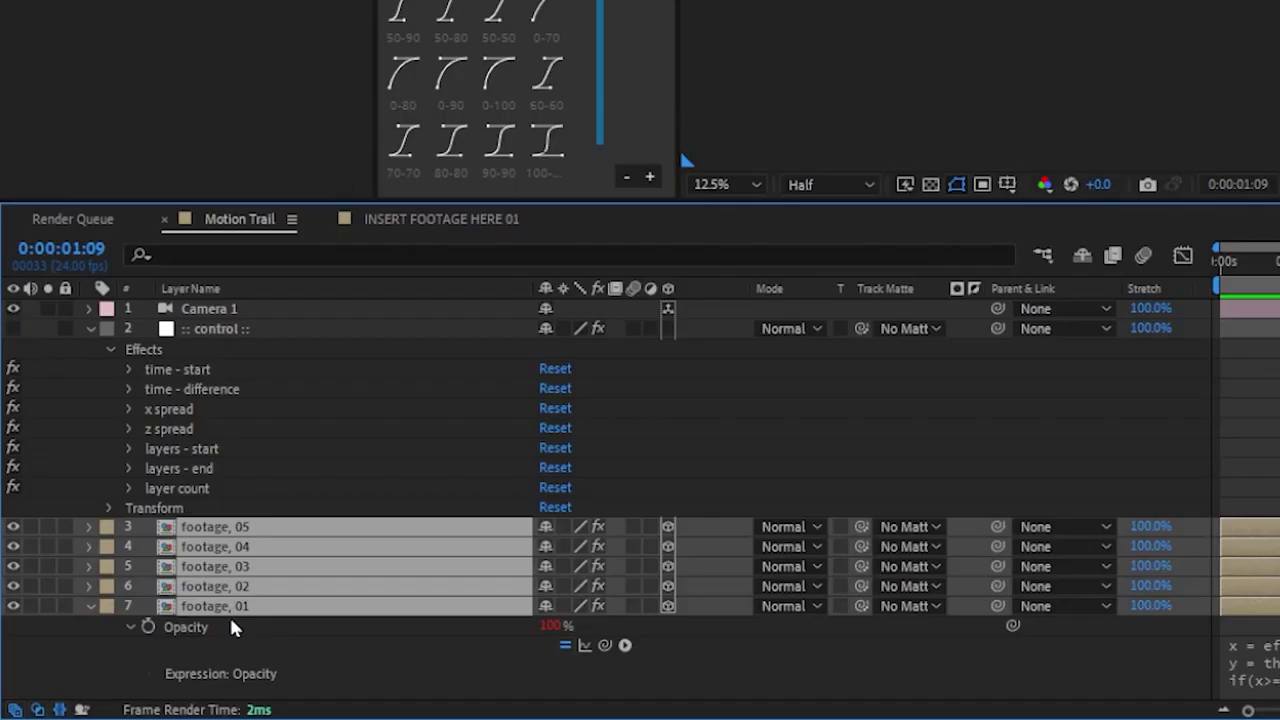
key(t)
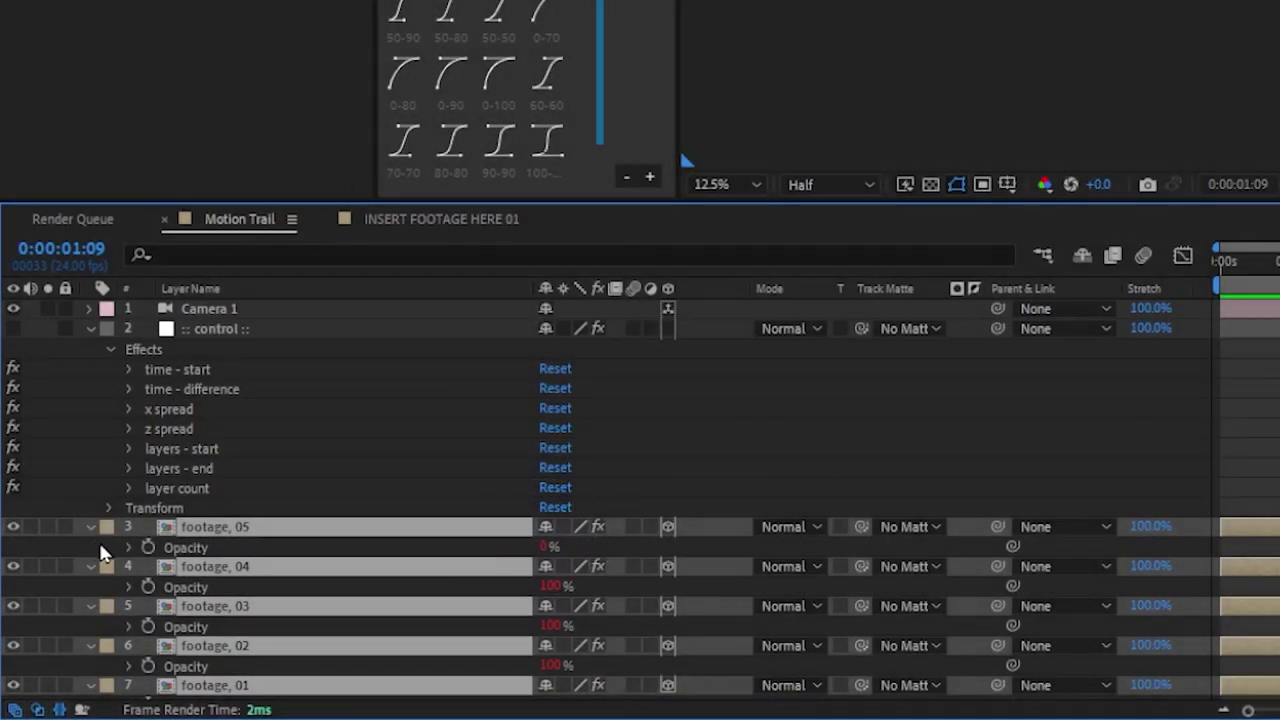
click(91, 528)
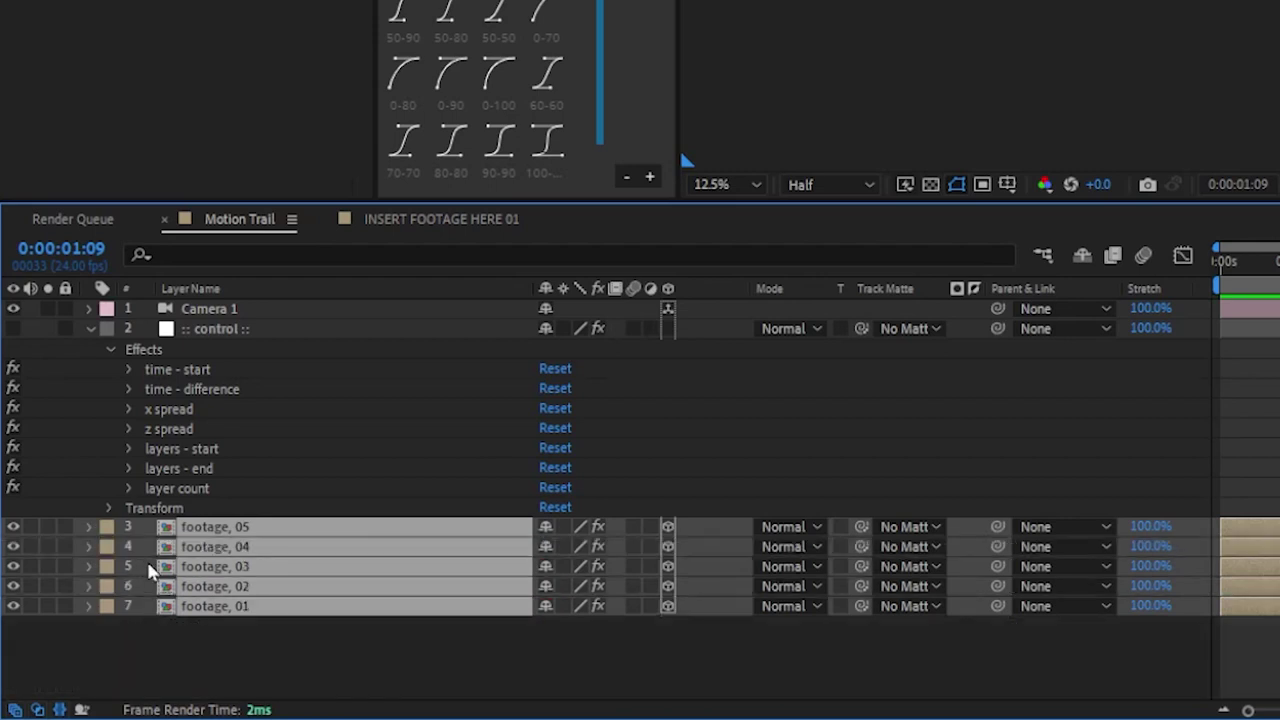
key(F2)
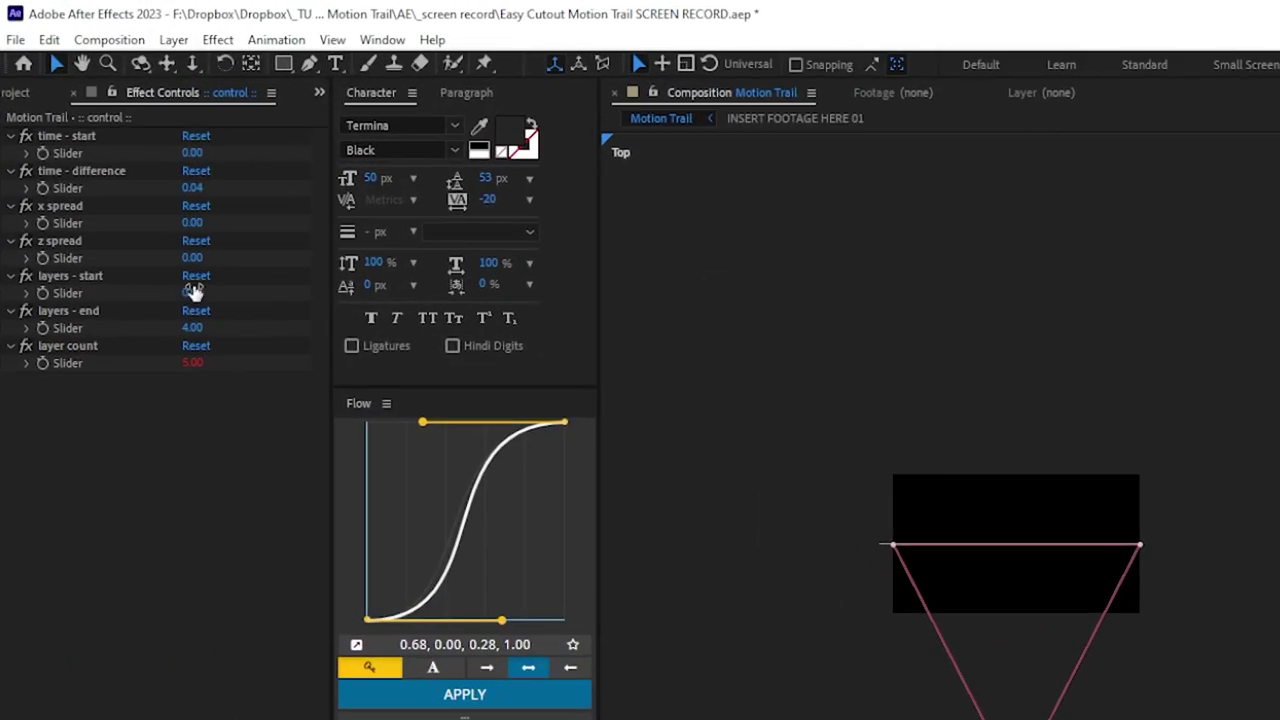
Step: Set the layers - start slider on the control null to 2
click(200, 293)
text(2)
key(Return)
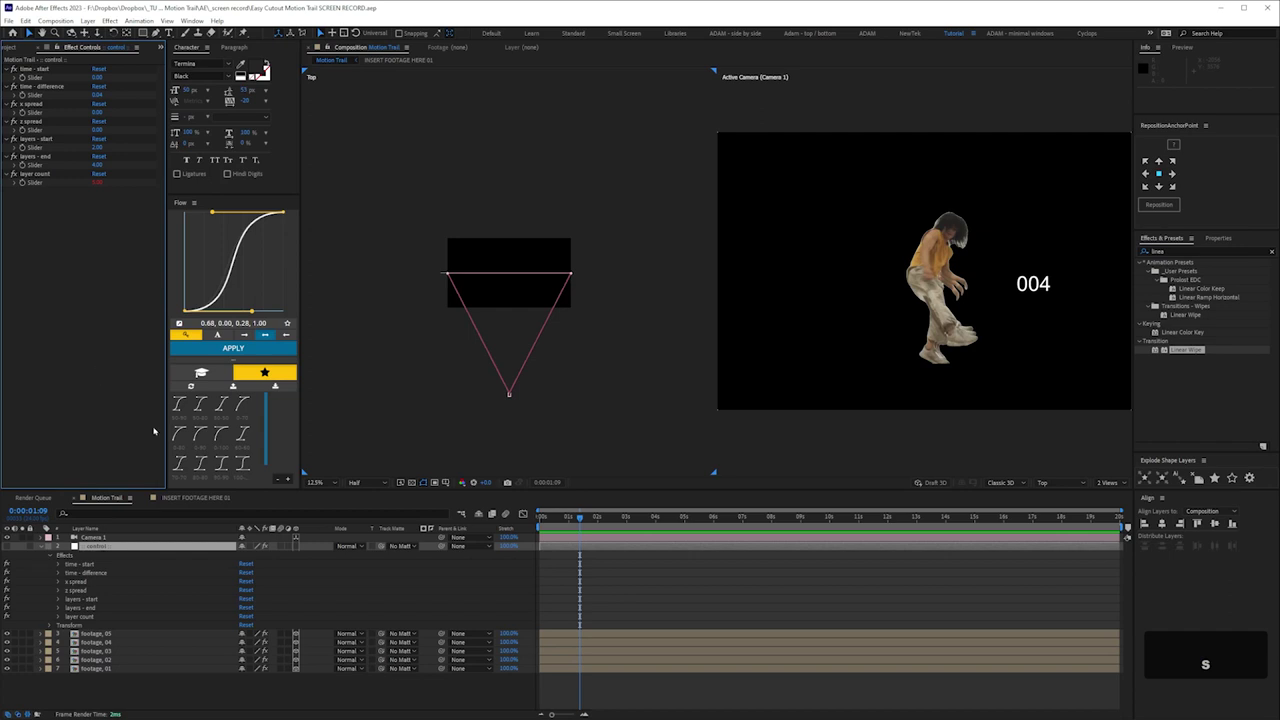
Step: Find the Transform distort effect and apply it to footage, 01
click(1173, 253)
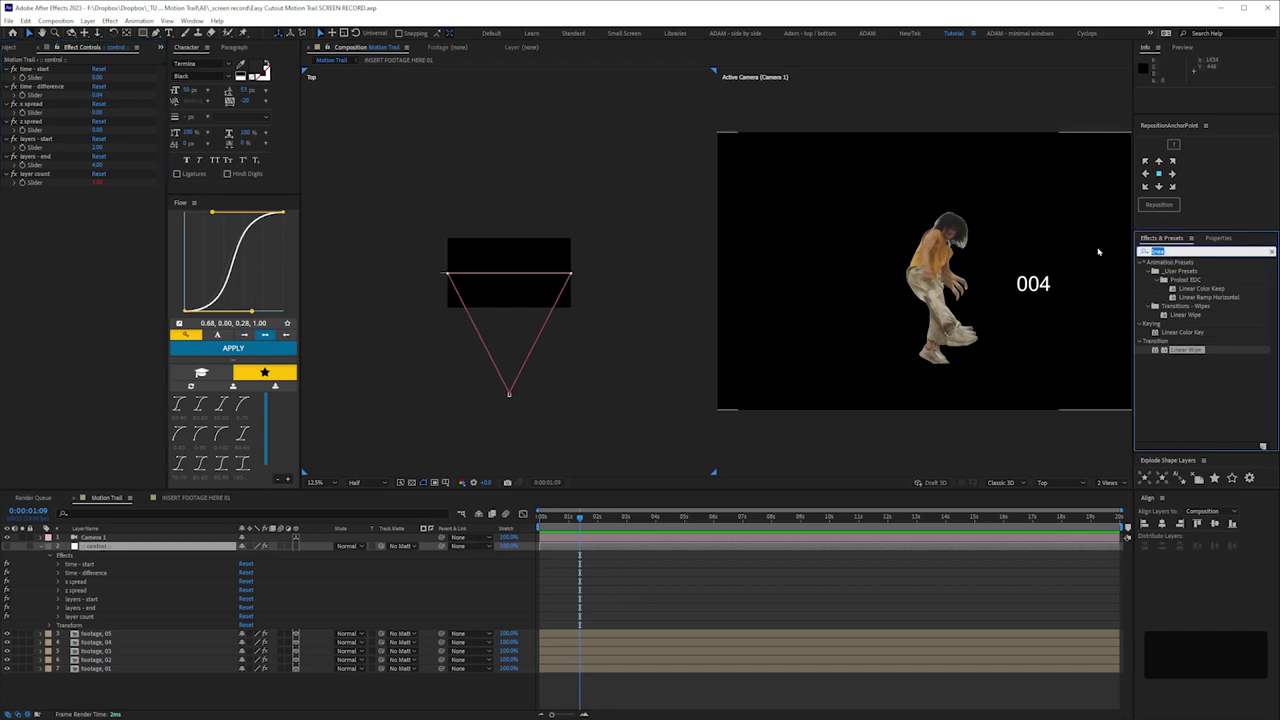
text(transform)
drag(1183, 297, 127, 664)
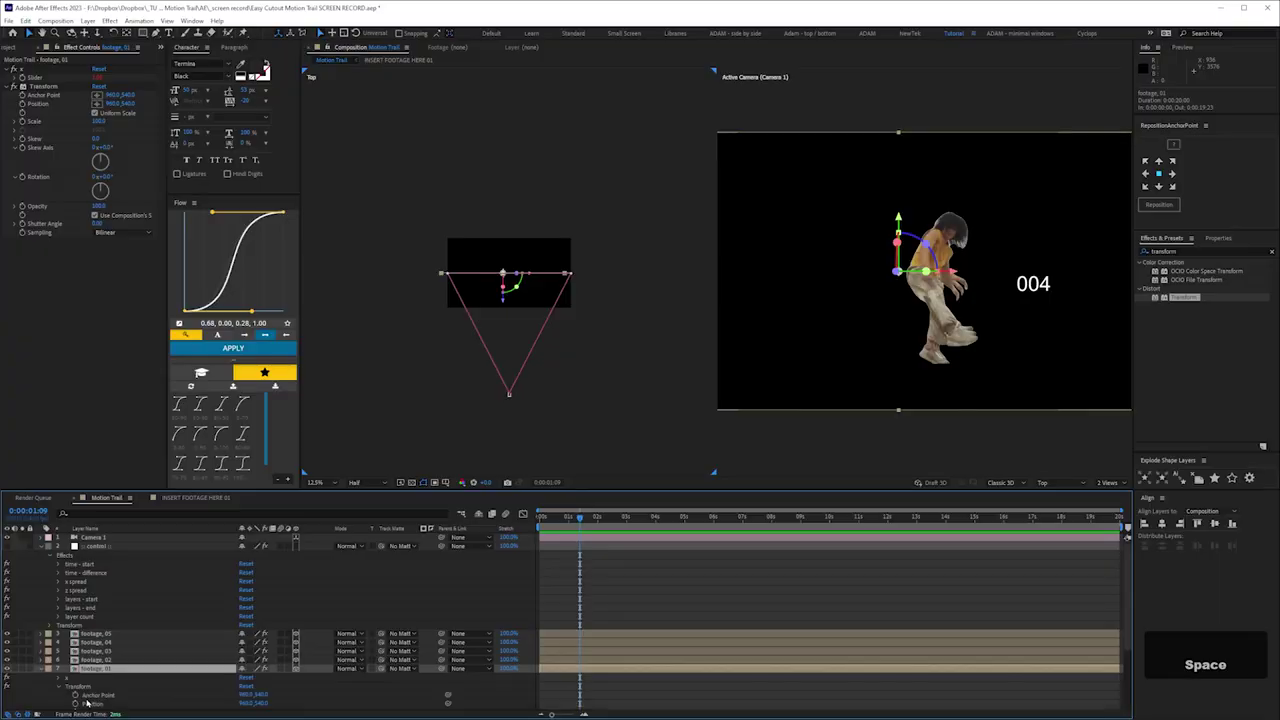
Step: Add an expression to the Transform effect's Opacity on footage, 01 giving 100 when x is at least the layers - start slider, else 0
scroll(86, 698, down, 3)
alt+click(77, 671)
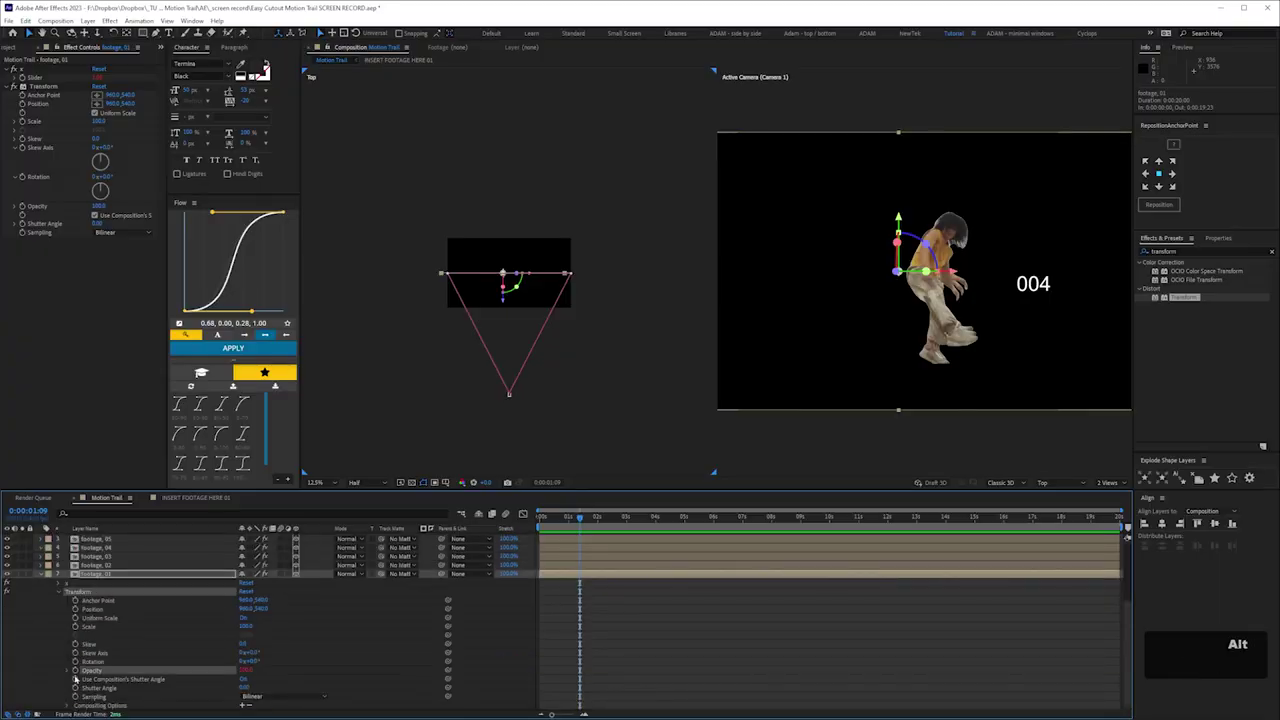
key(ctrl+v)
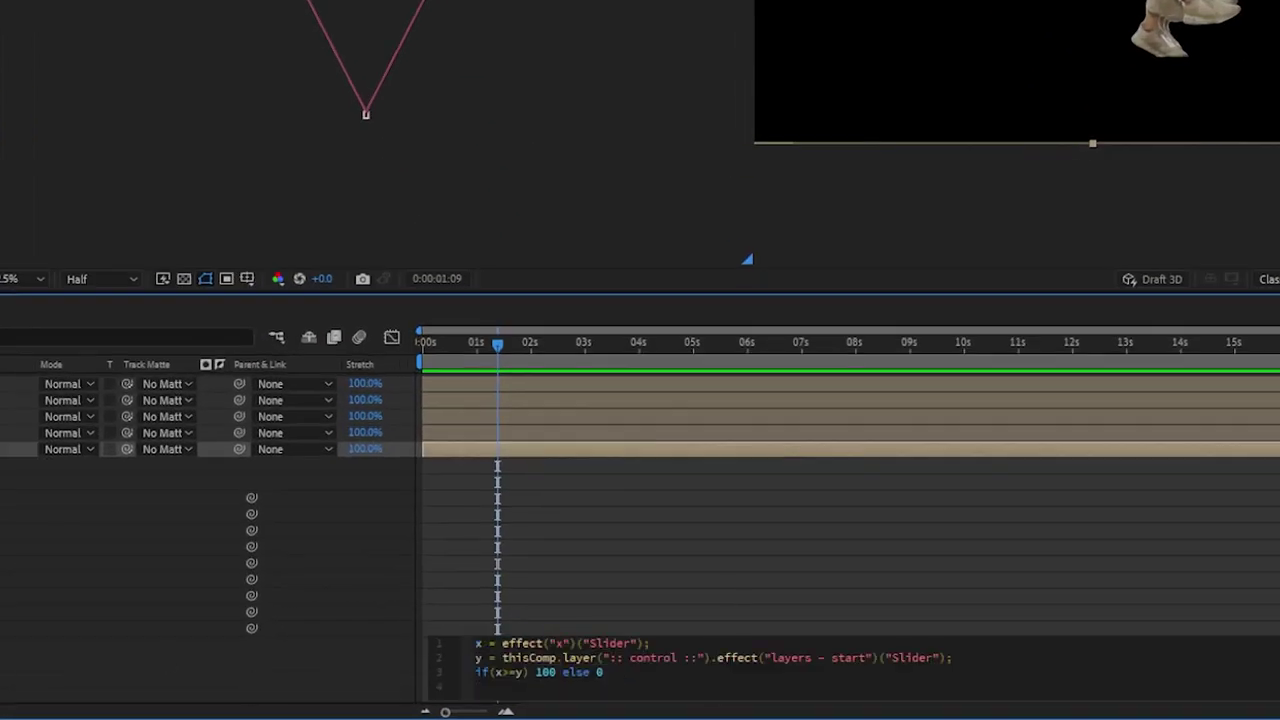
key(KP_Enter)
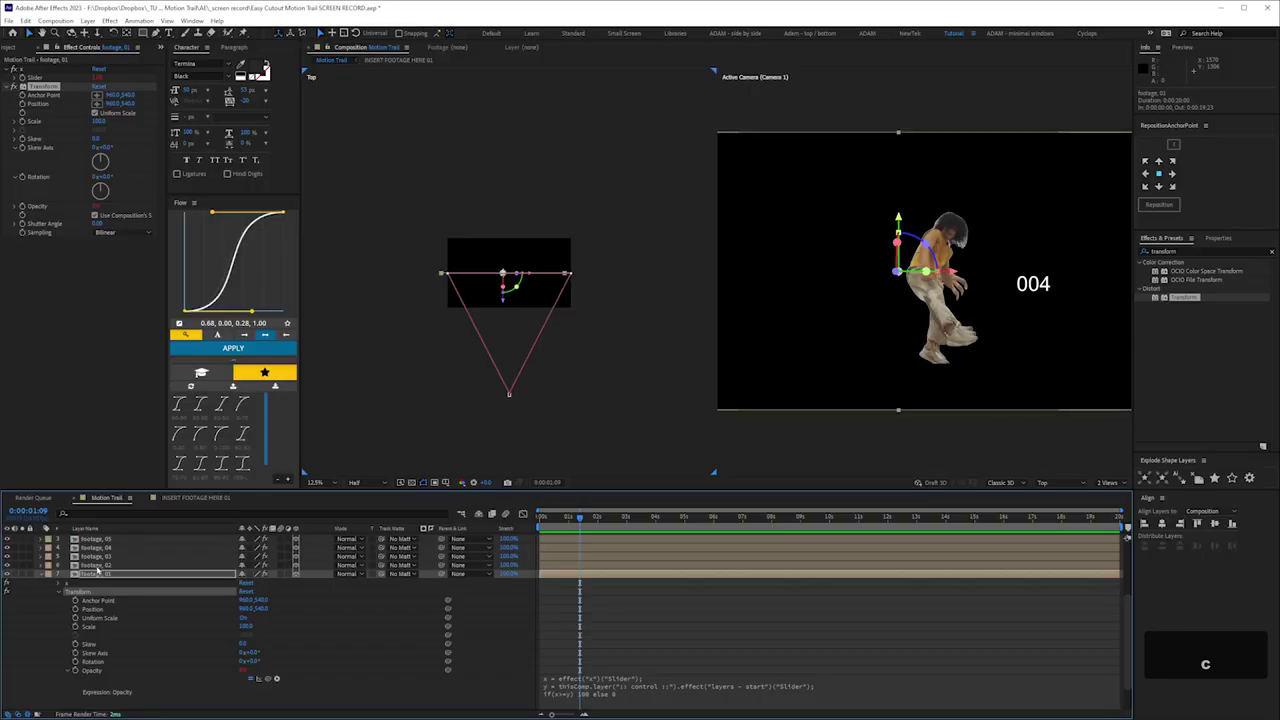
Step: Paste the copied Transform effect with its opacity expression onto footage, 02 through footage, 05
click(100, 568)
key(space)
drag(129, 564, 121, 628)
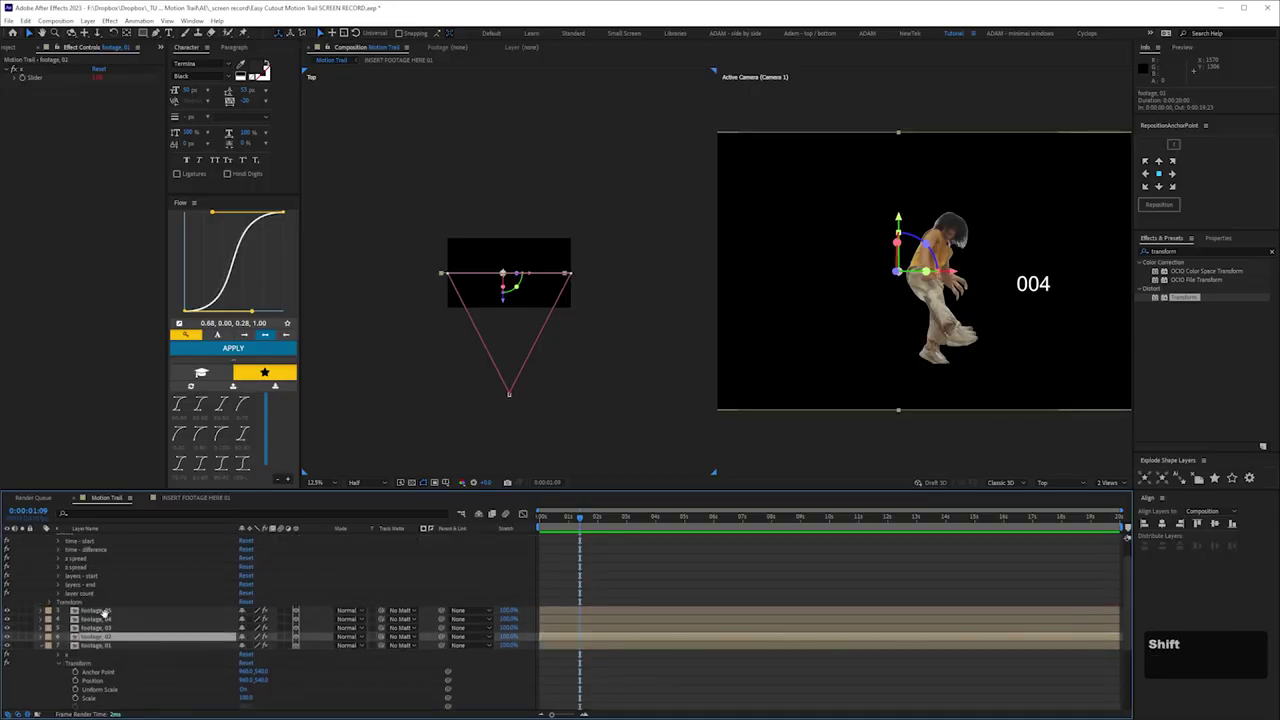
shift+click(100, 611)
key(ctrl+v)
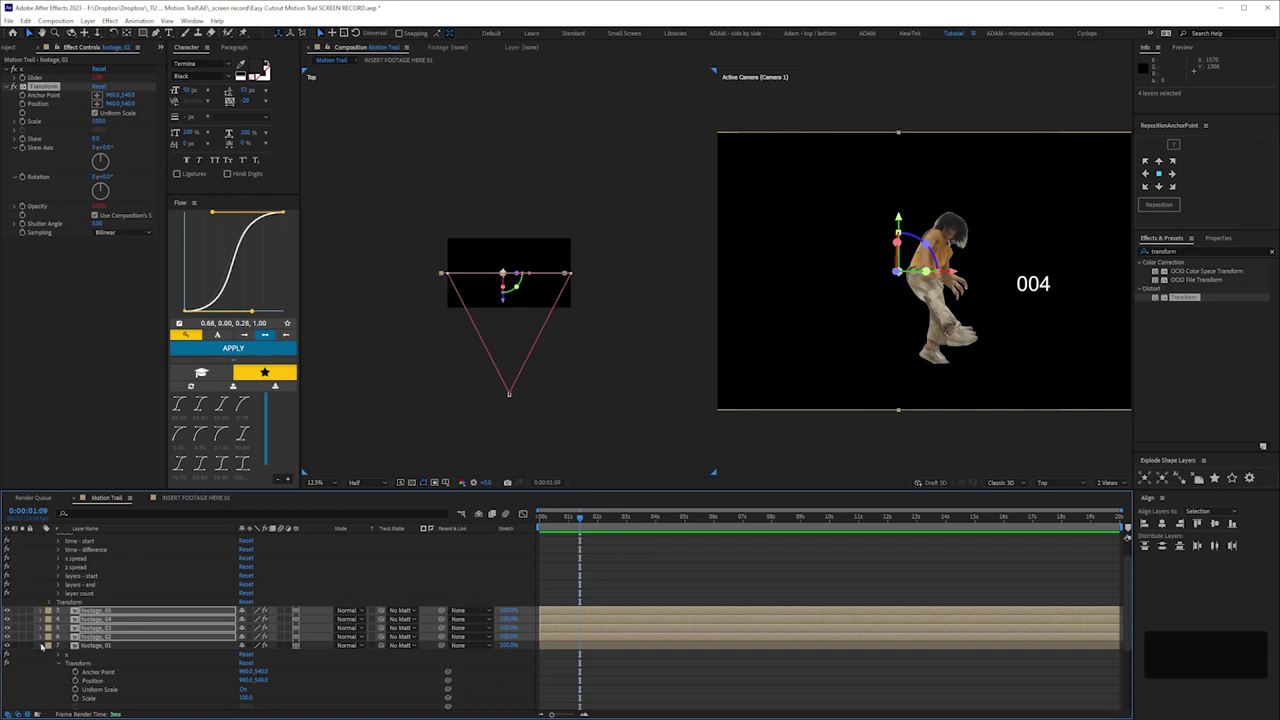
click(41, 645)
Step: Set the x spread slider on the control null to 200
click(96, 546)
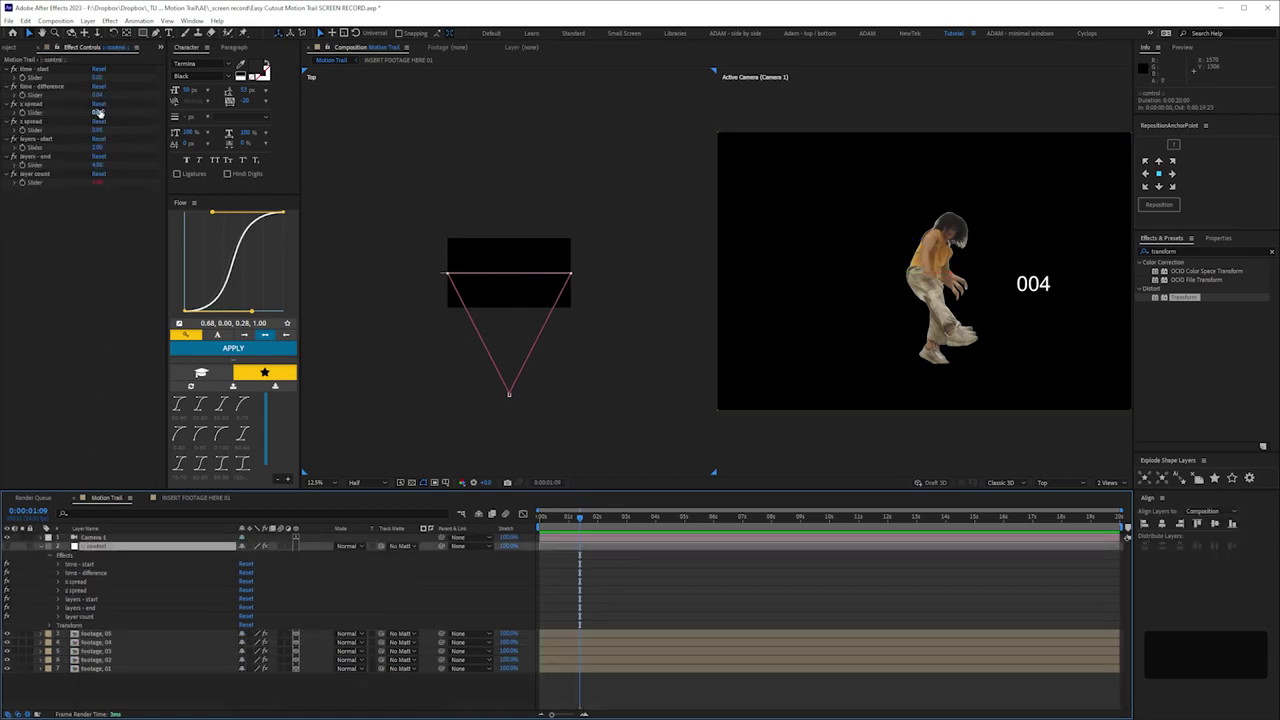
click(101, 112)
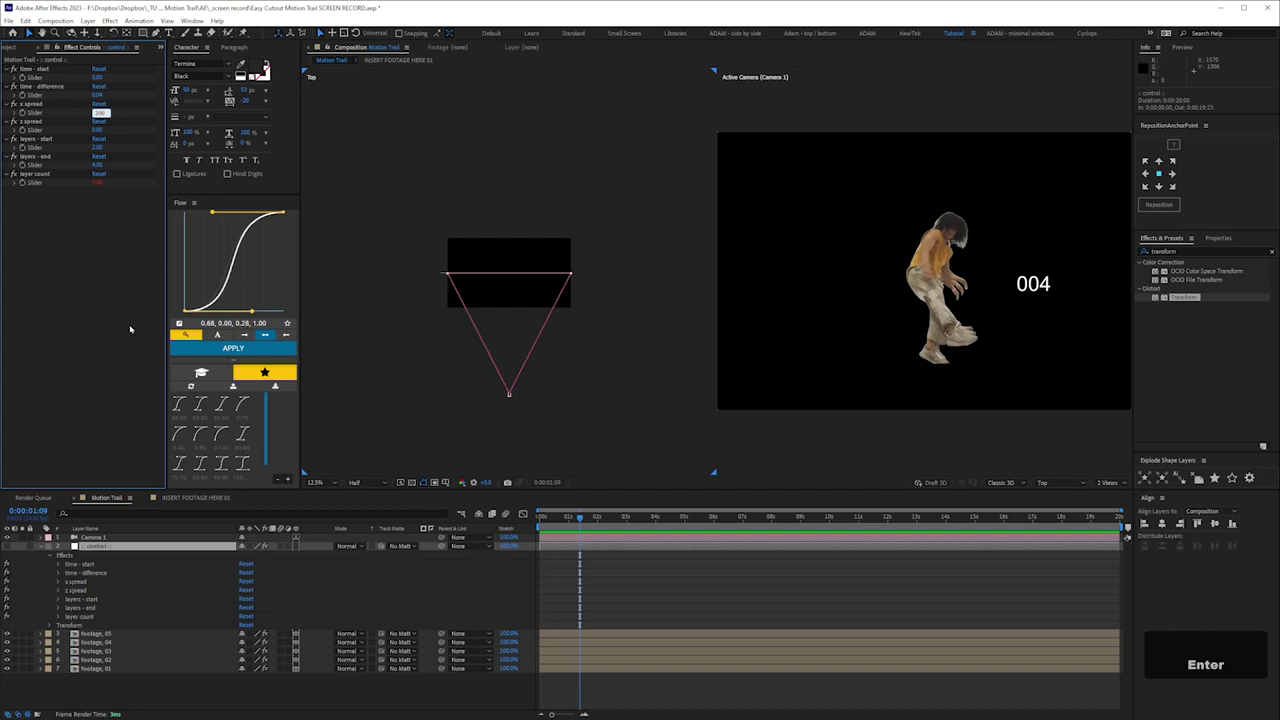
key(Return)
key(space)
drag(972, 379, 909, 370)
Step: Increase the X position of Camera 1 to bring the spread footage copies into frame
click(97, 538)
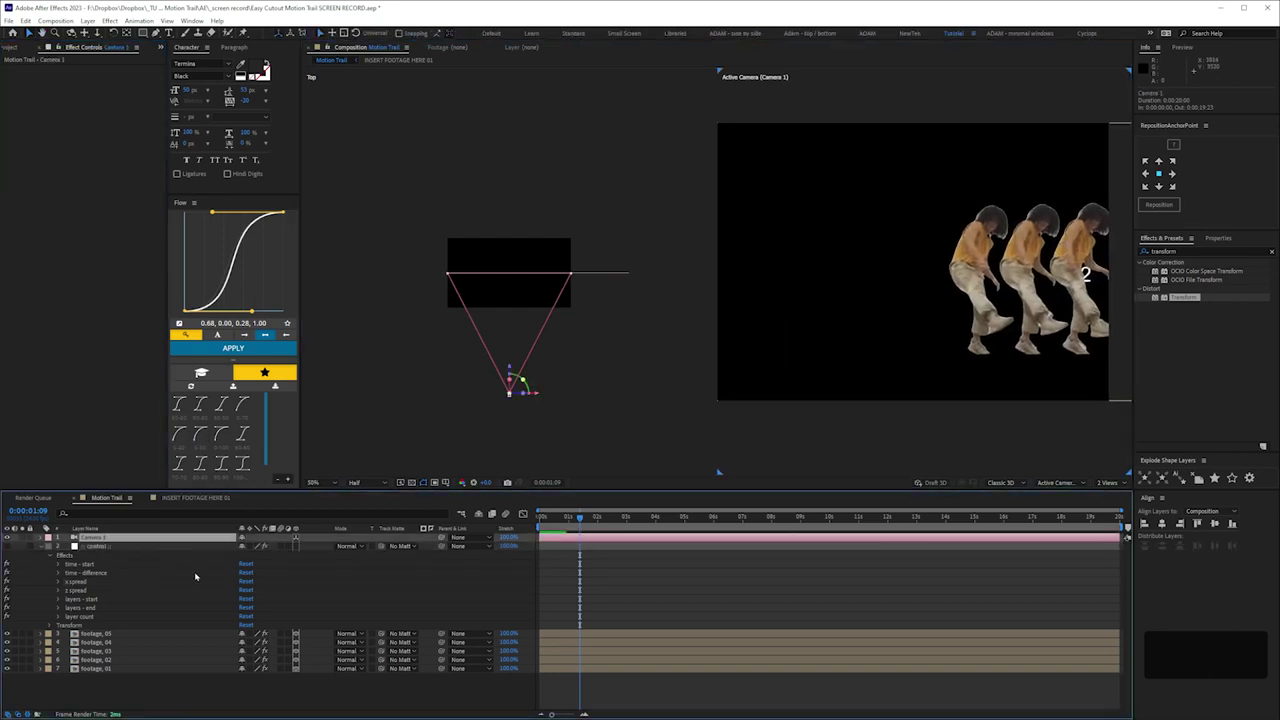
key(p)
mouse_move(250, 546)
mouse_down()
mouse_move(300, 546)
mouse_move(268, 545)
mouse_up()
Step: Set both the layers - start and layers - end sliders on the control null to 3, and save the project
click(97, 554)
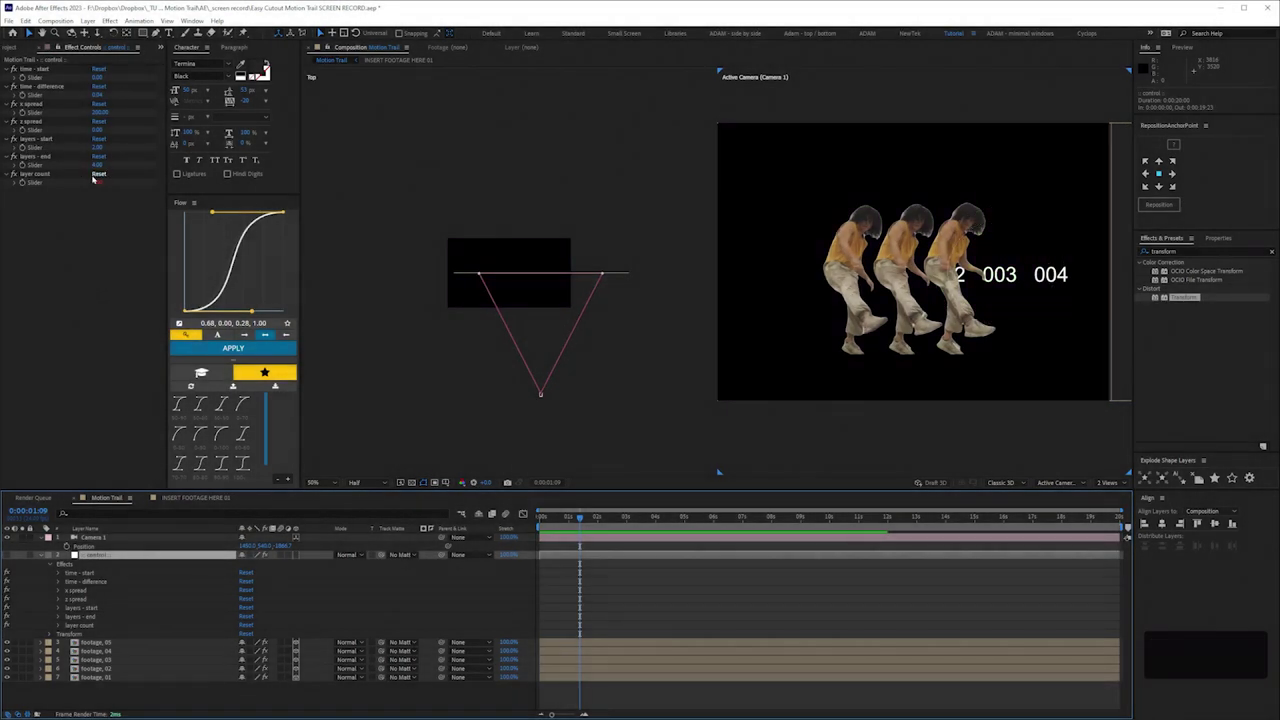
click(97, 147)
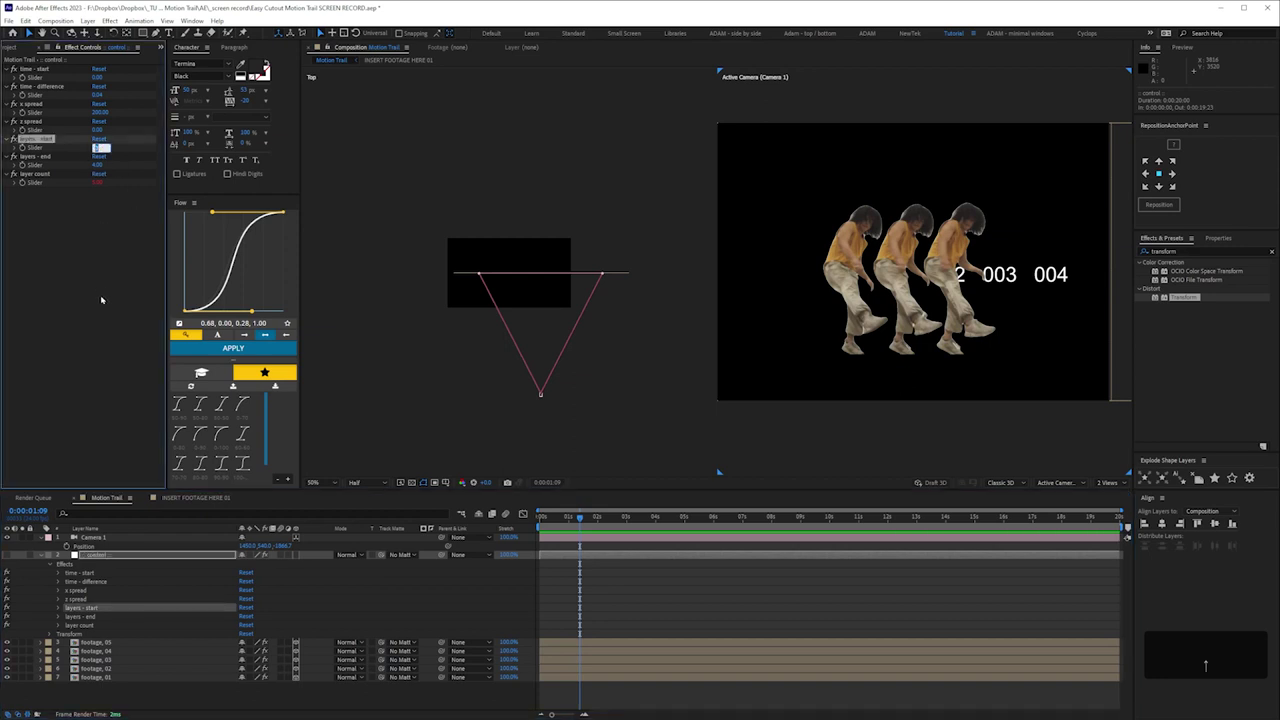
text(3)
key(Return)
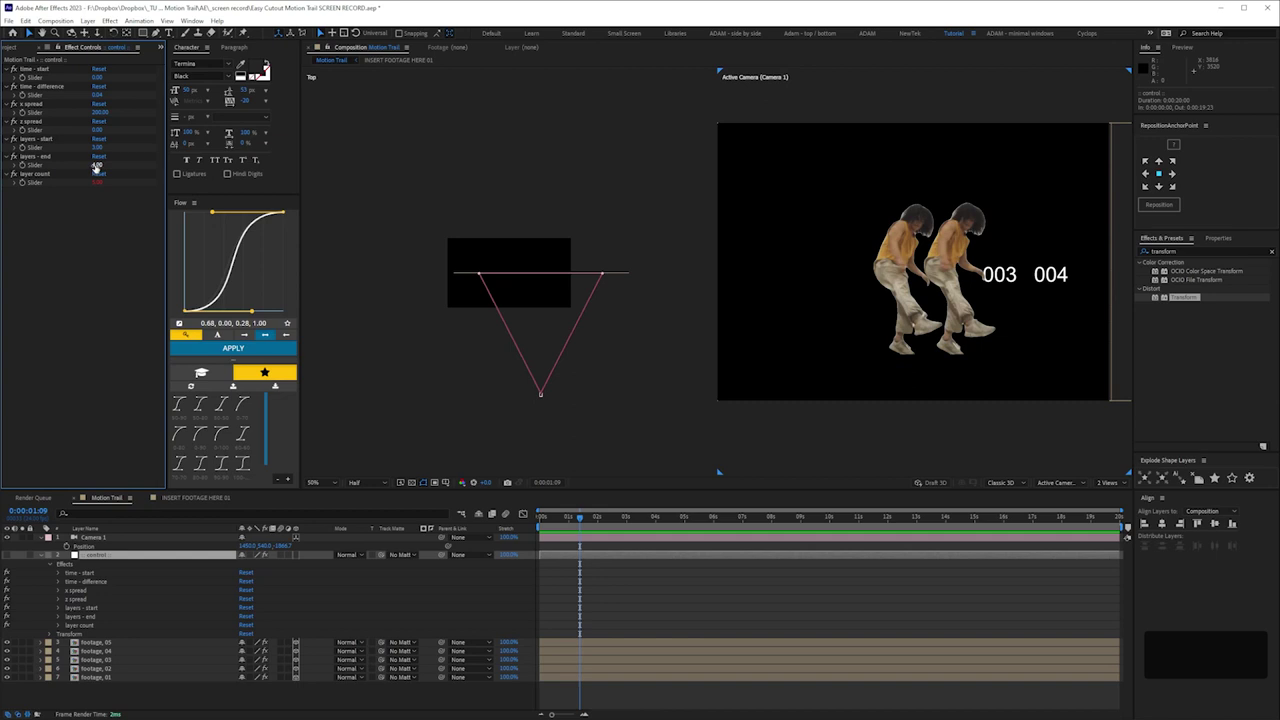
text(3)
key(Return)
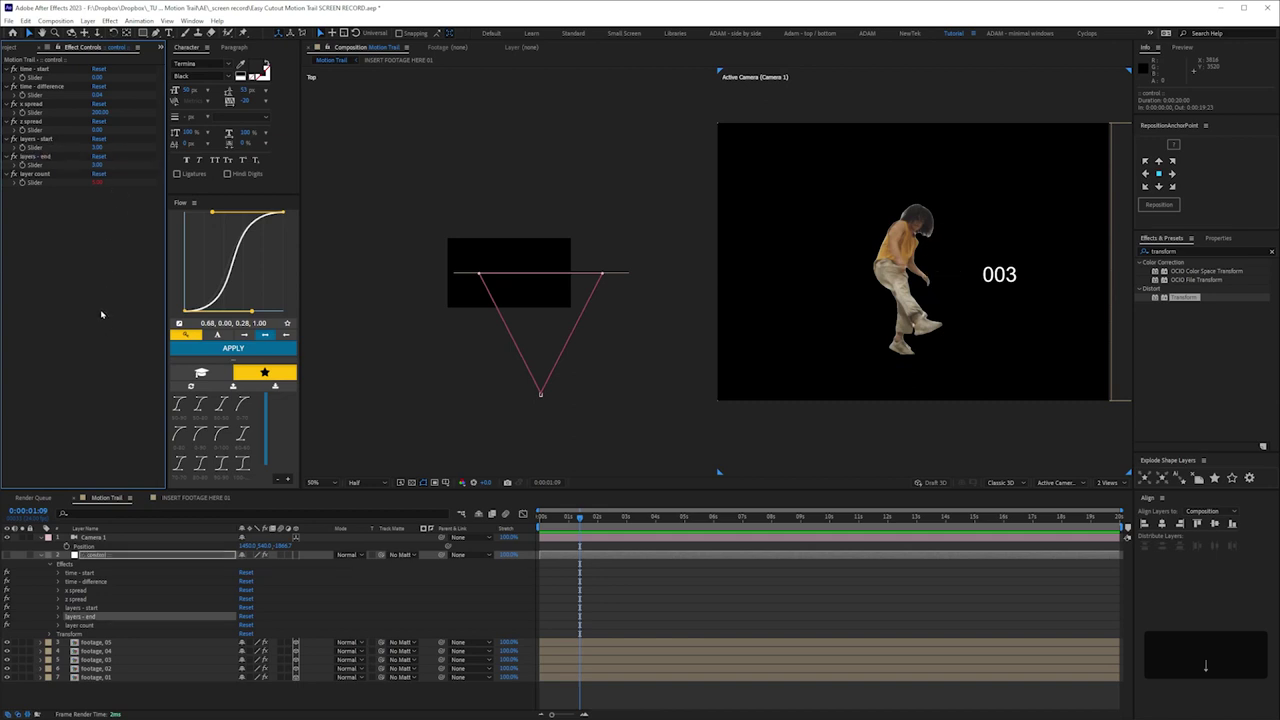
key(ctrl+s)
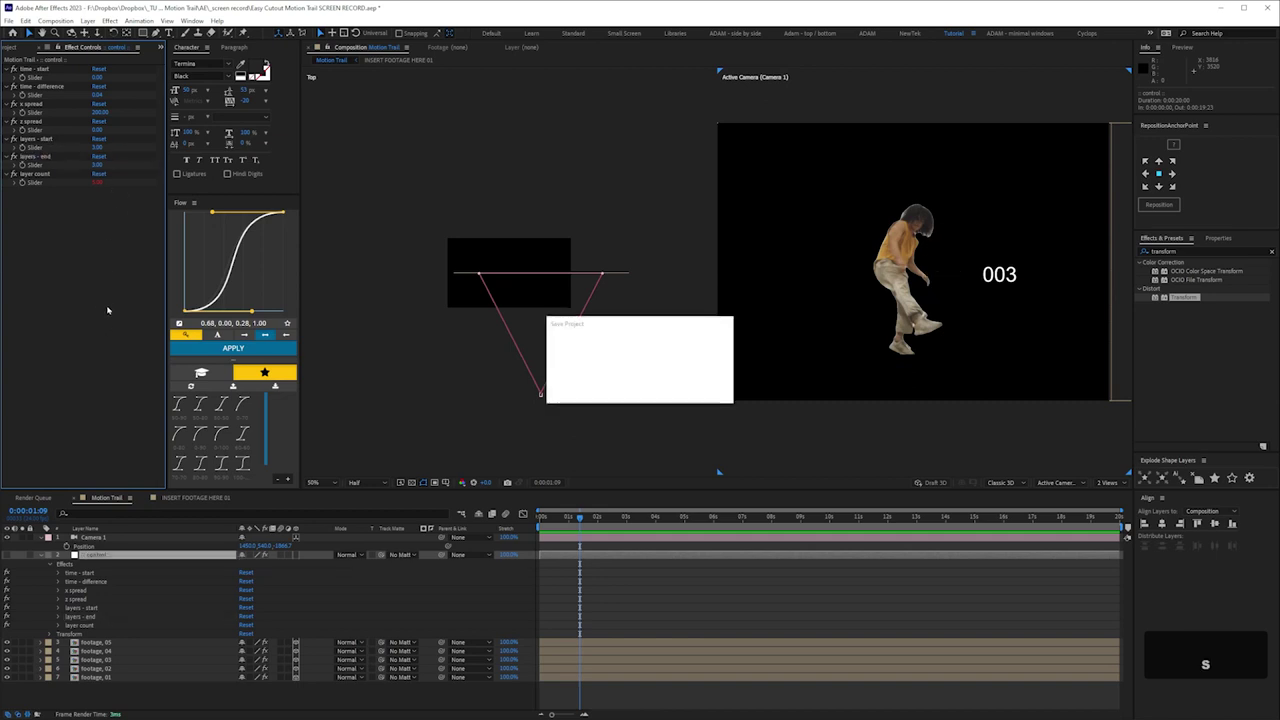